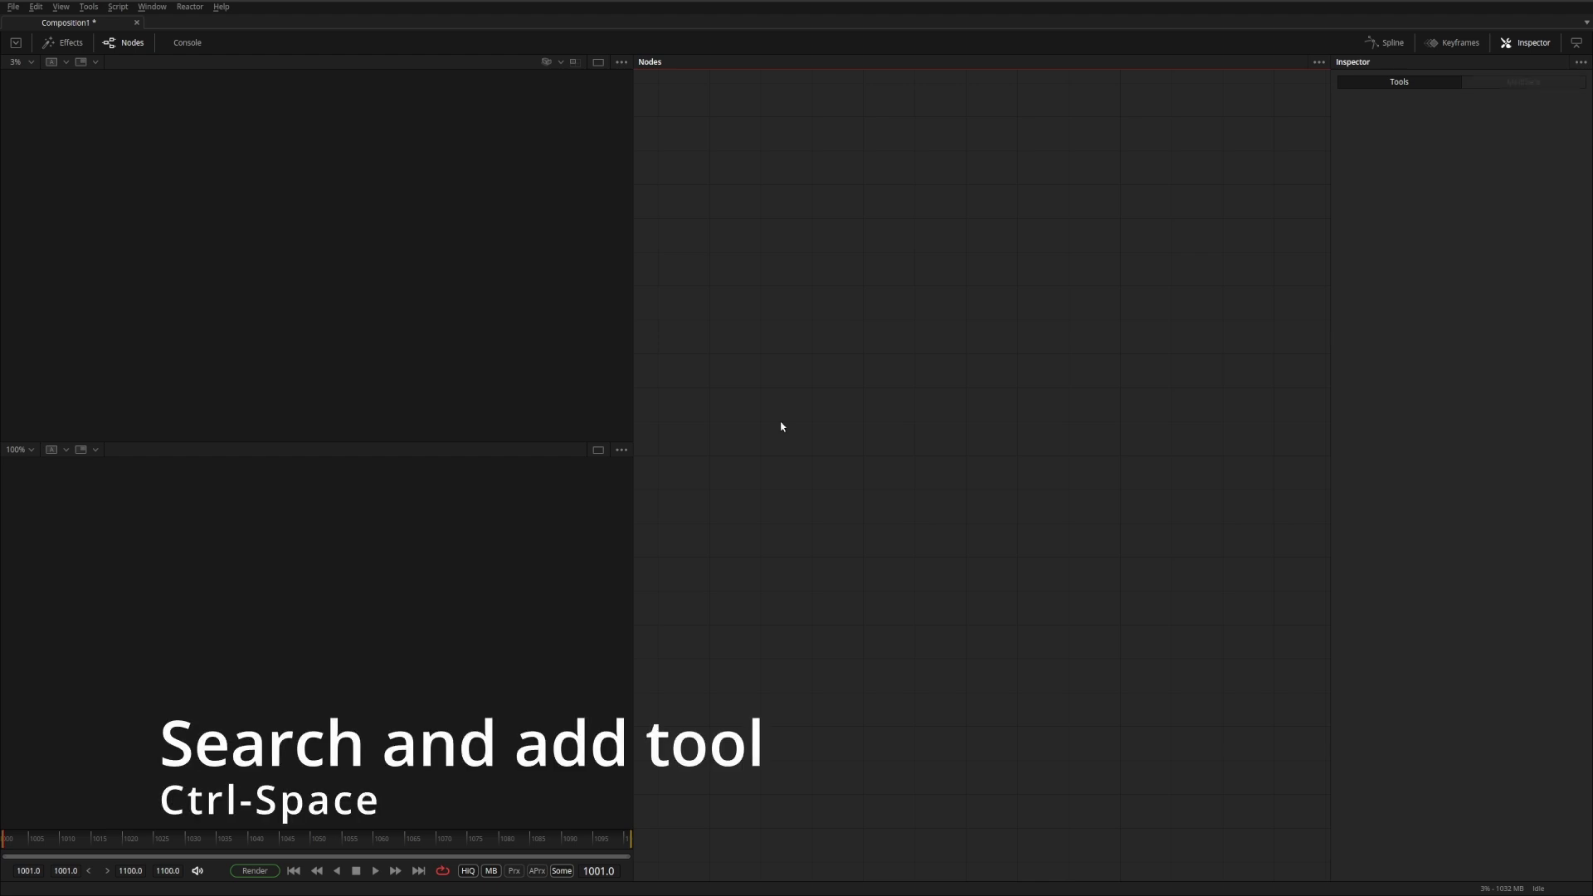
- Add a Camera 3D node and connect a Merge 3D node after it using the tool search
key(ctrl+space)
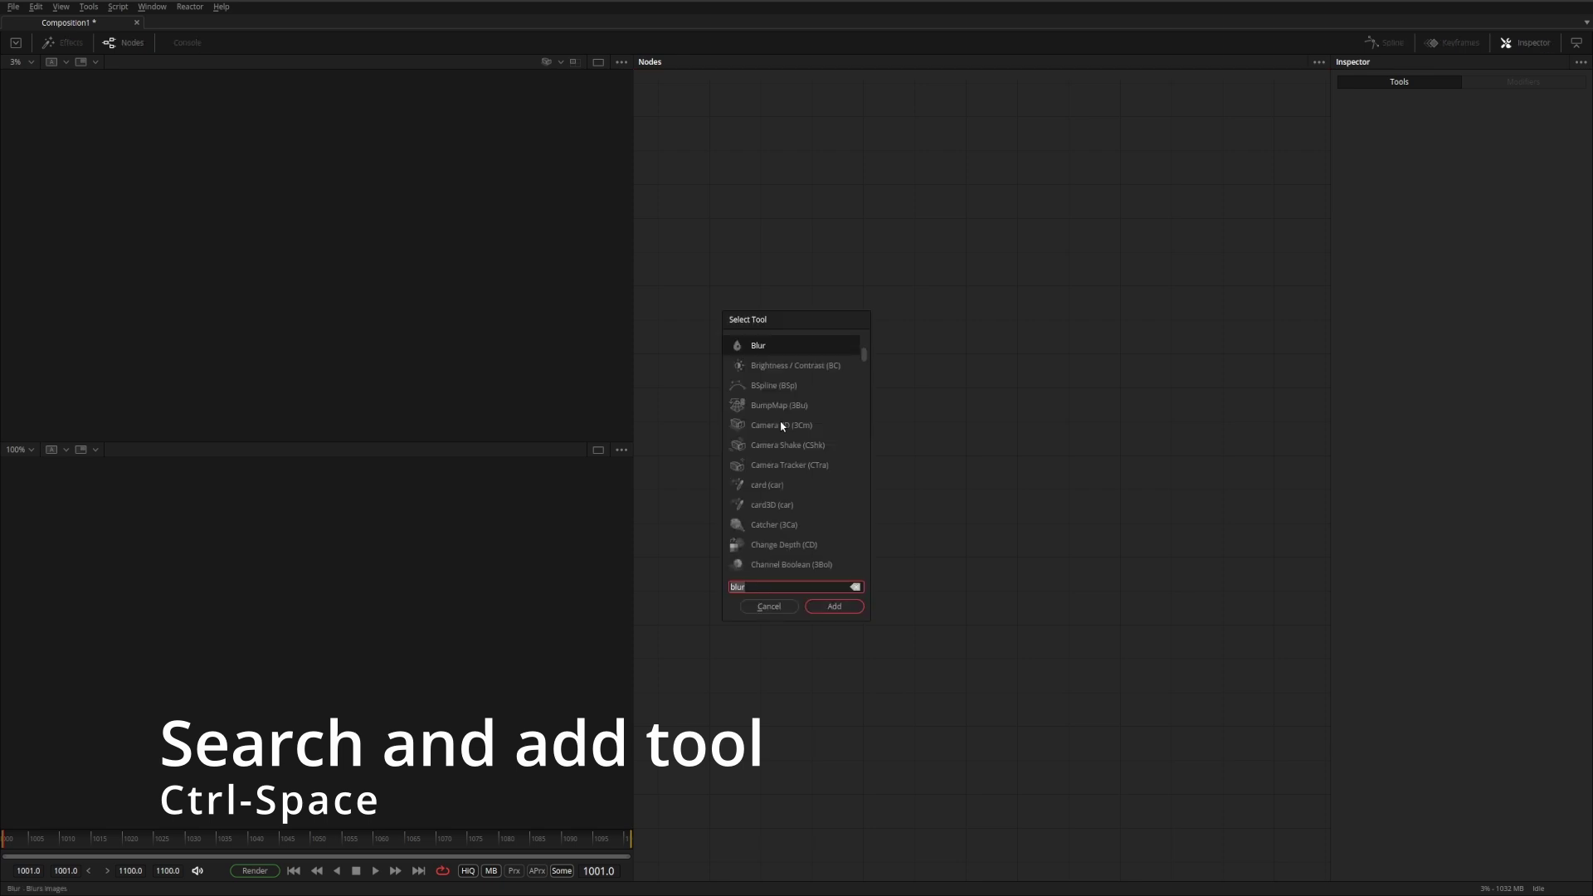
text(camera)
key(Return)
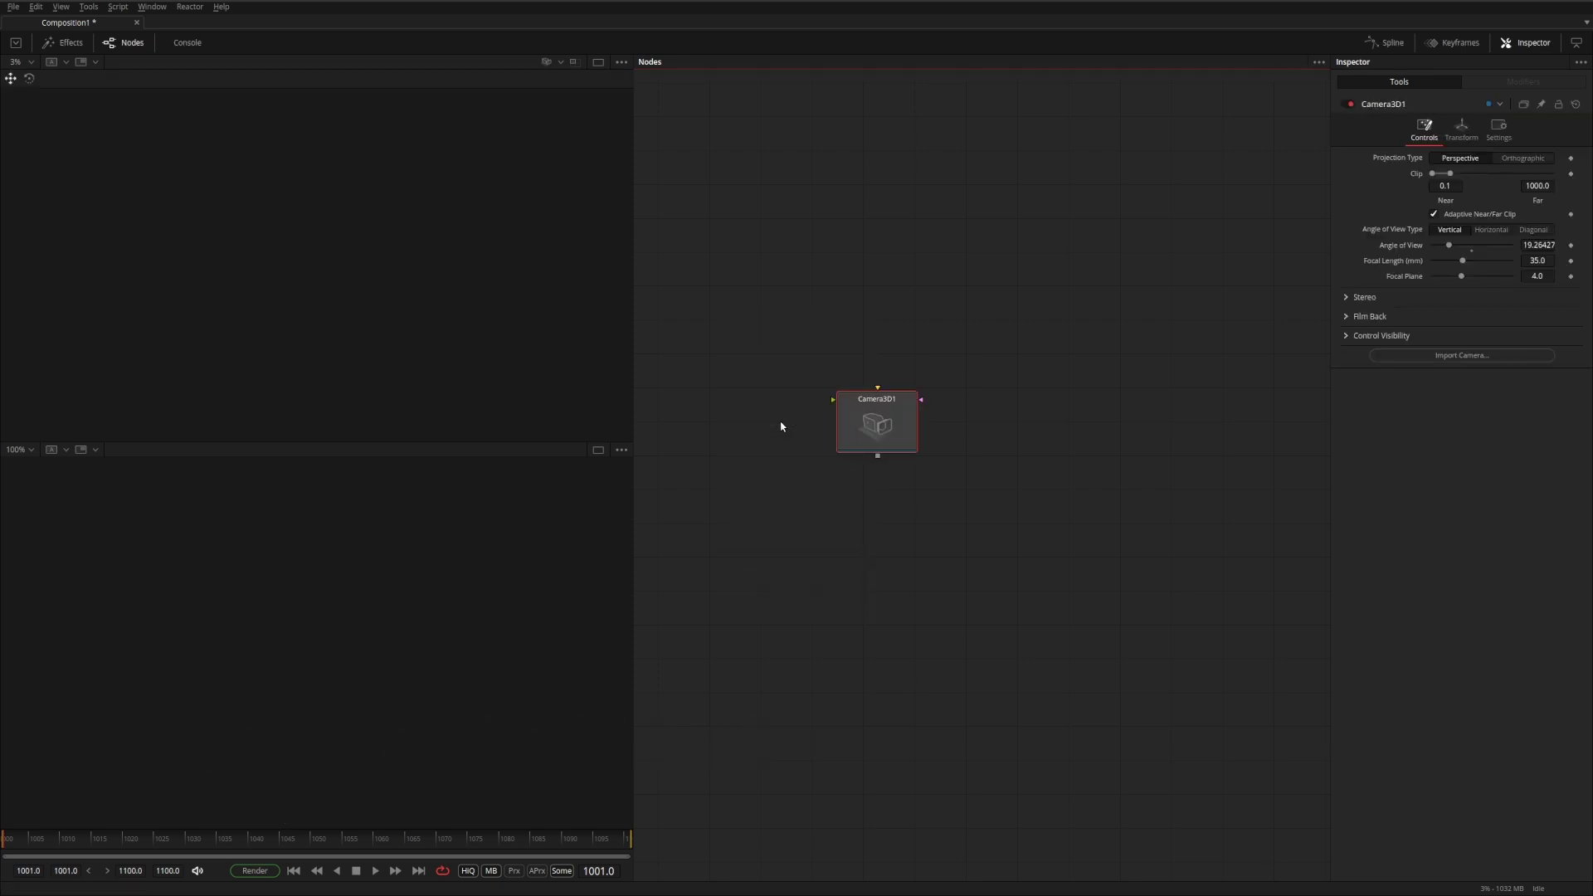
key(ctrl+space)
text(merge3d)
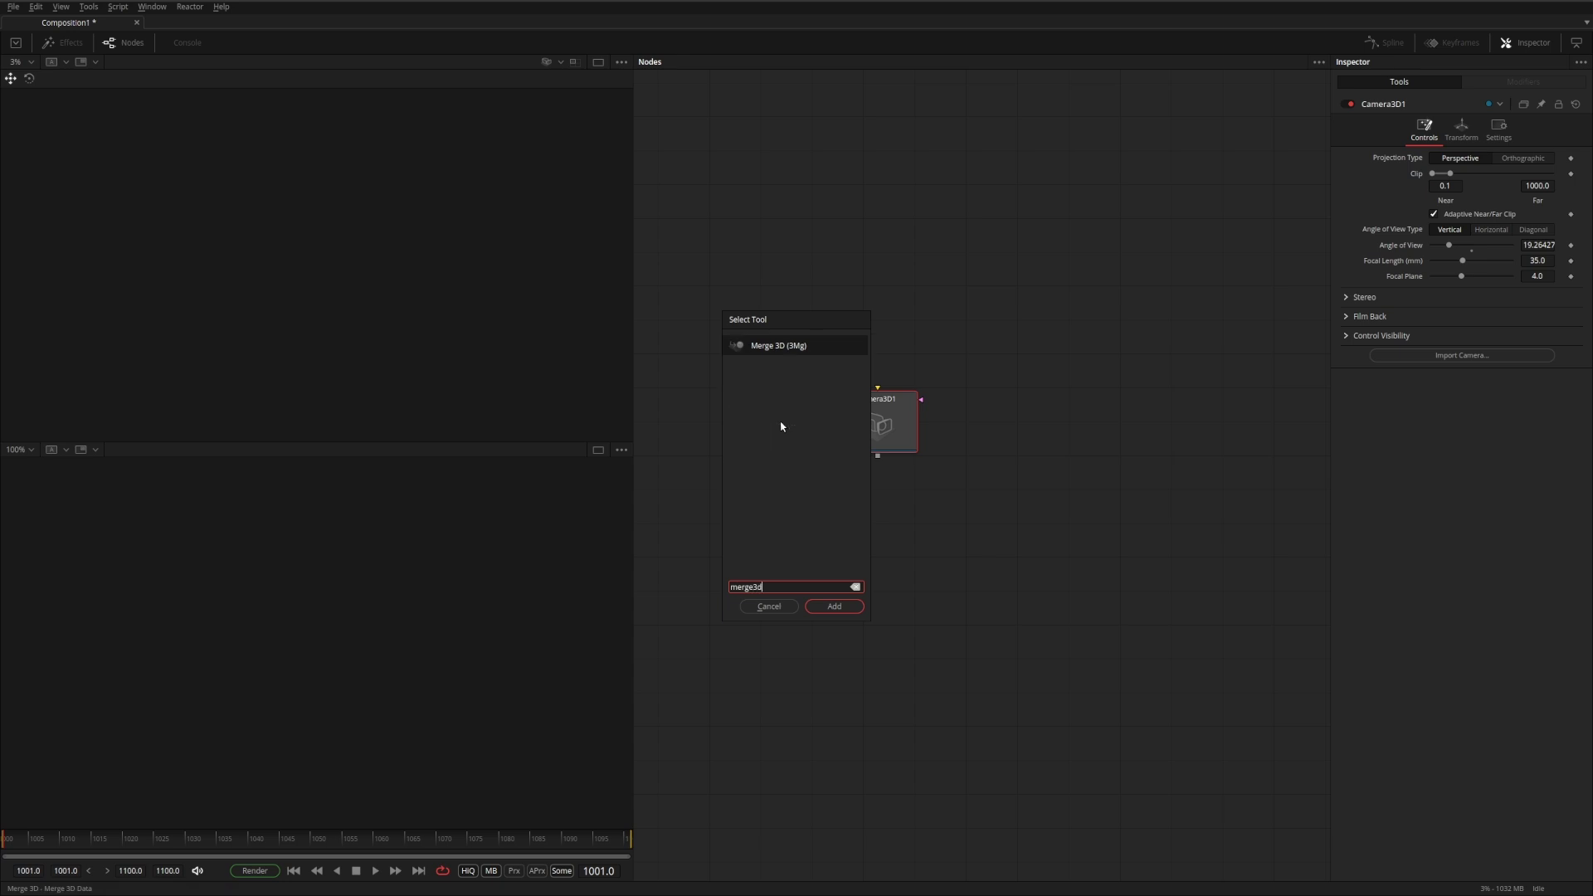
key(Return)
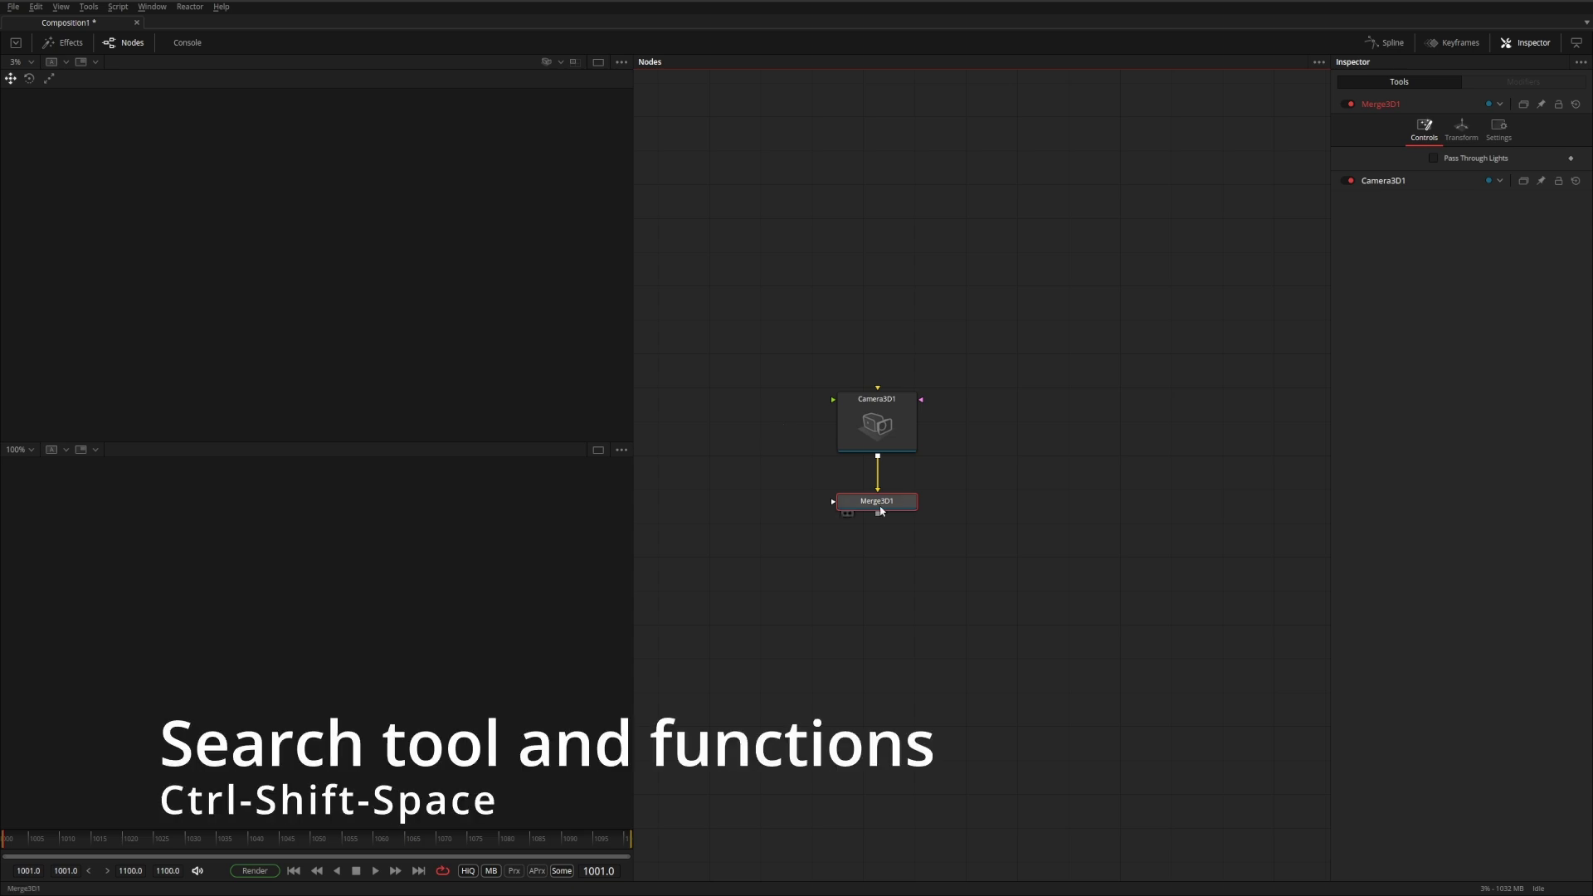
- Search all actions for "render", open the Render Settings dialog from the result, and dismiss it without rendering
key(ctrl+shift+space)
text(merge3d)
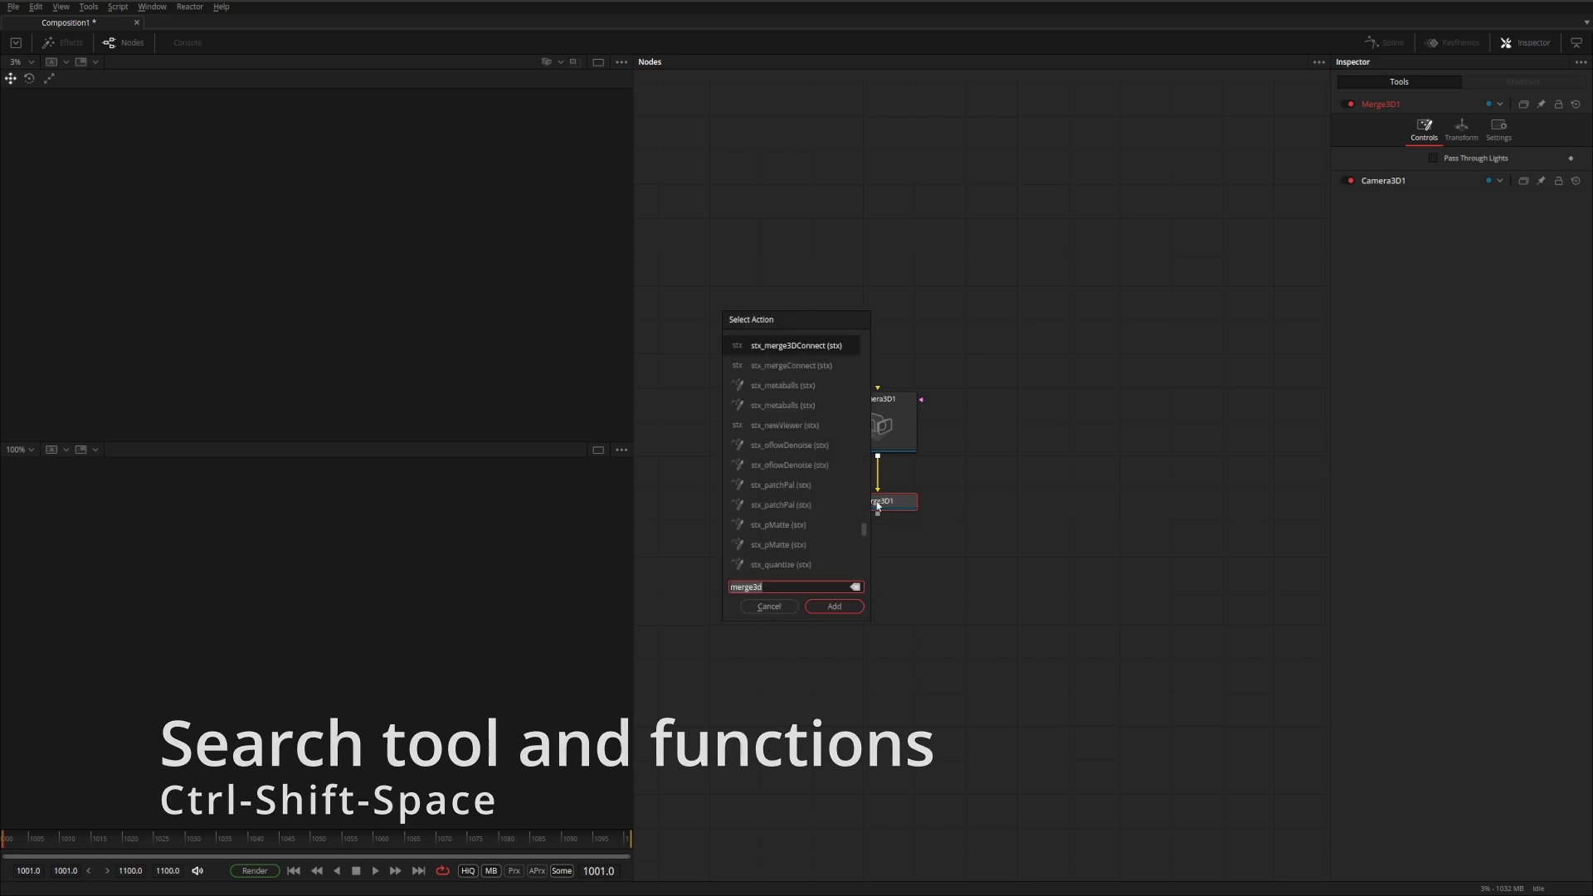
text(render)
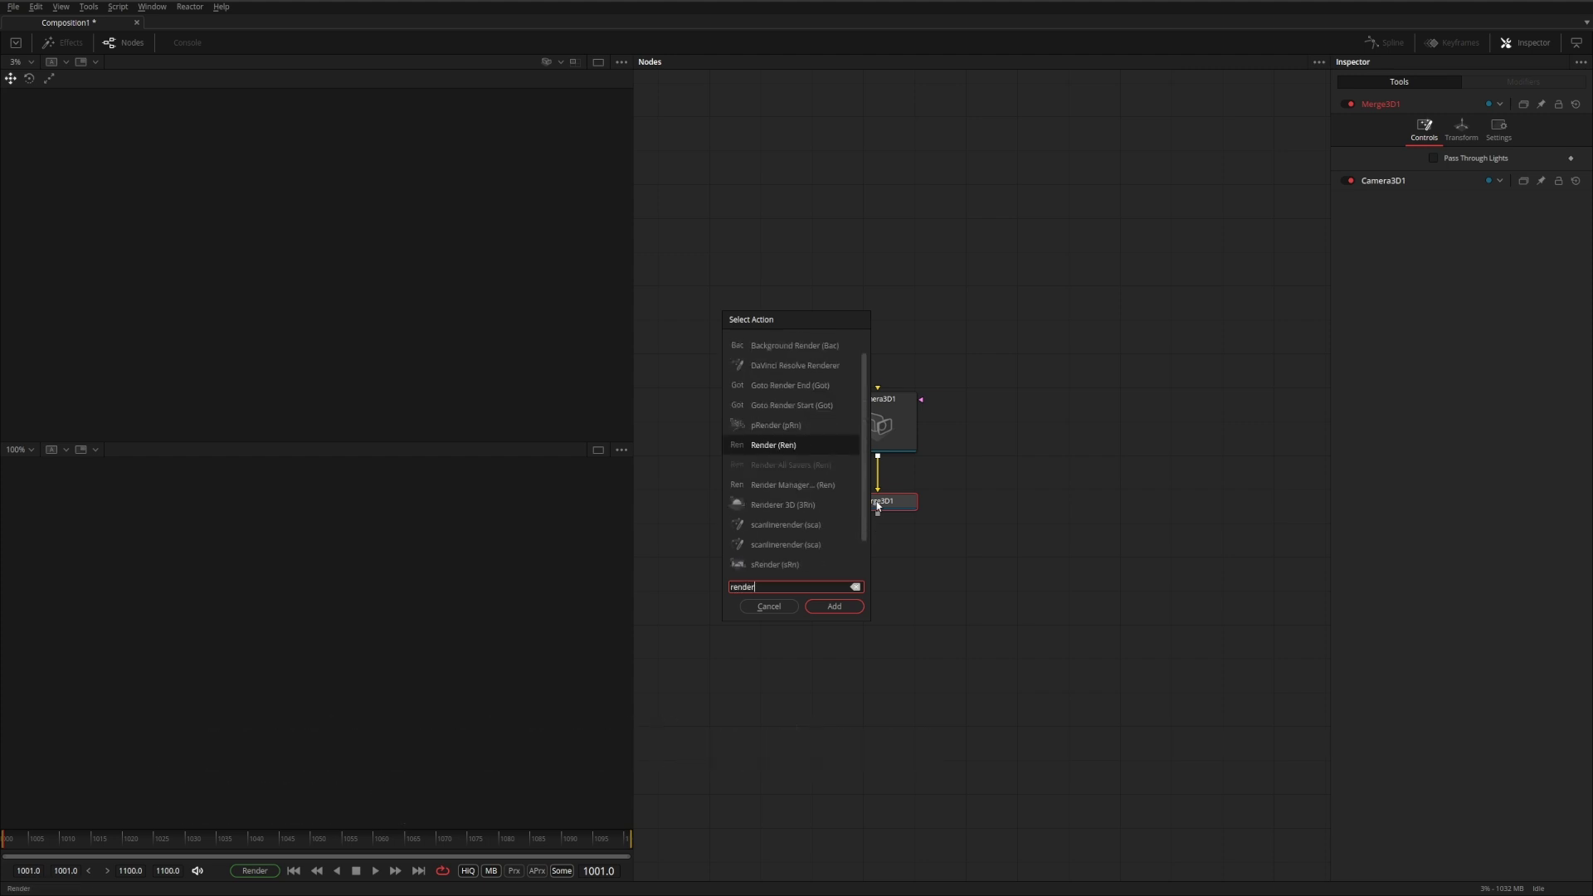
key(Return)
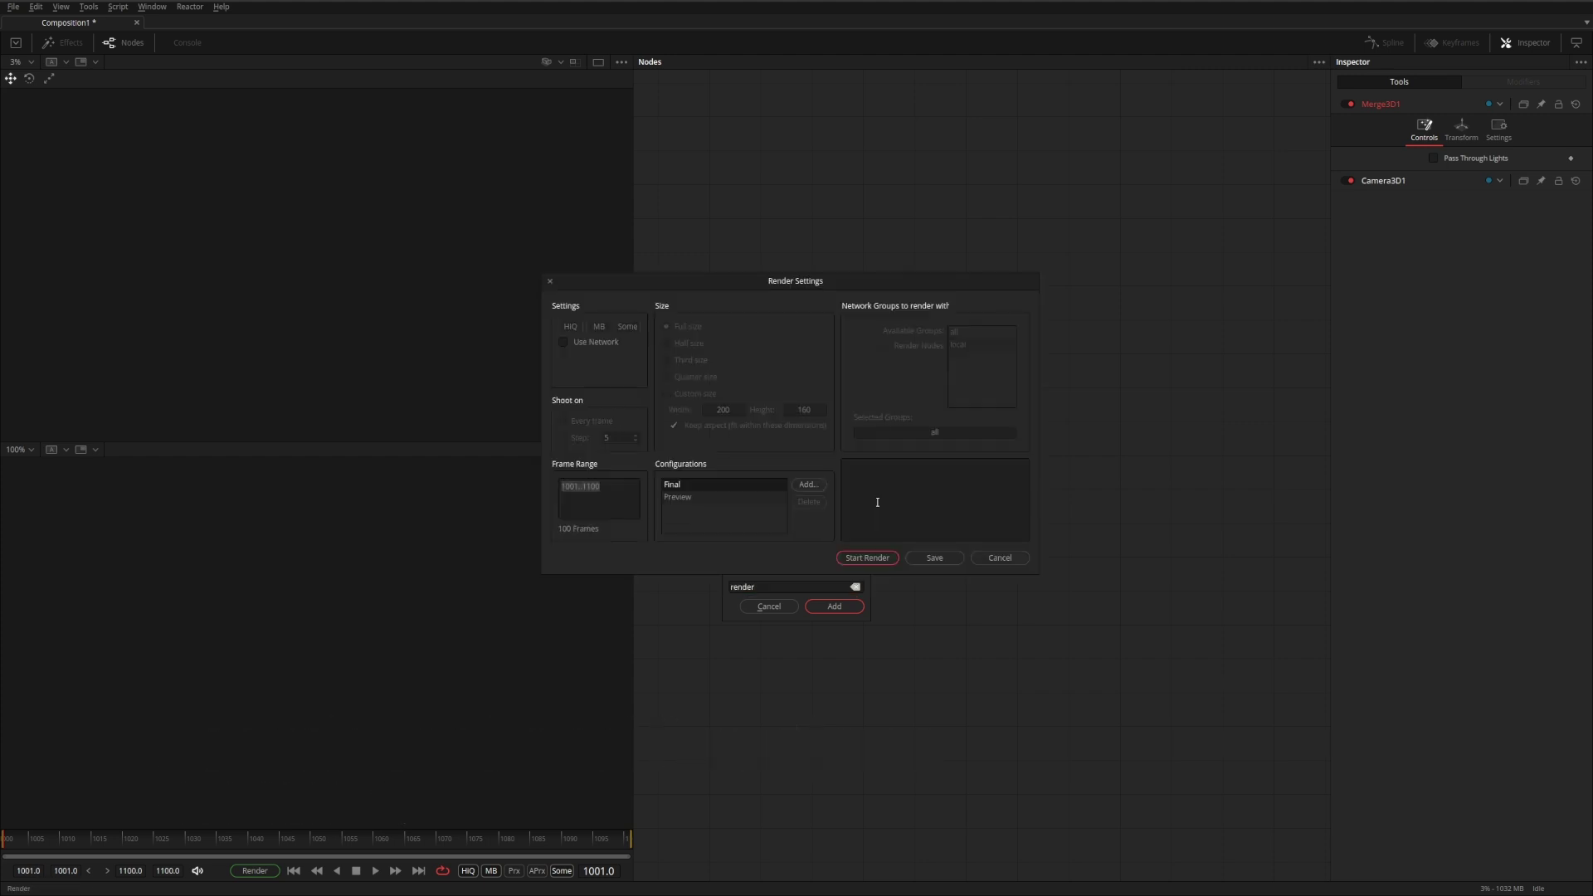
key(Escape)
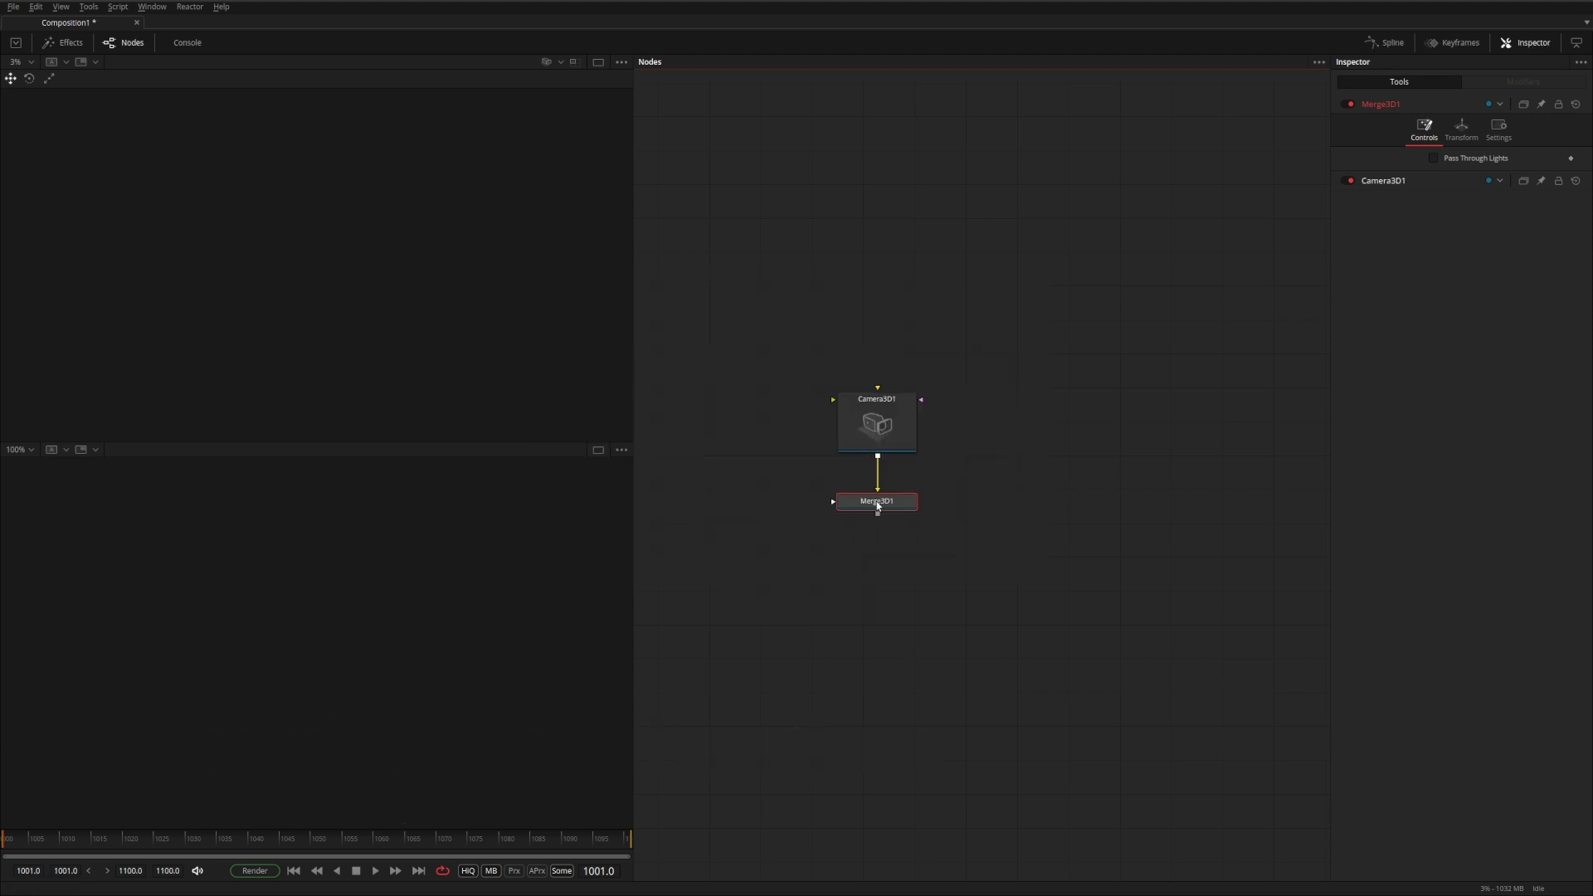
- Search all actions for "about", view the application's About information, and close it
key(ctrl+space)
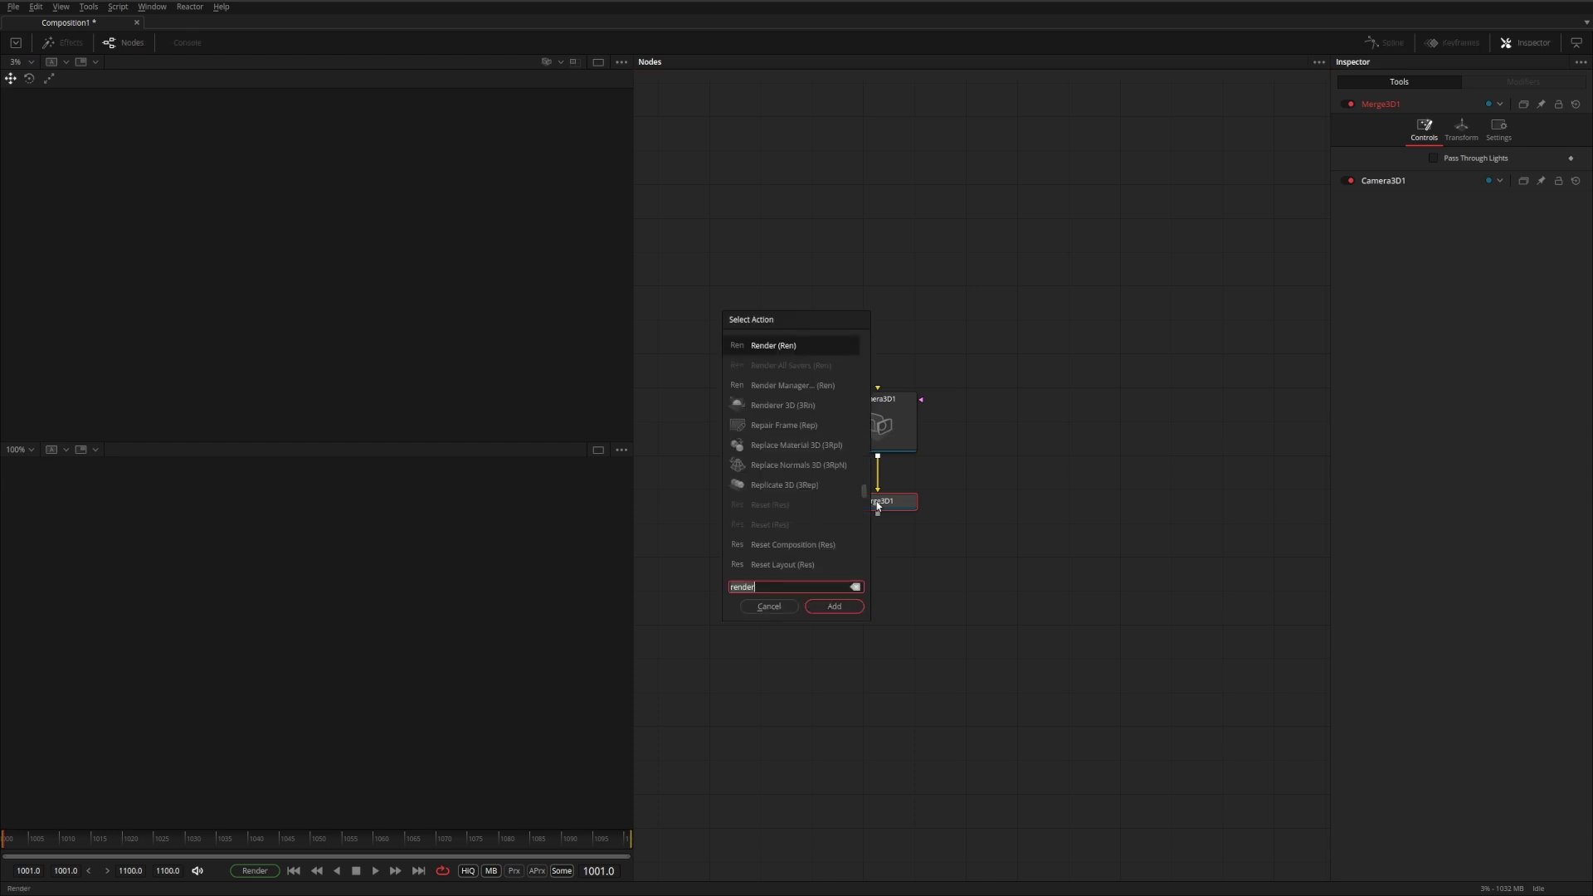
text(about)
key(Down)
key(Down)
key(Return)
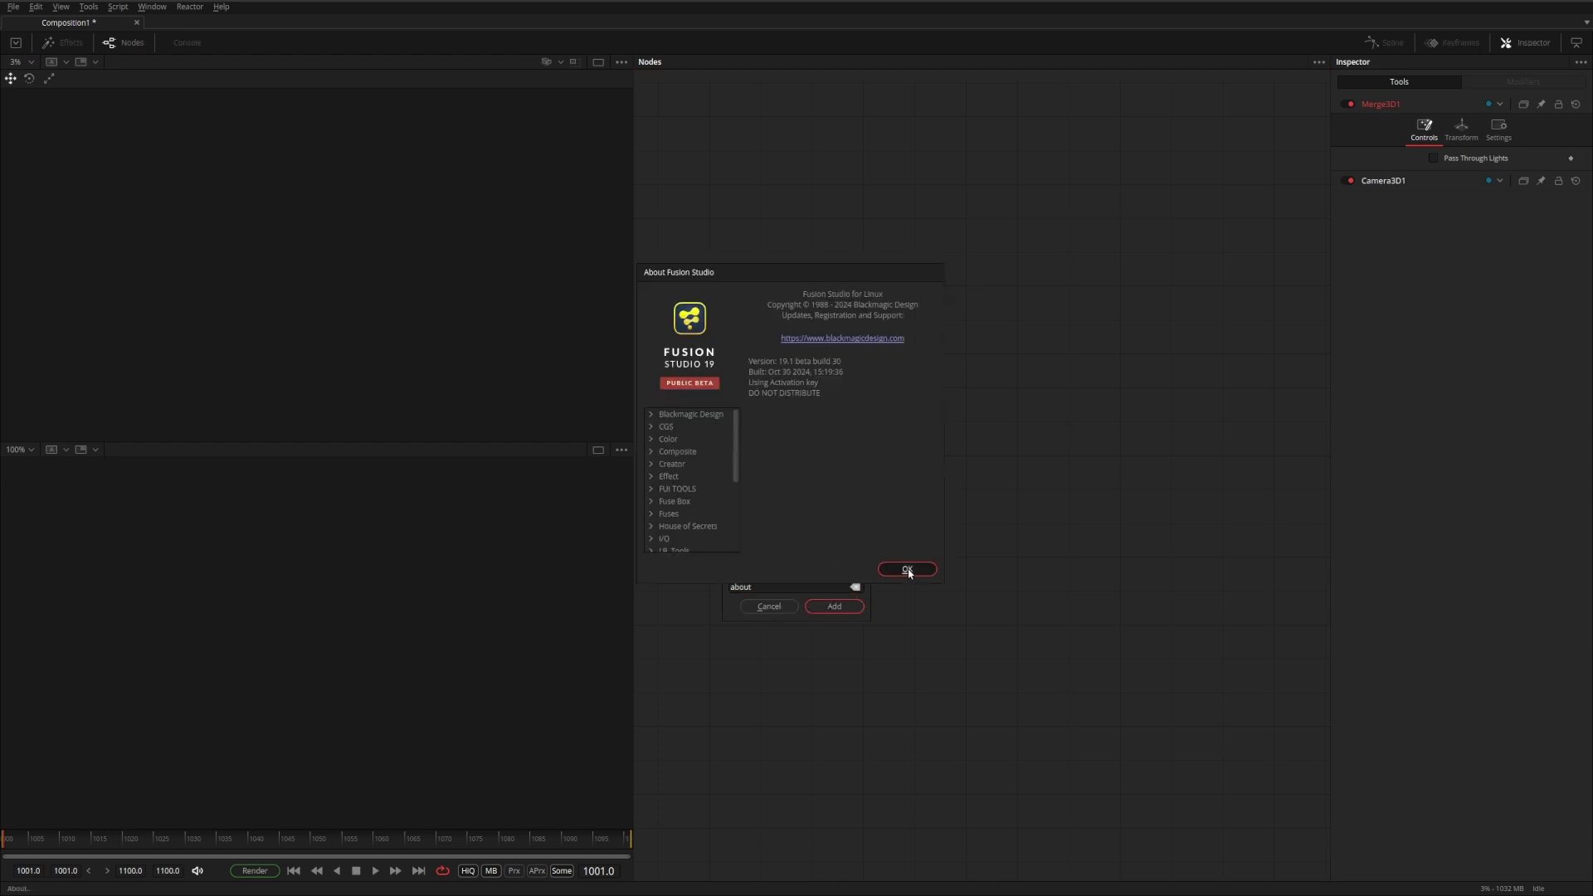
click(907, 568)
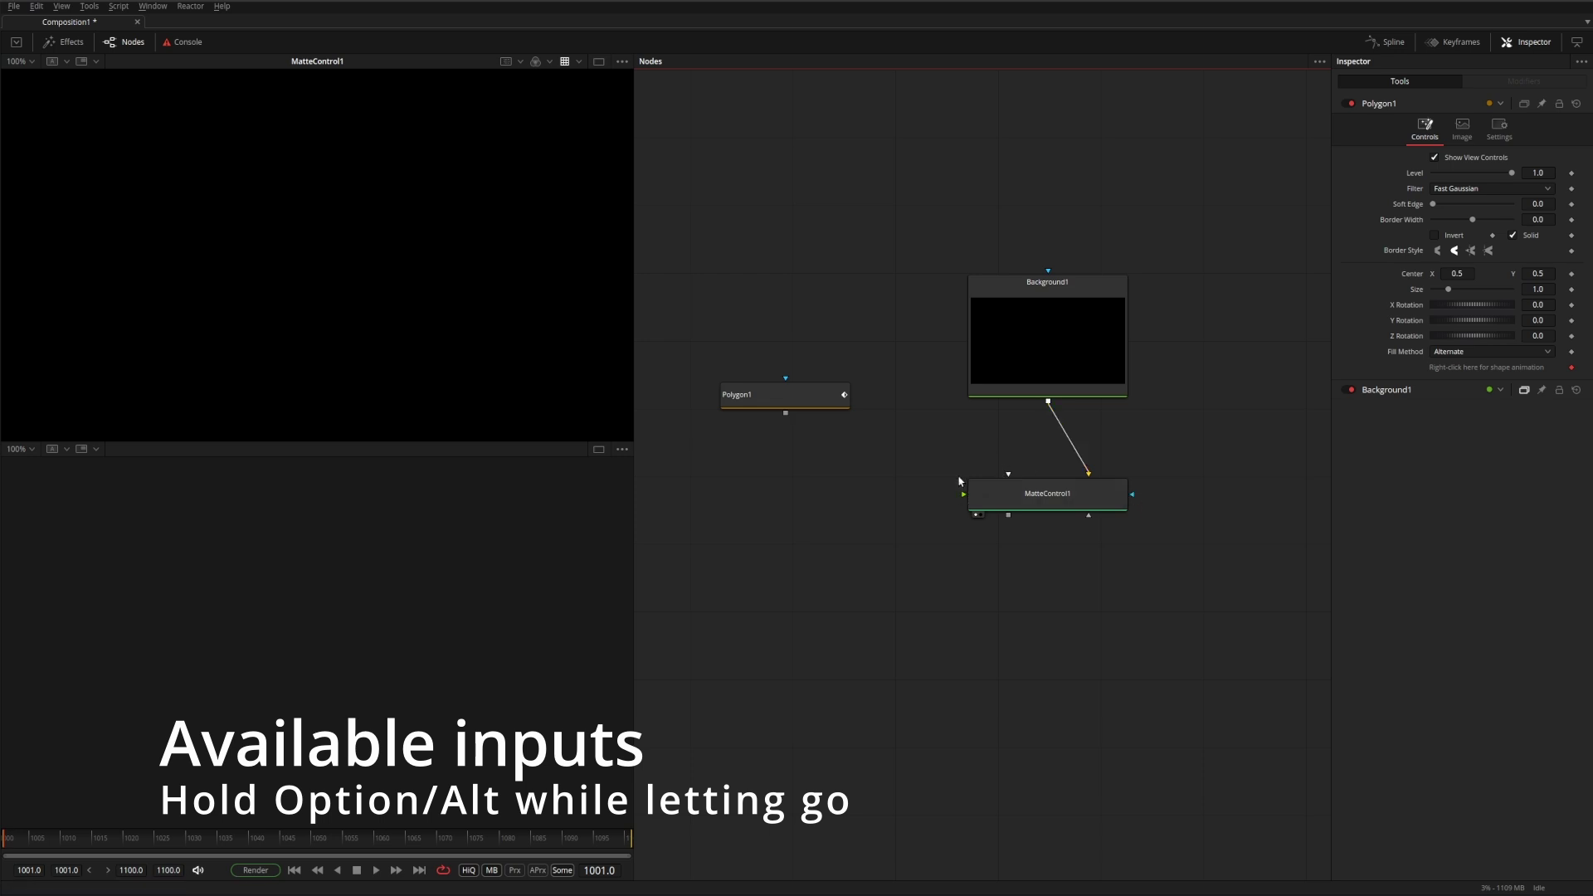
- Connect the Polygon1 output to the Garbage Matte input of MatteControl1, choosing from its list of available inputs
drag(786, 419, 1058, 498)
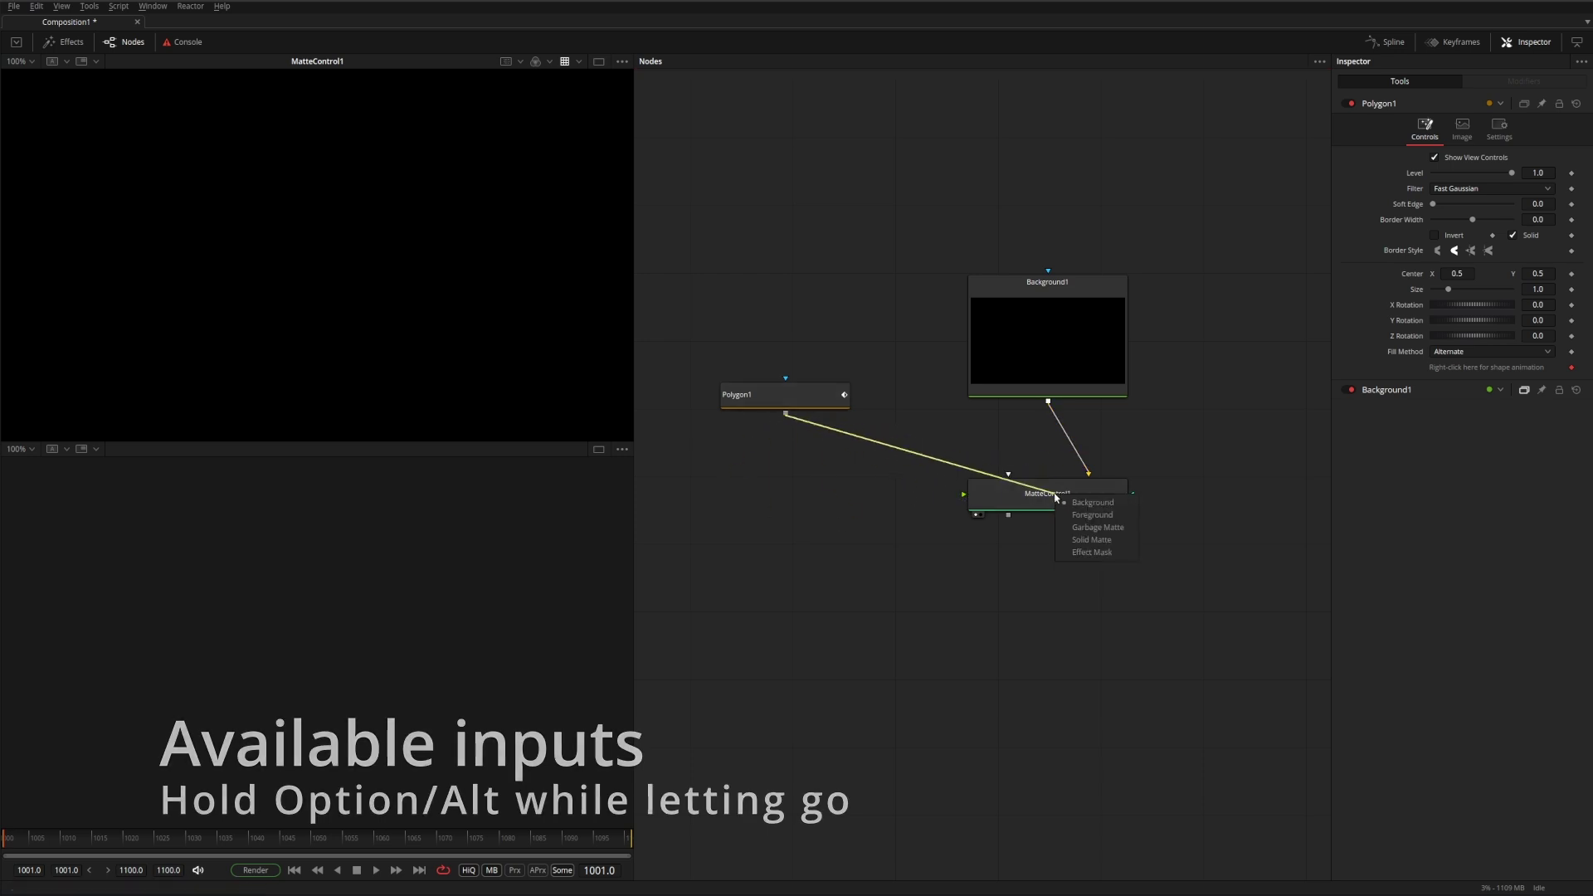
click(1095, 528)
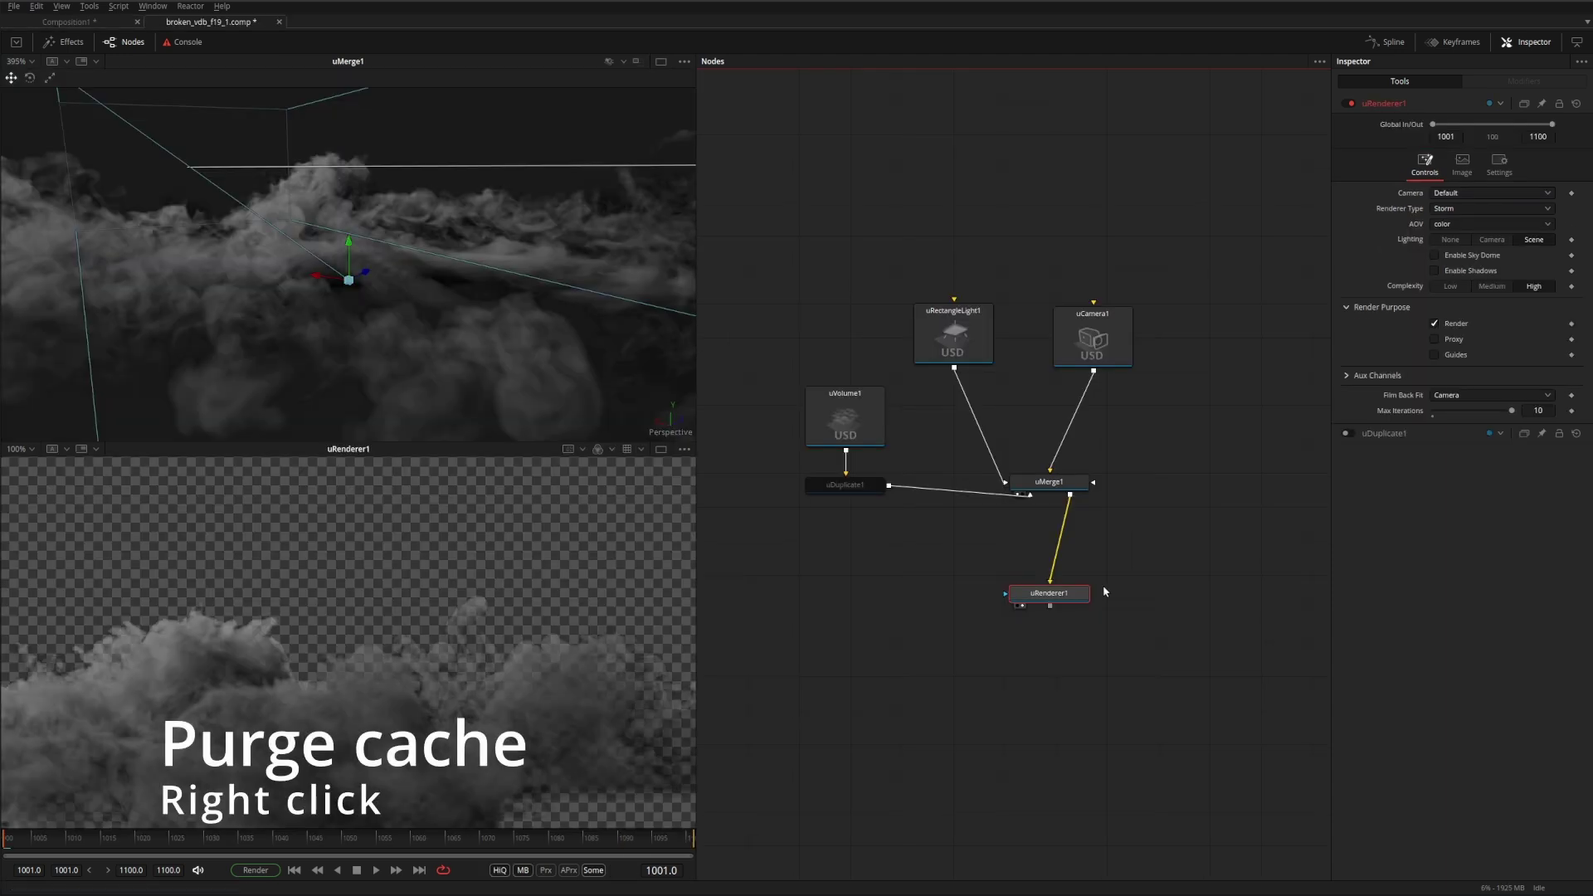
- Purge the memory cache and show the graphics log from the extended debug options
right_click(1514, 888)
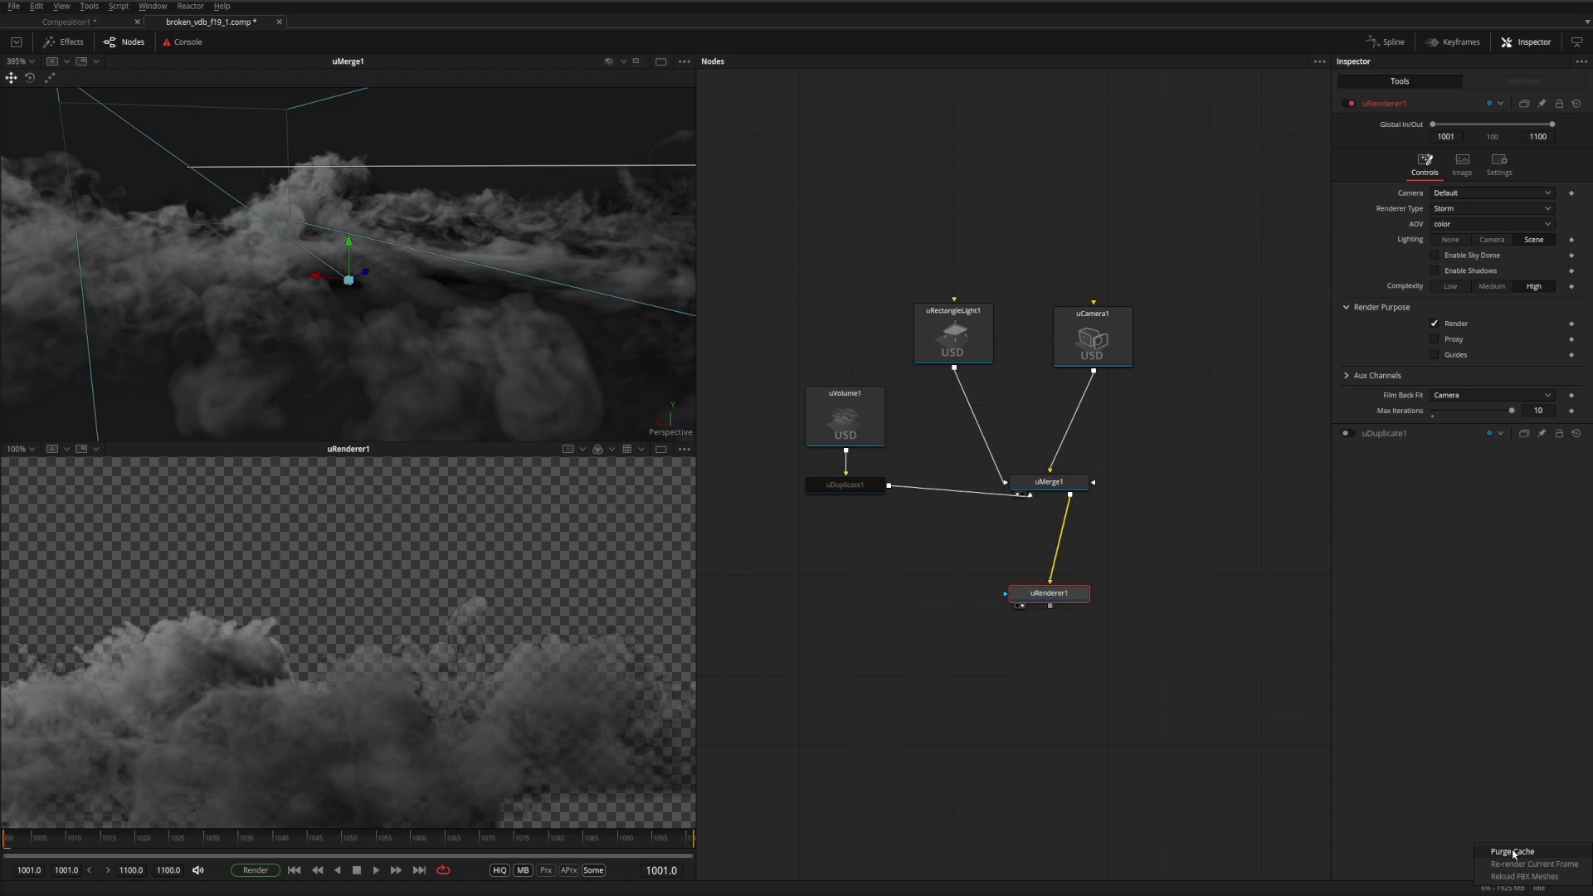
click(1513, 852)
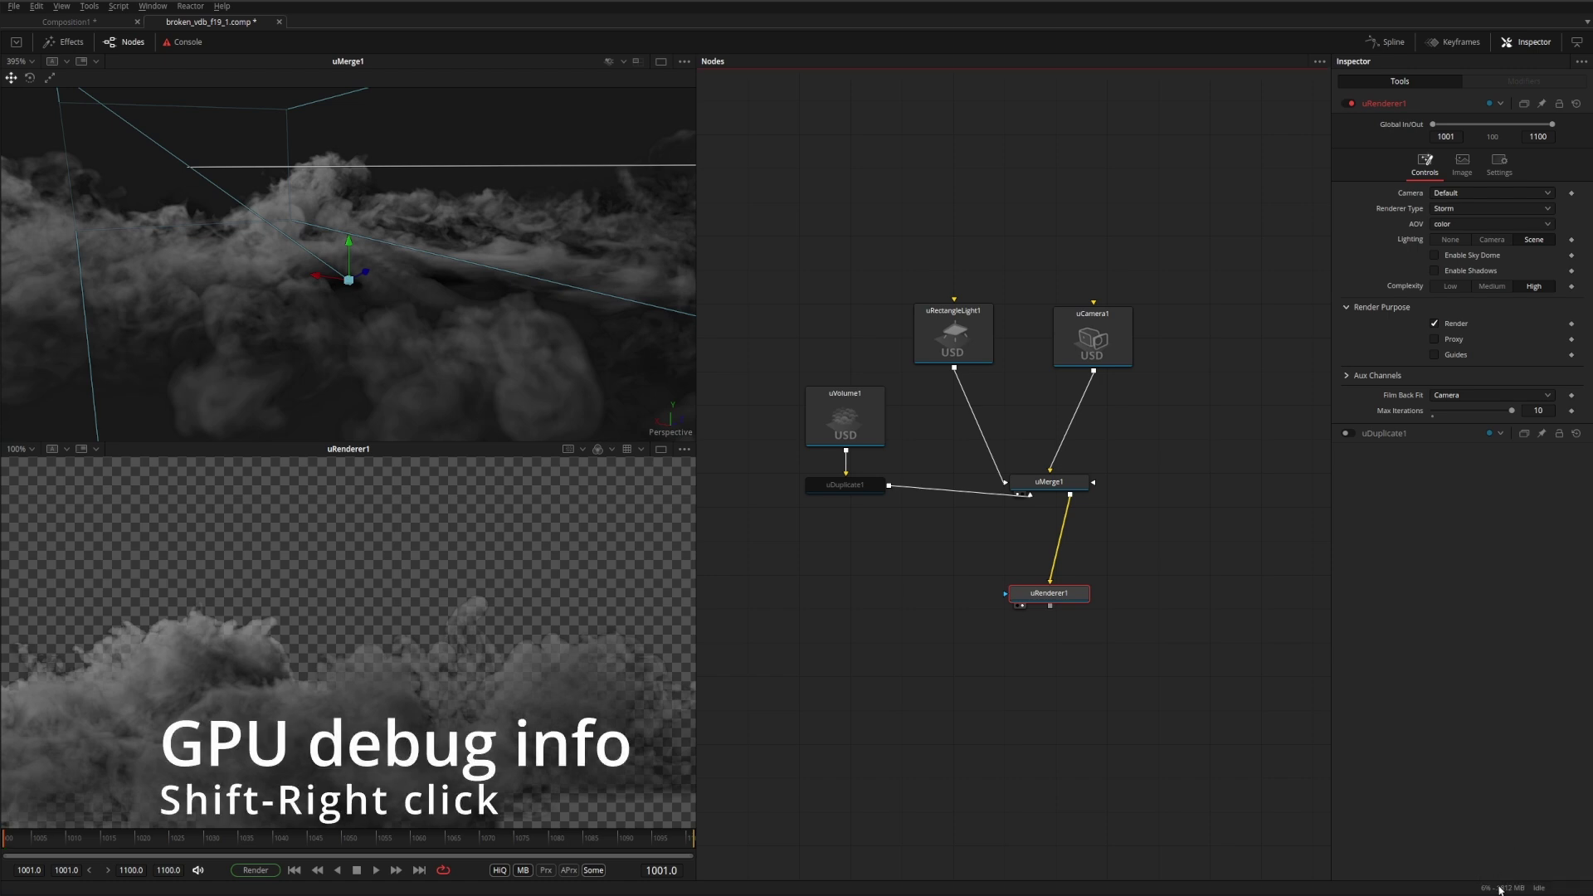
shift+right_click(1503, 888)
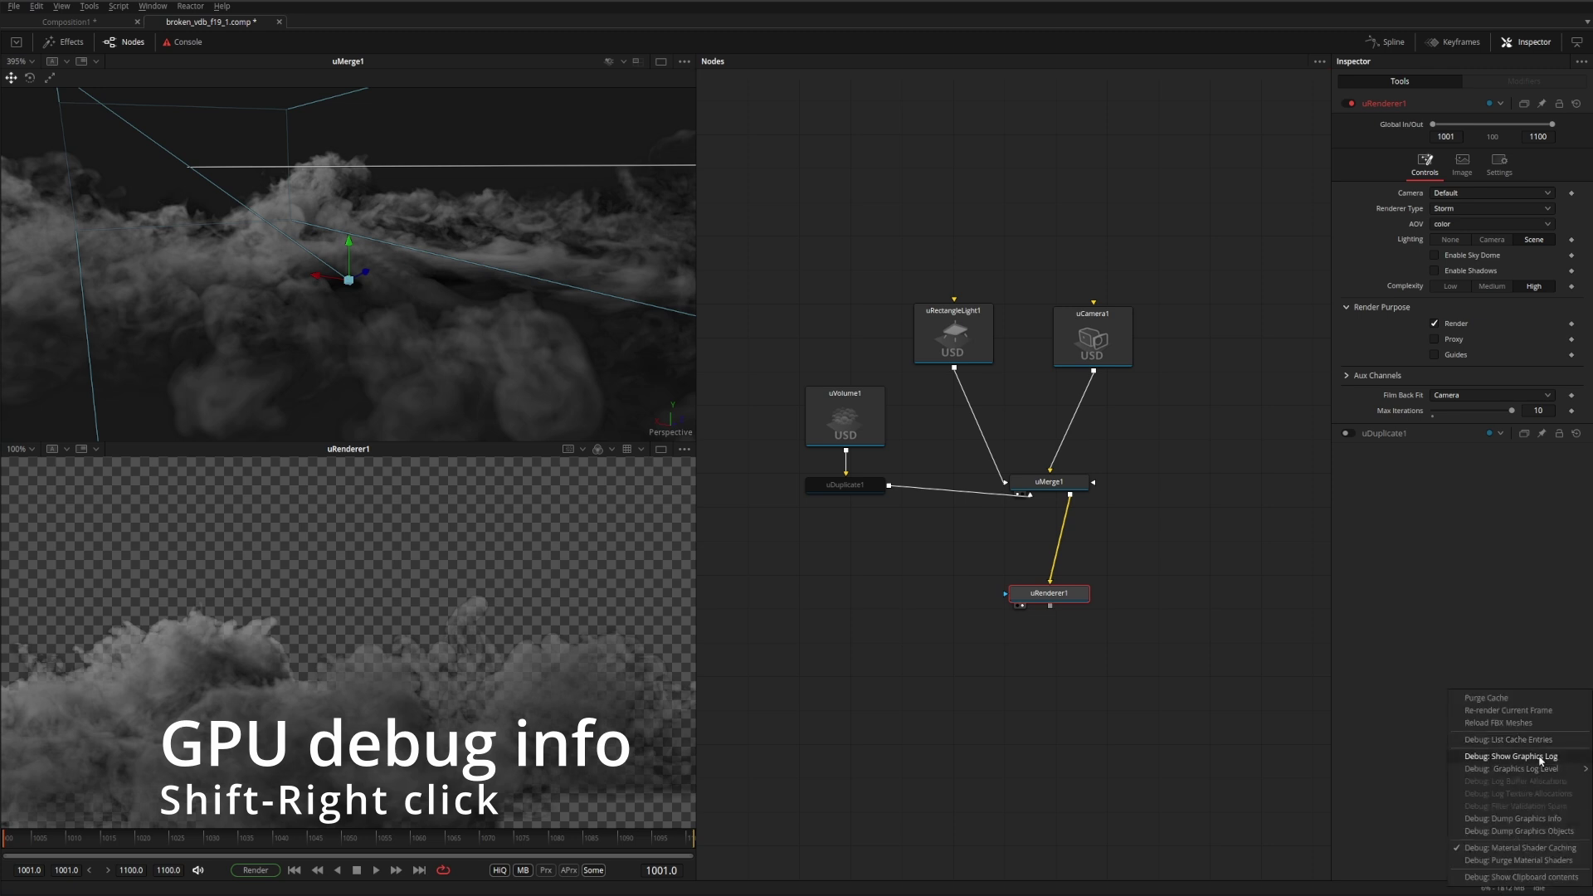
mouse_move(1534, 770)
click(1527, 760)
drag(655, 30, 789, 130)
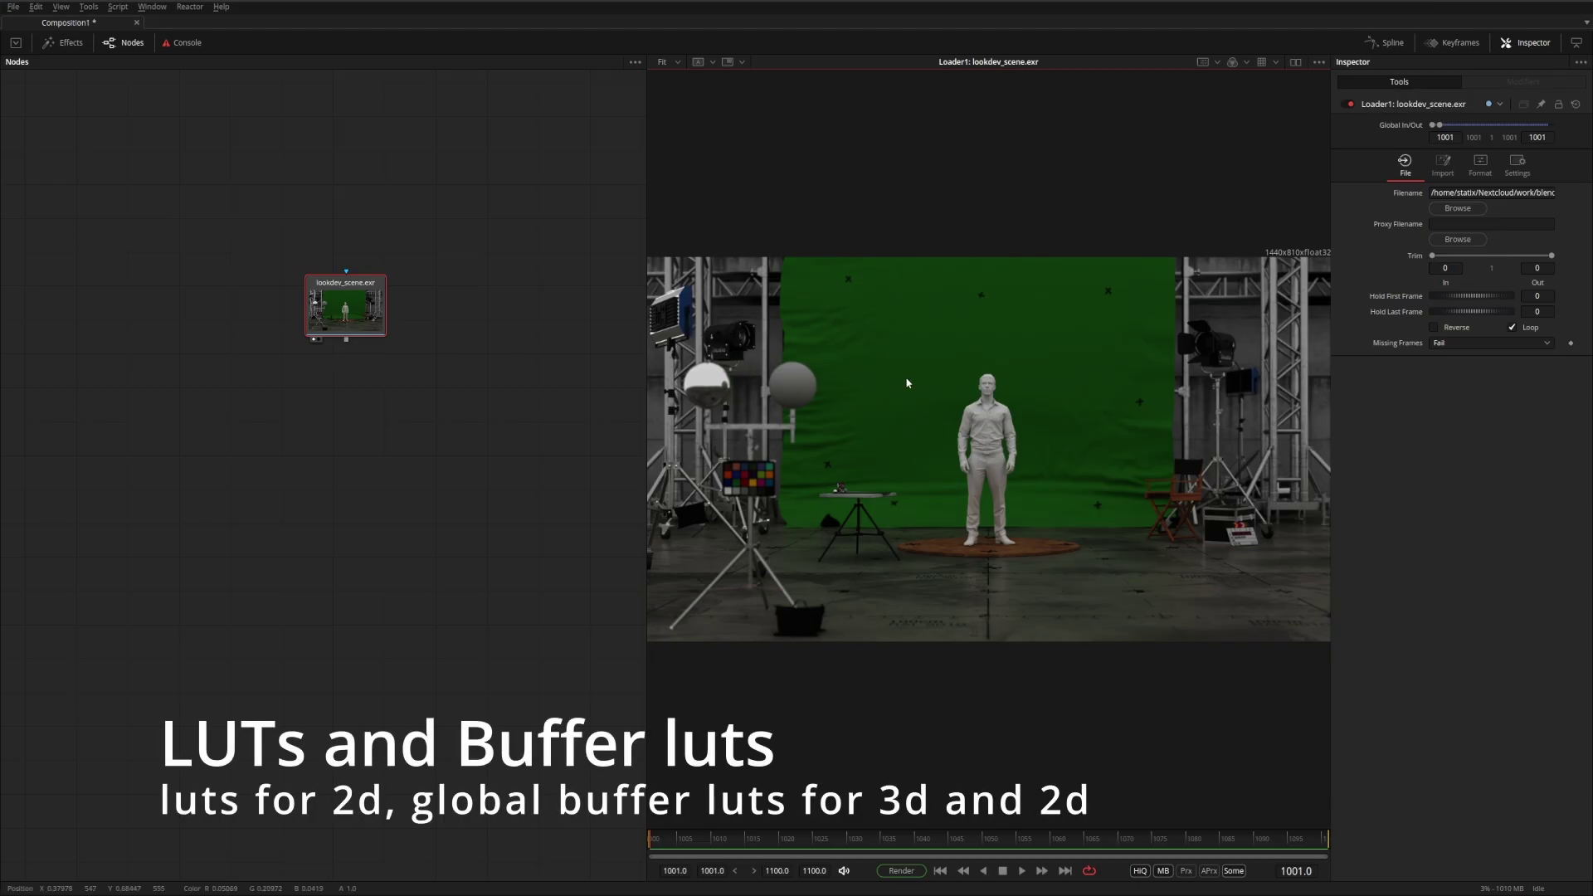
- Enable the OCIO Display LUT for the 2D viewer showing lookdev_scene.exr
right_click(873, 355)
mouse_move(910, 459)
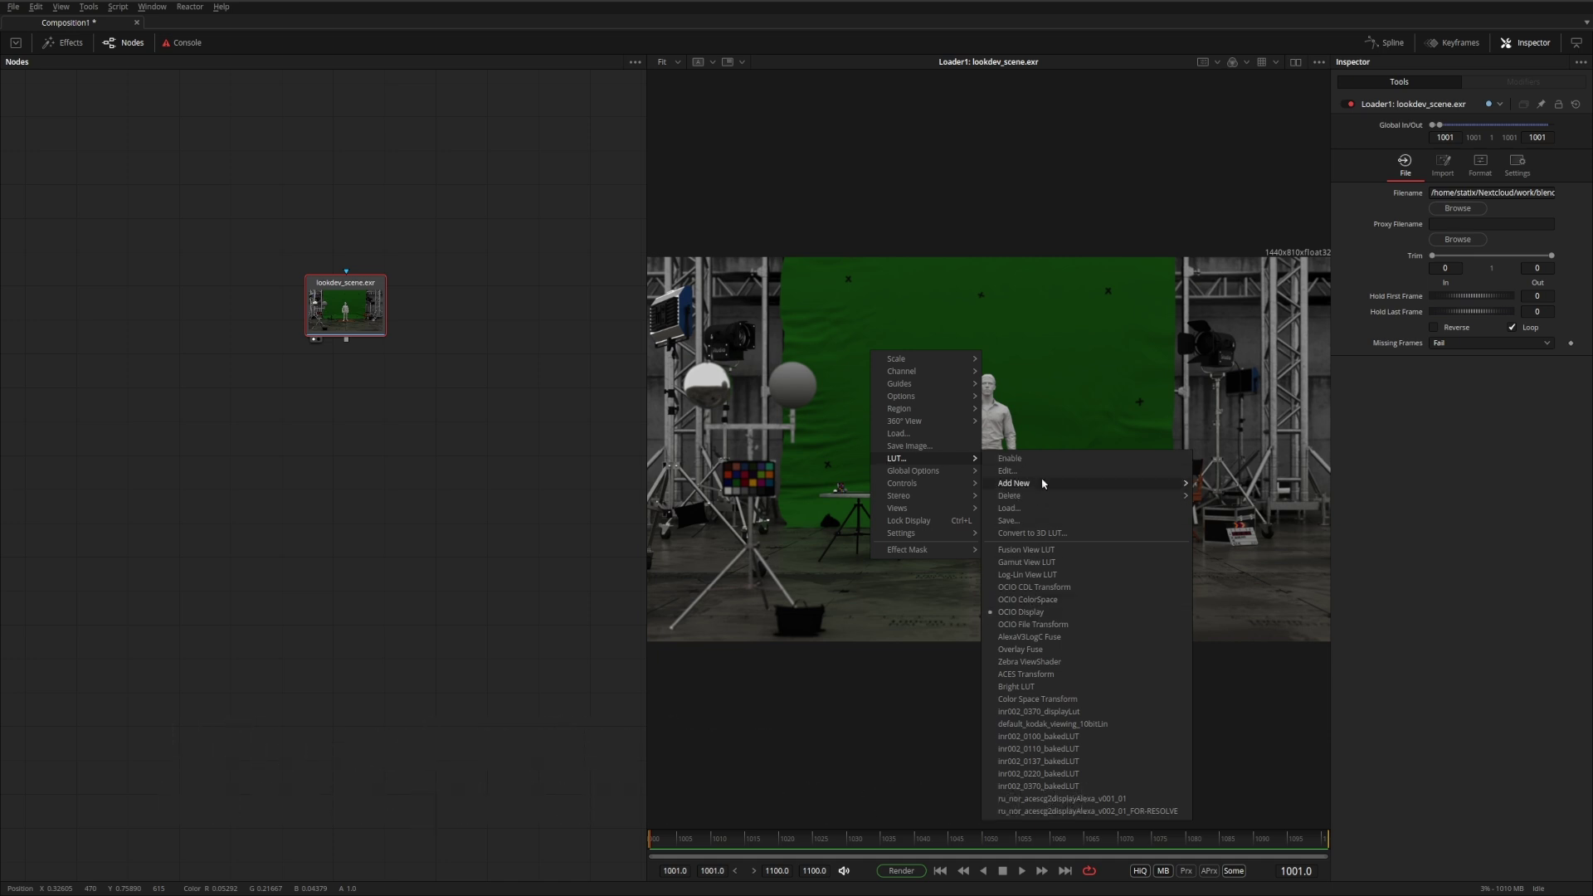
click(1010, 459)
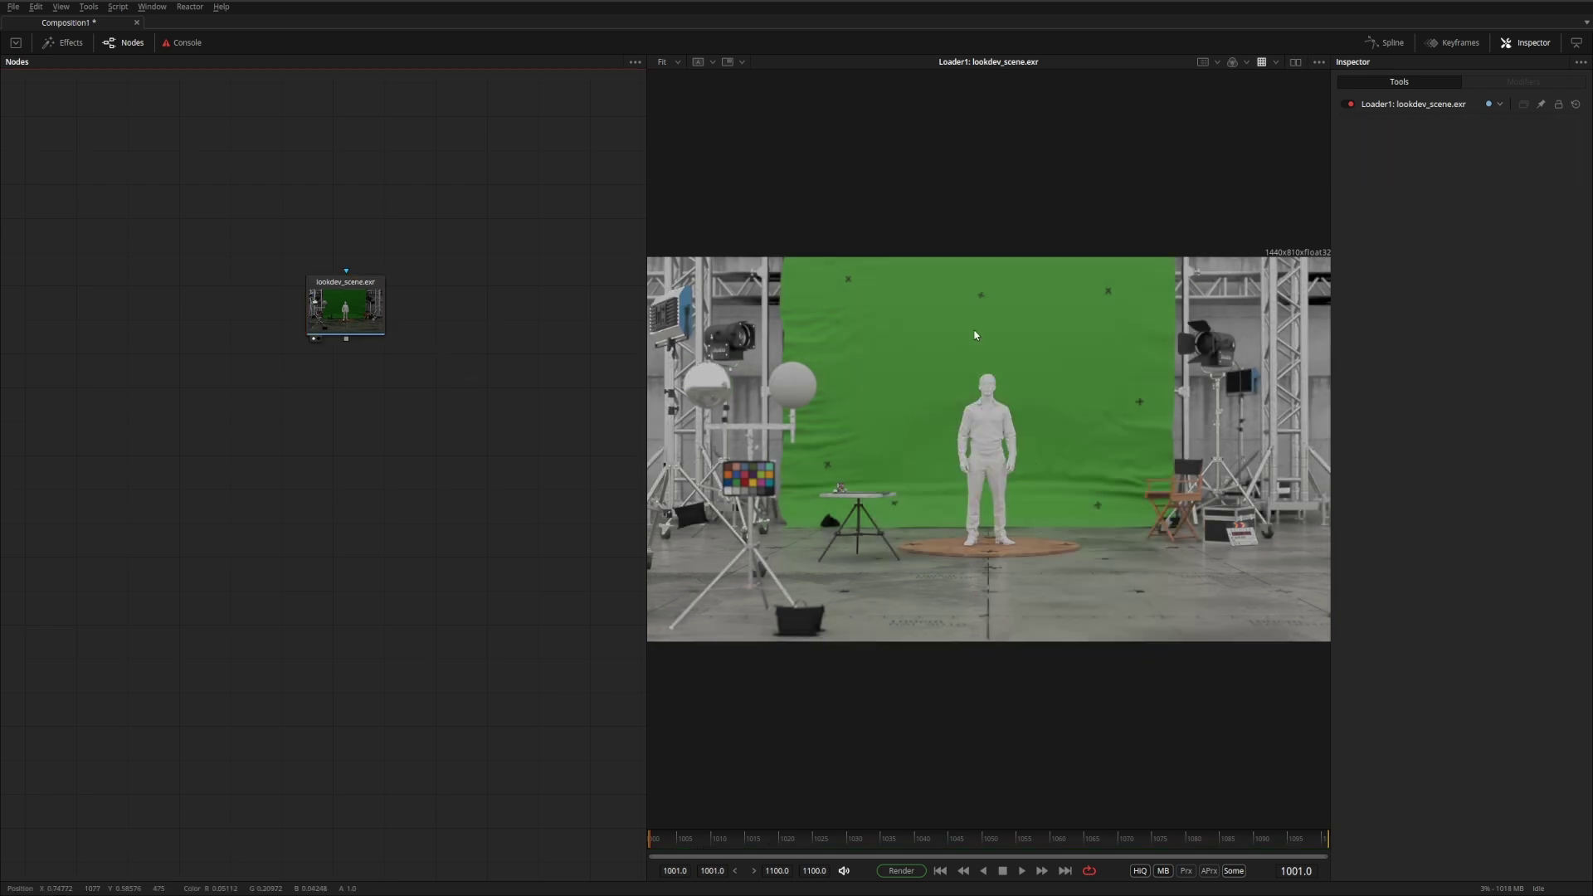
- Add an Image Plane 3D node after the lookdev_scene.exr loader and show it in the viewer
click(320, 321)
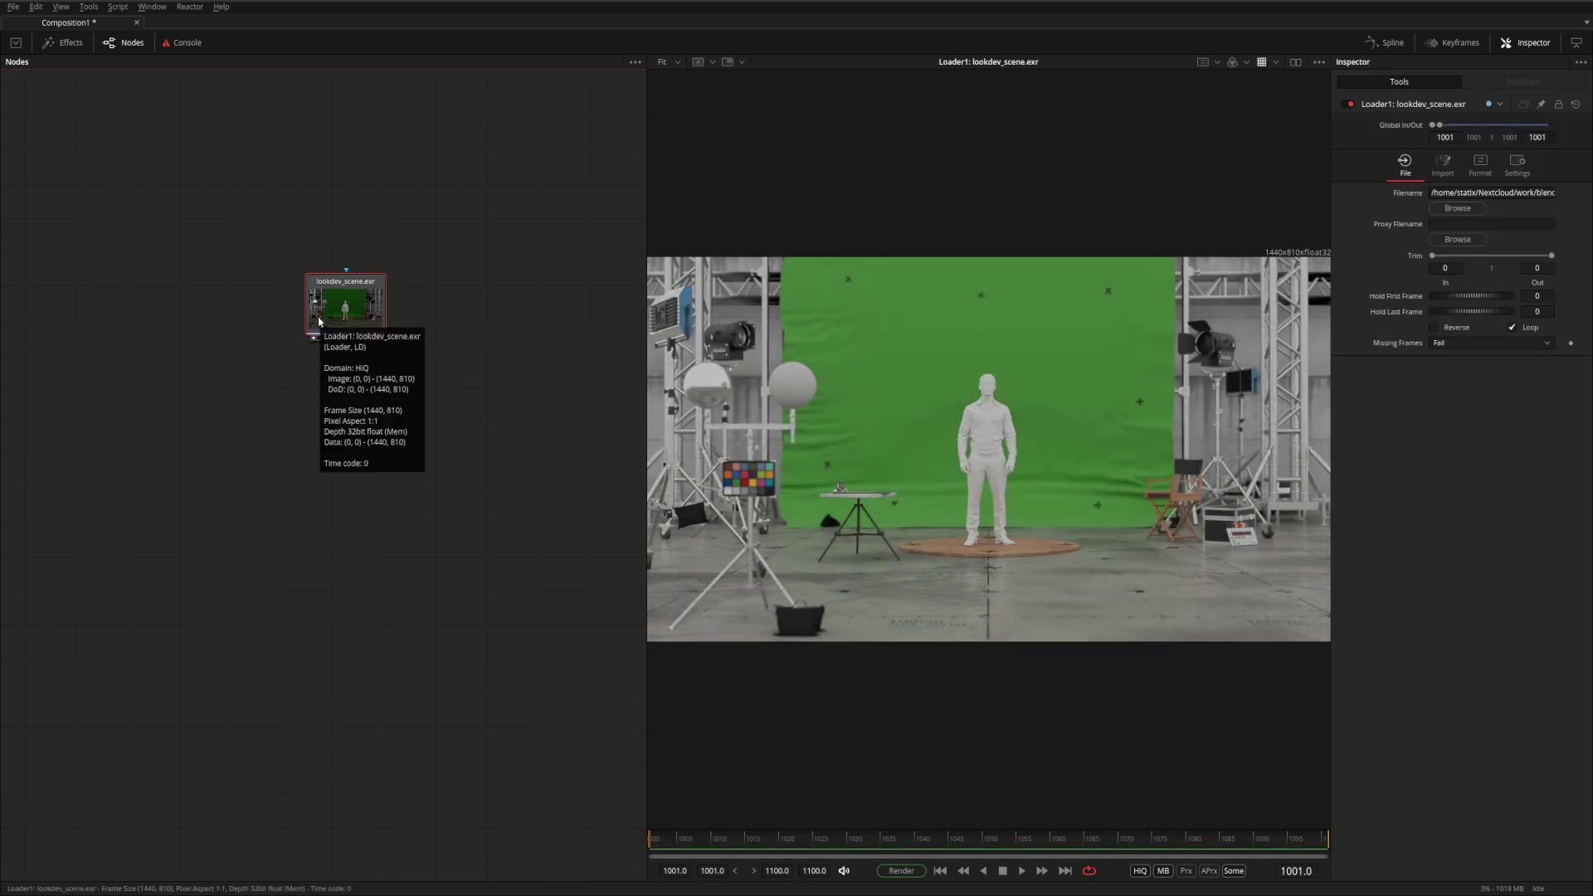
key(shift+space)
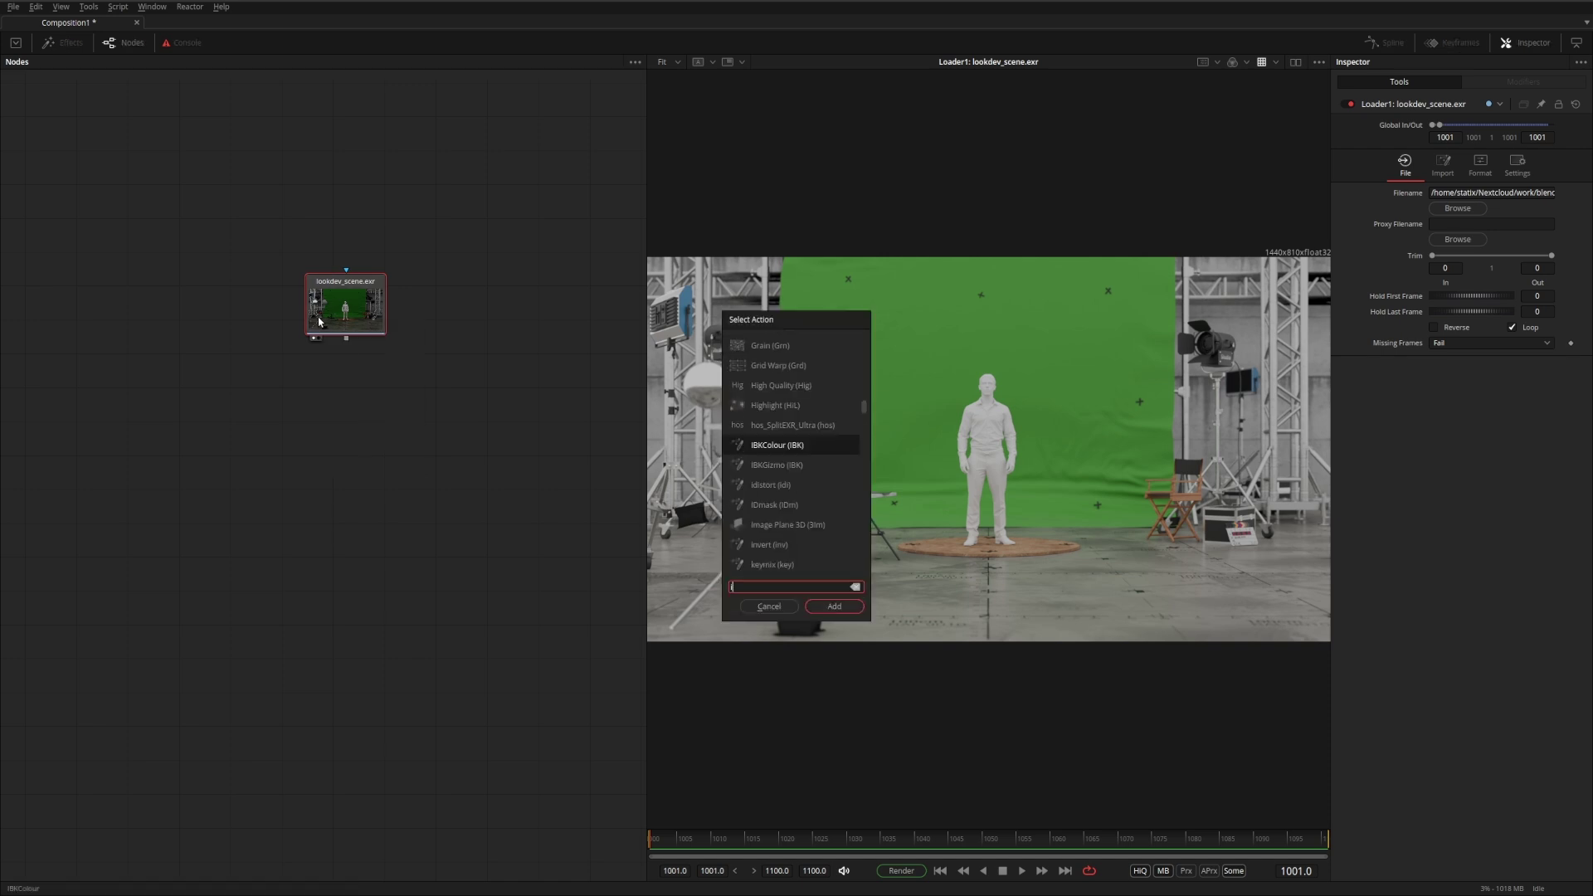
text(image)
key(Return)
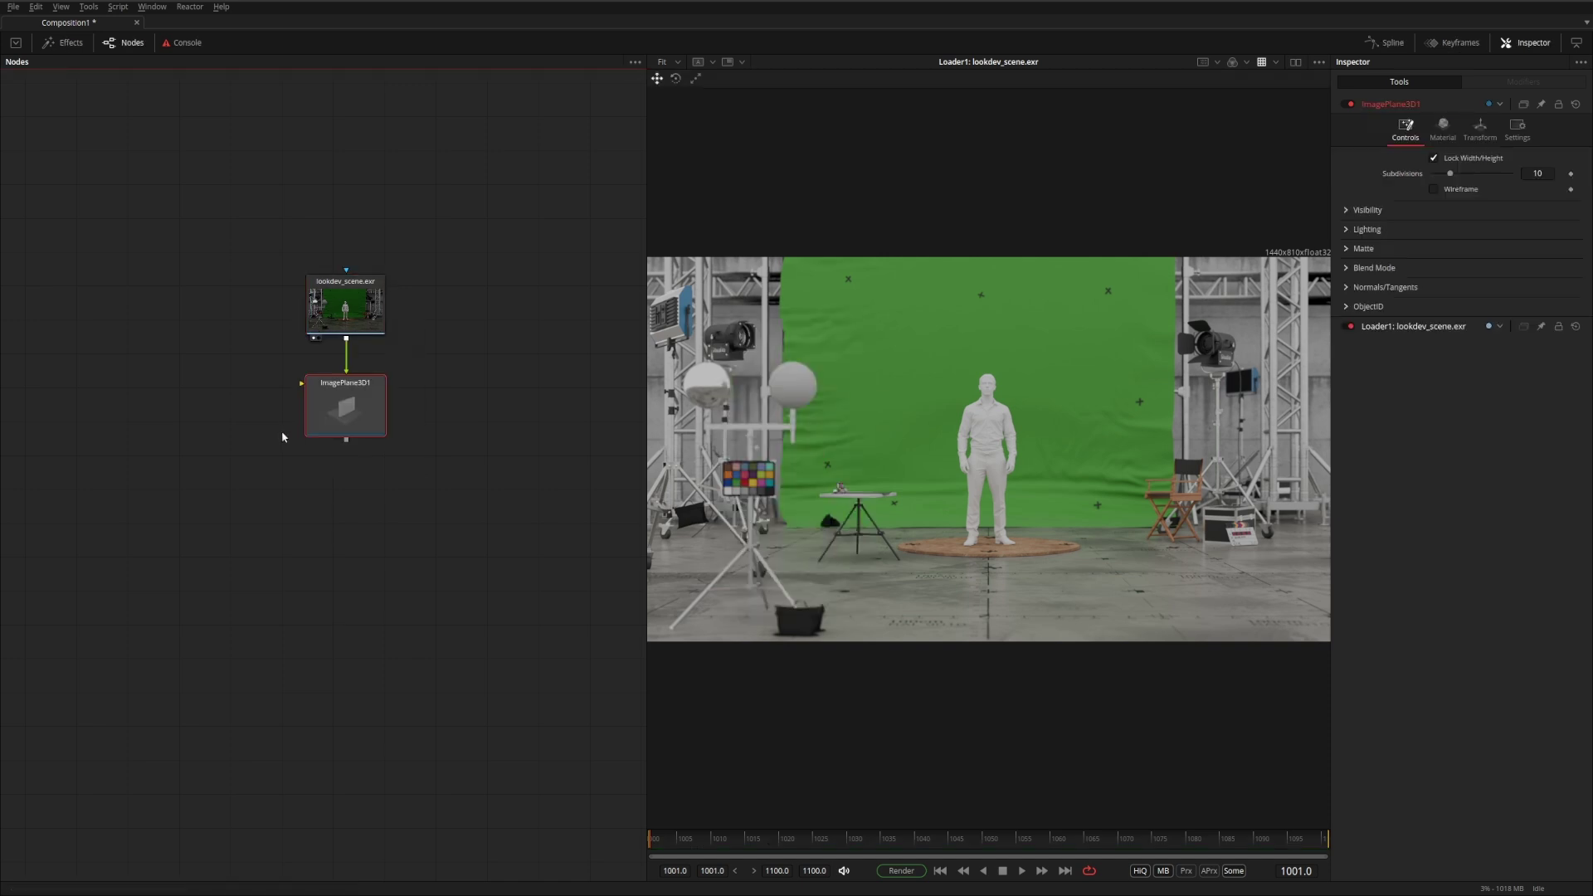
click(314, 440)
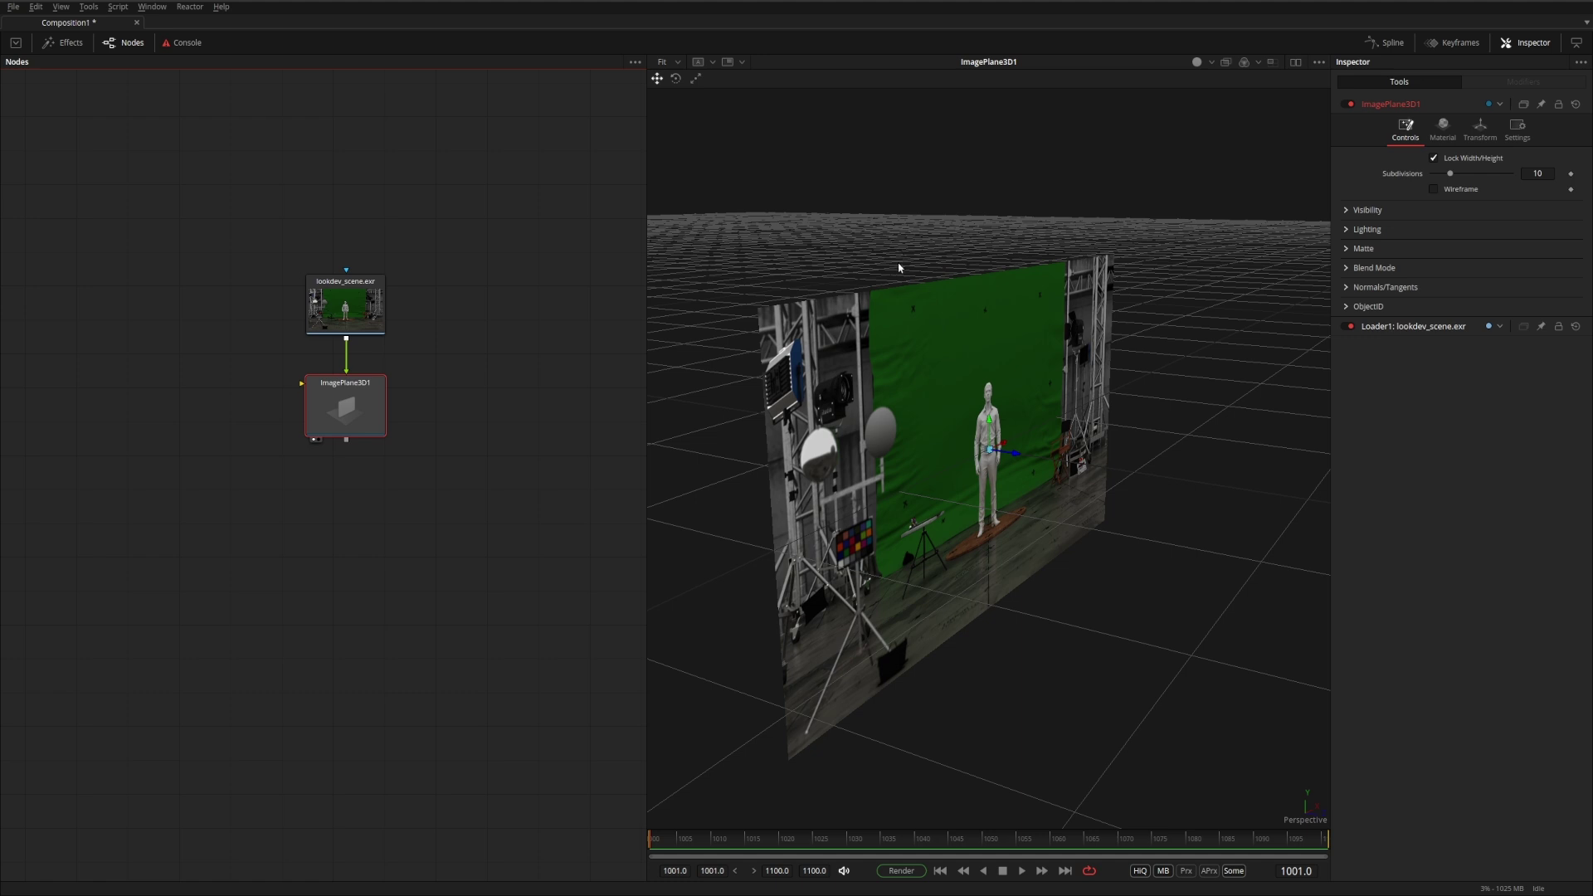
- Set the 3D viewer's global Buffer LUT to OCIO Display
right_click(800, 250)
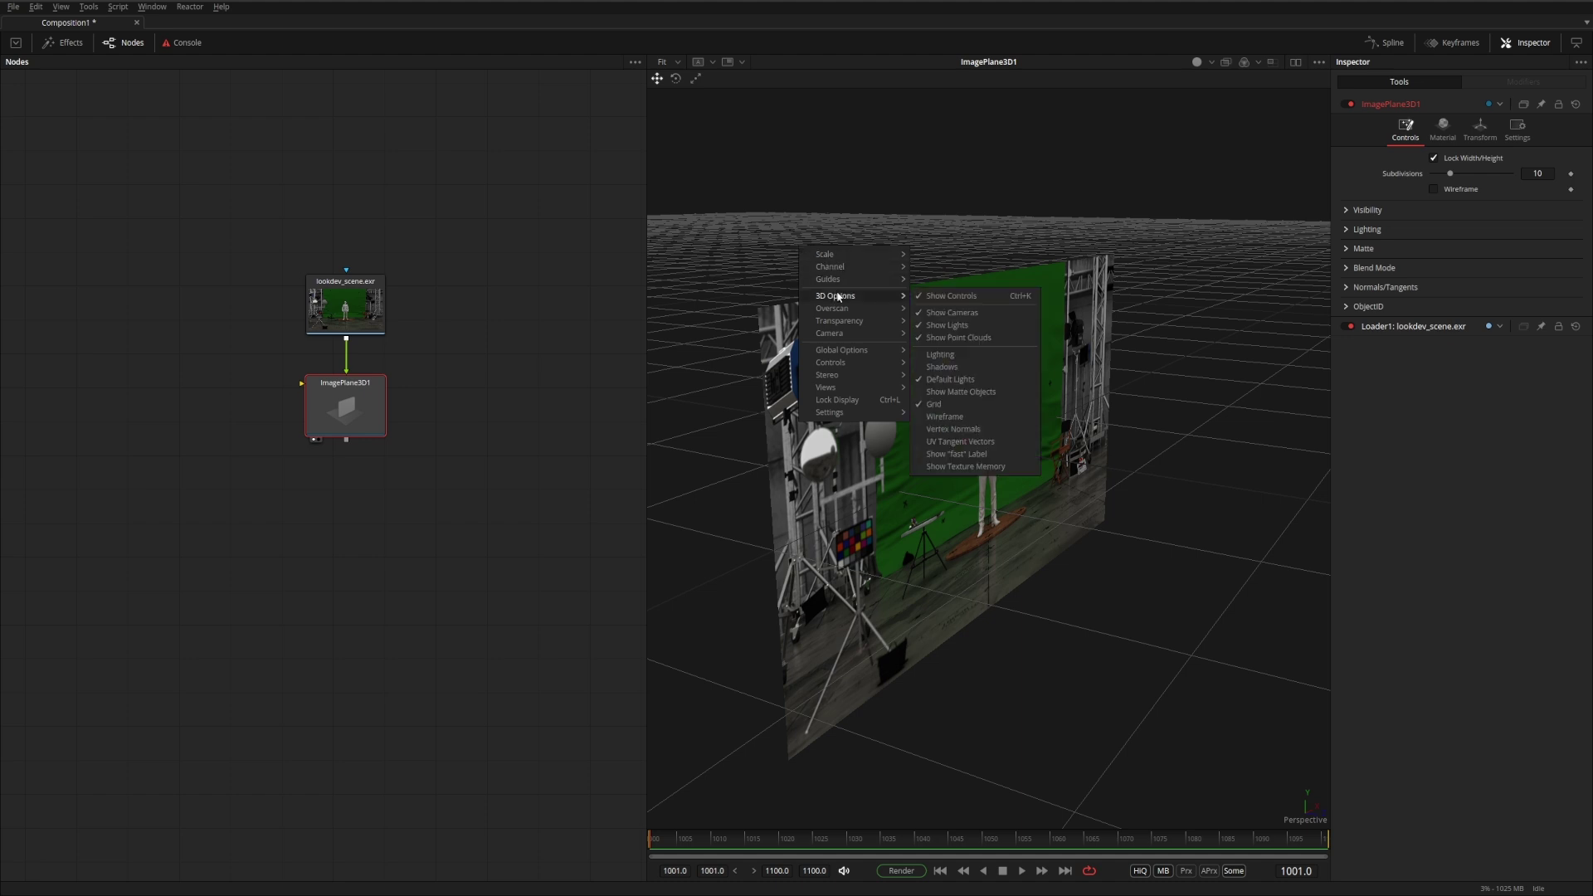
mouse_move(843, 350)
mouse_move(977, 357)
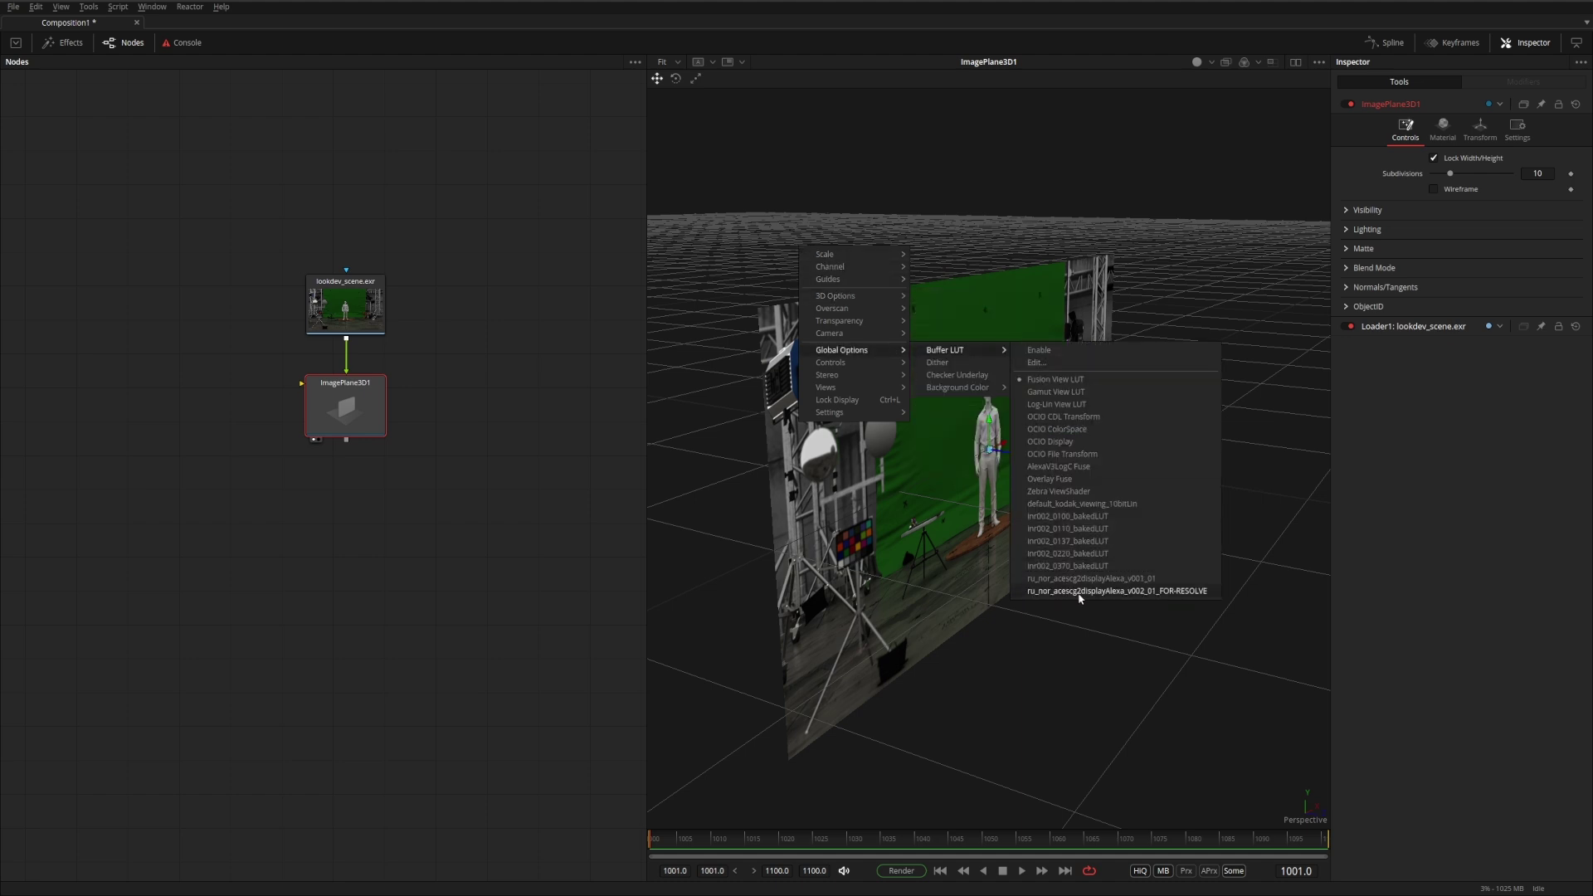
click(1051, 445)
- Edit the Buffer LUT and load config.ocio from the colormanagement folder as its OCIO config
right_click(795, 199)
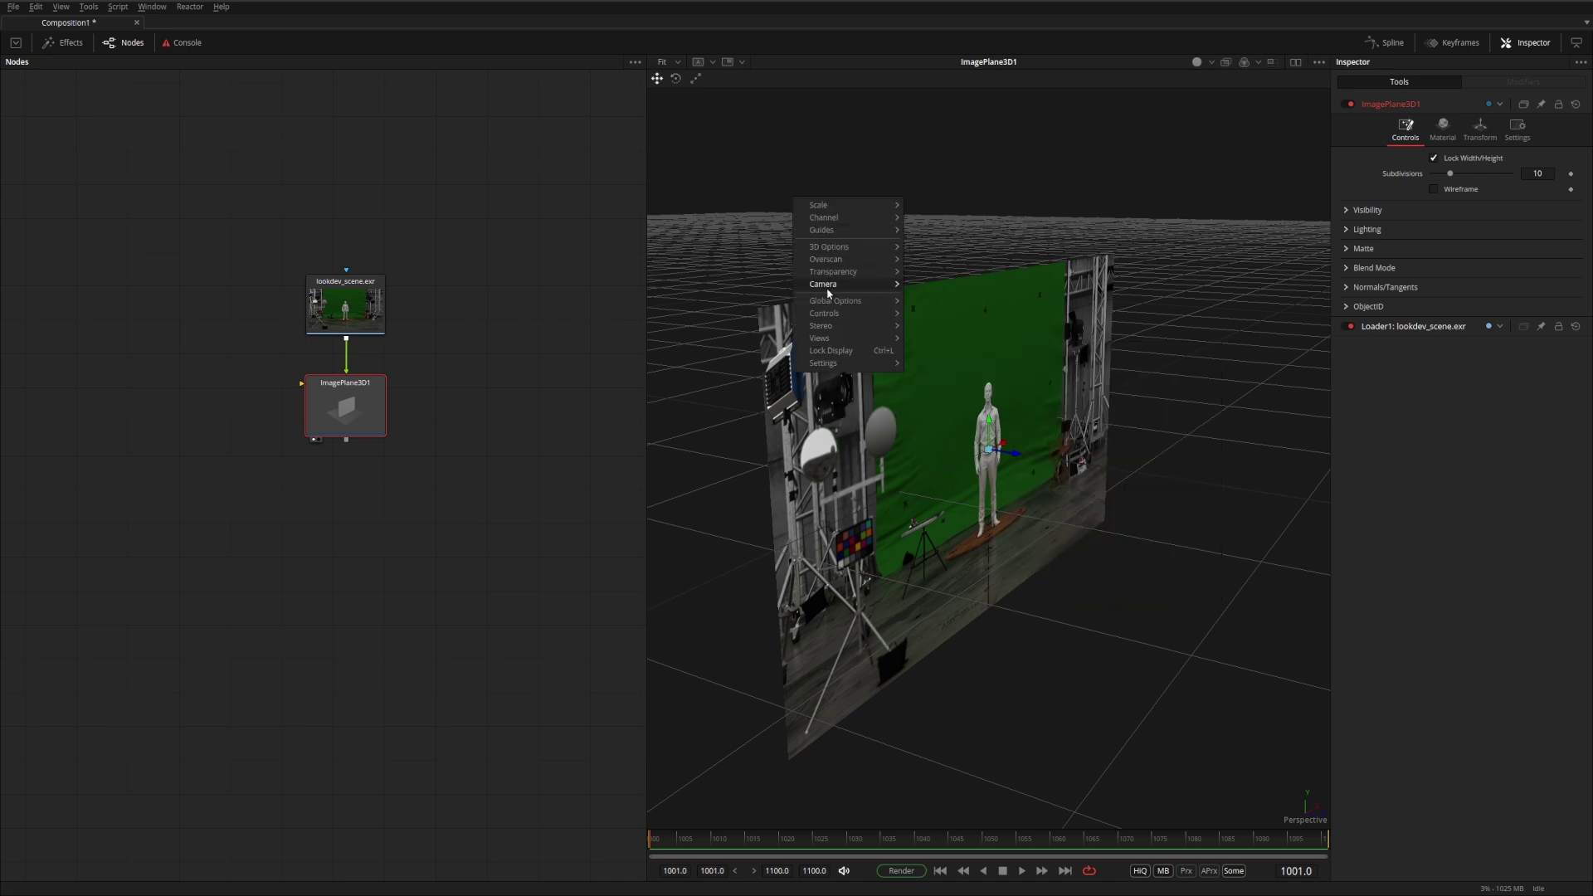
mouse_move(834, 301)
mouse_move(946, 301)
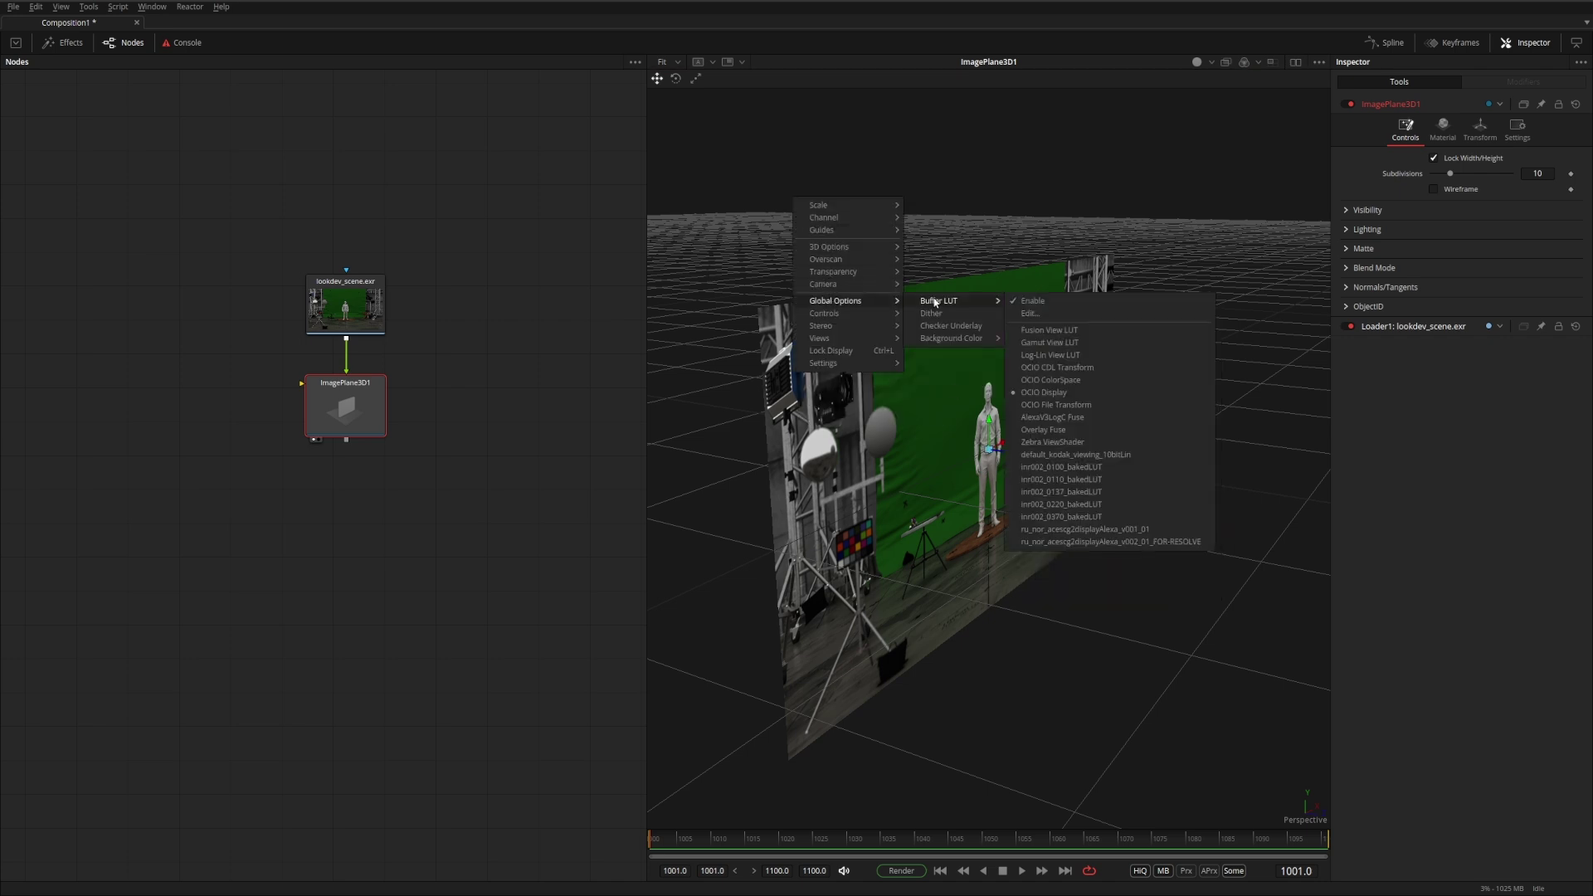
click(1058, 314)
click(986, 454)
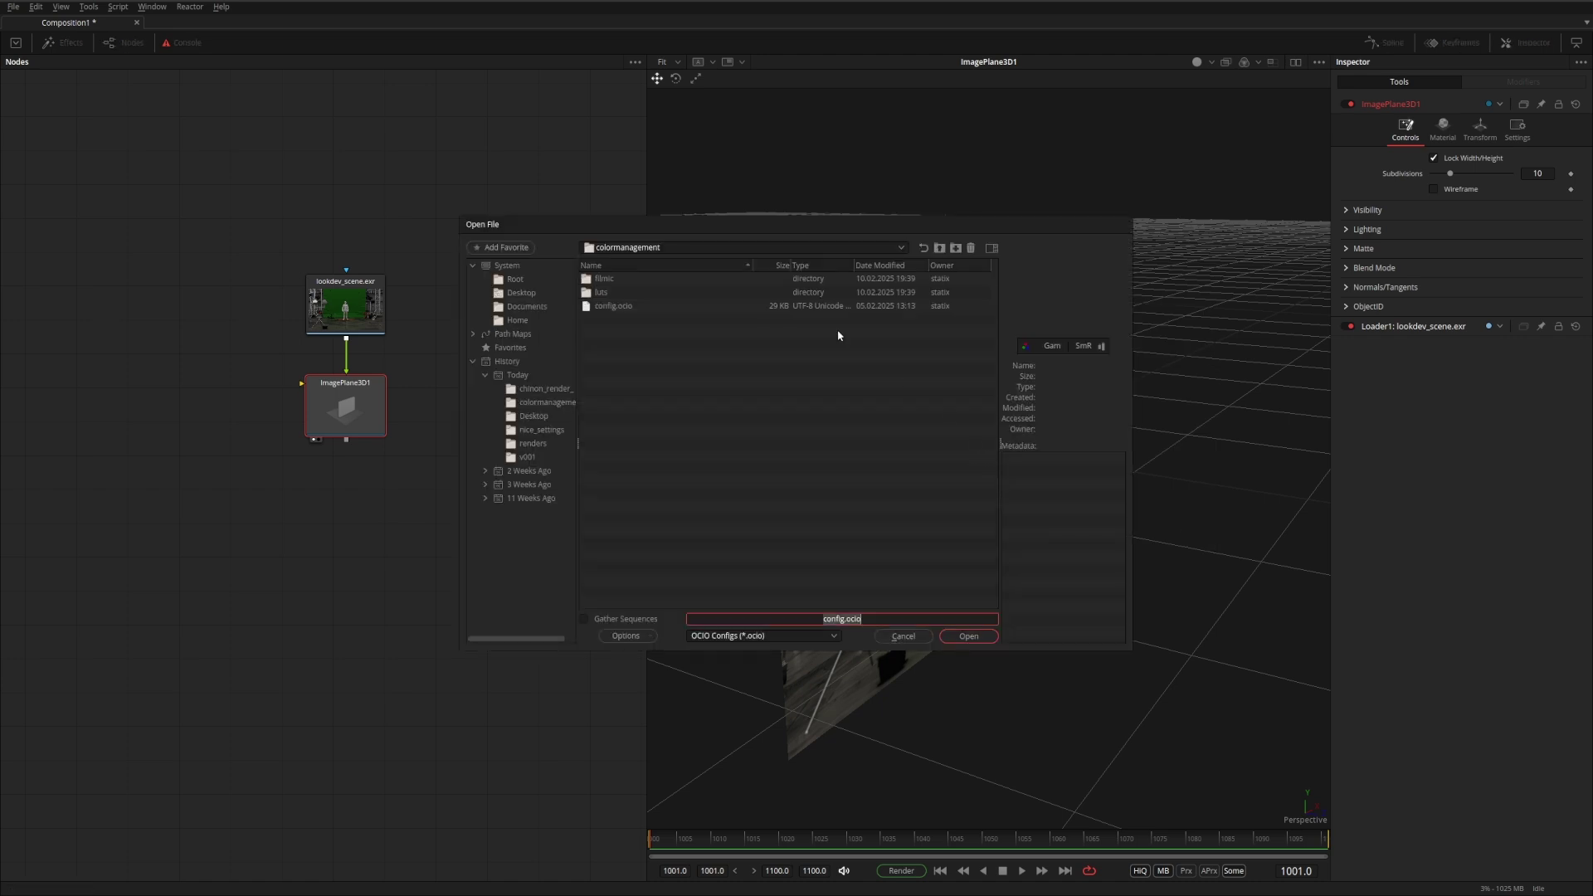
double_click(606, 307)
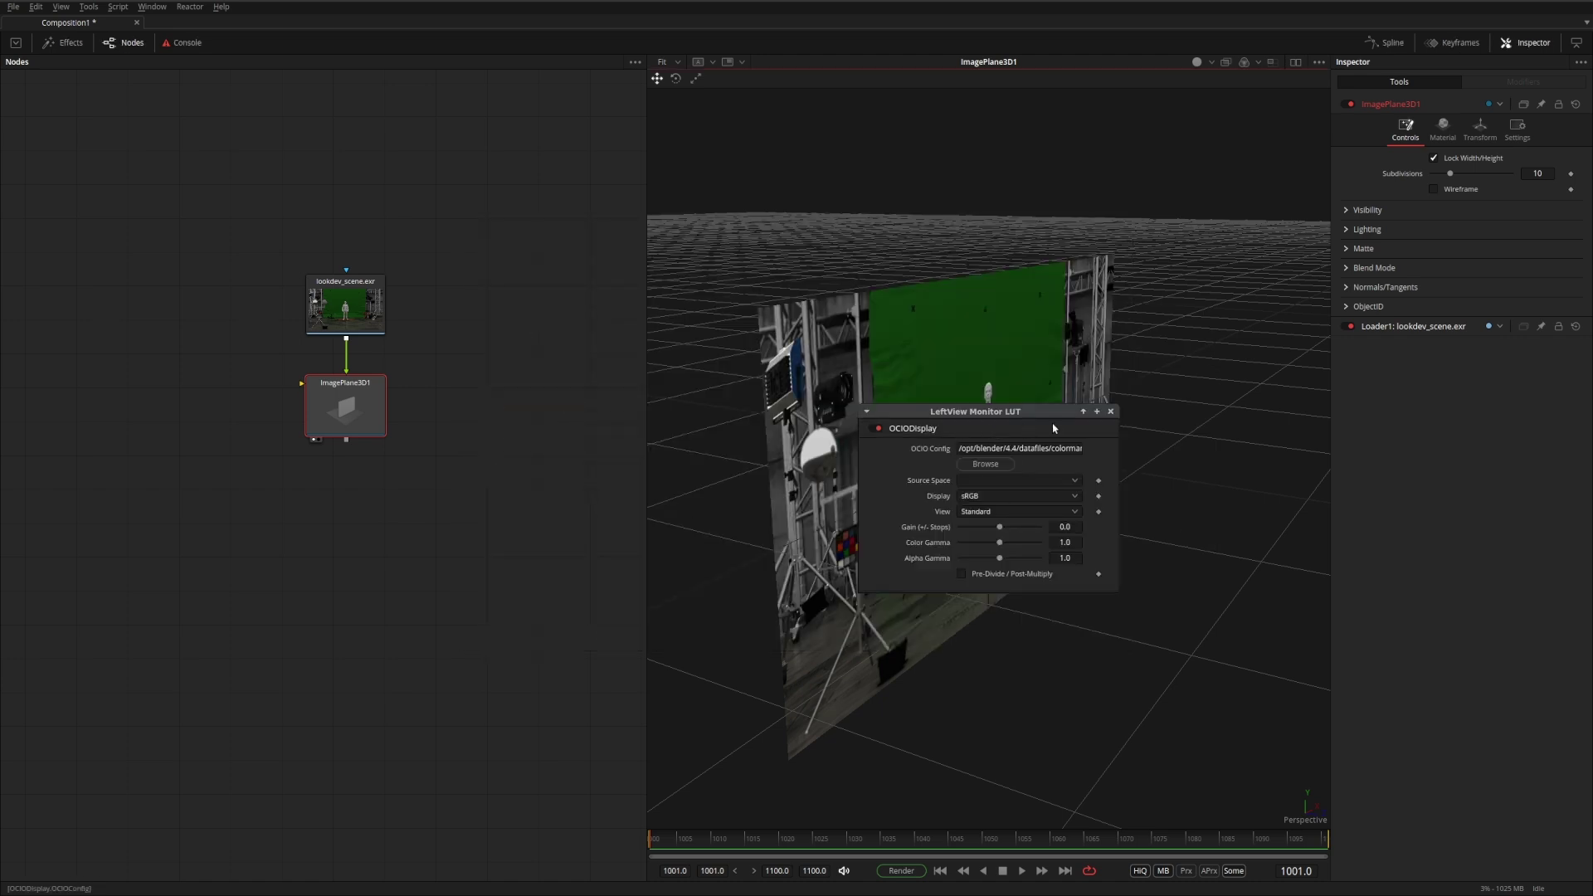
- Set the OCIO Display source space to Linear Rec.709 and its view to AgX, and close the LUT settings
click(985, 481)
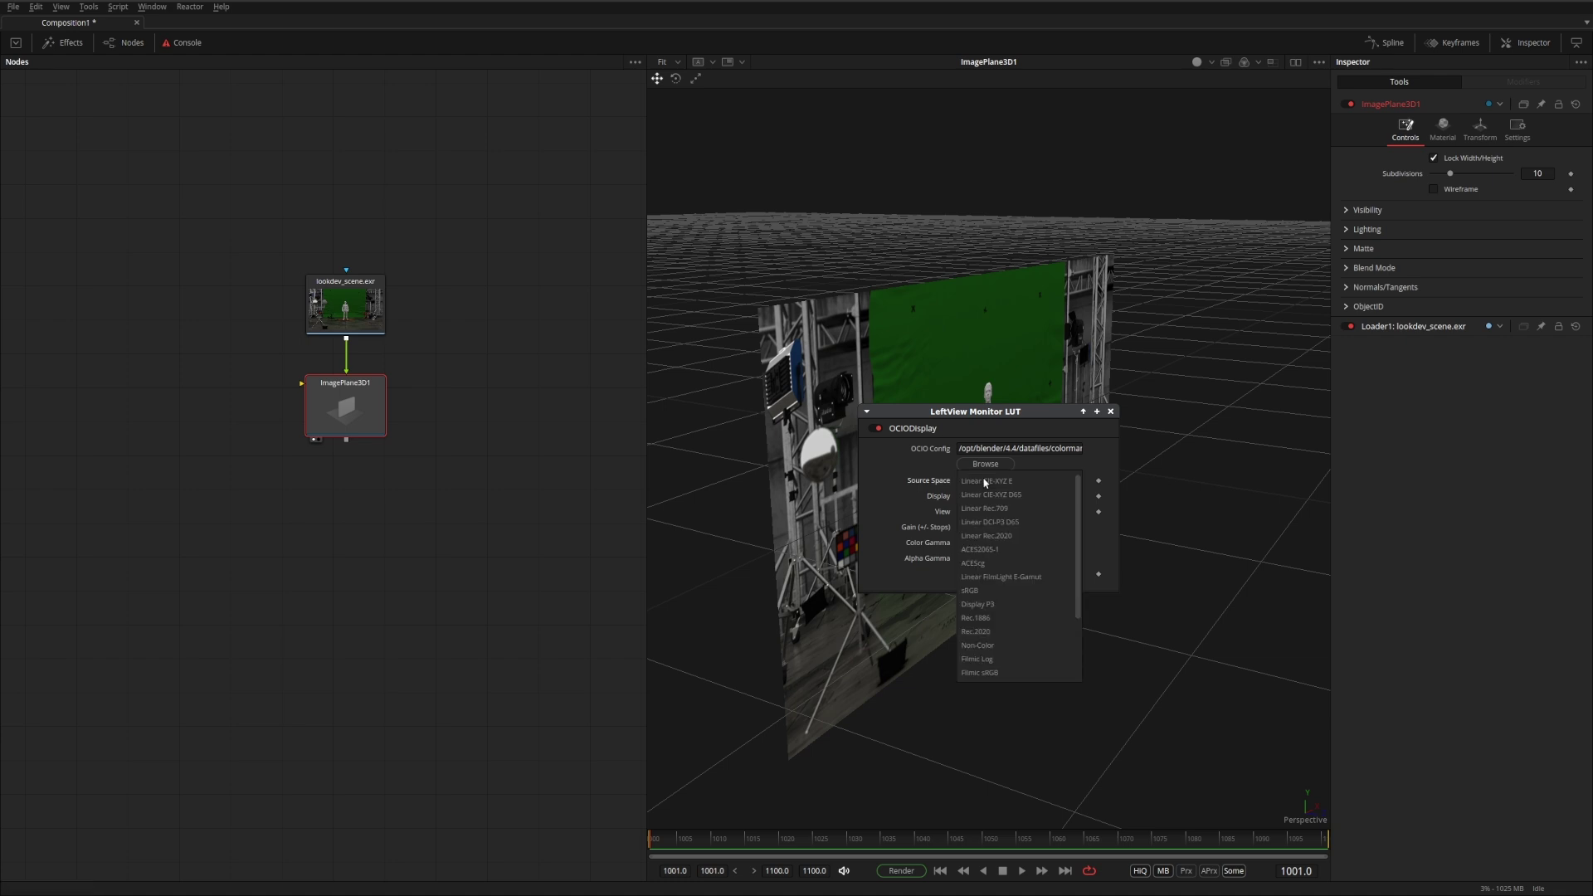
click(1013, 511)
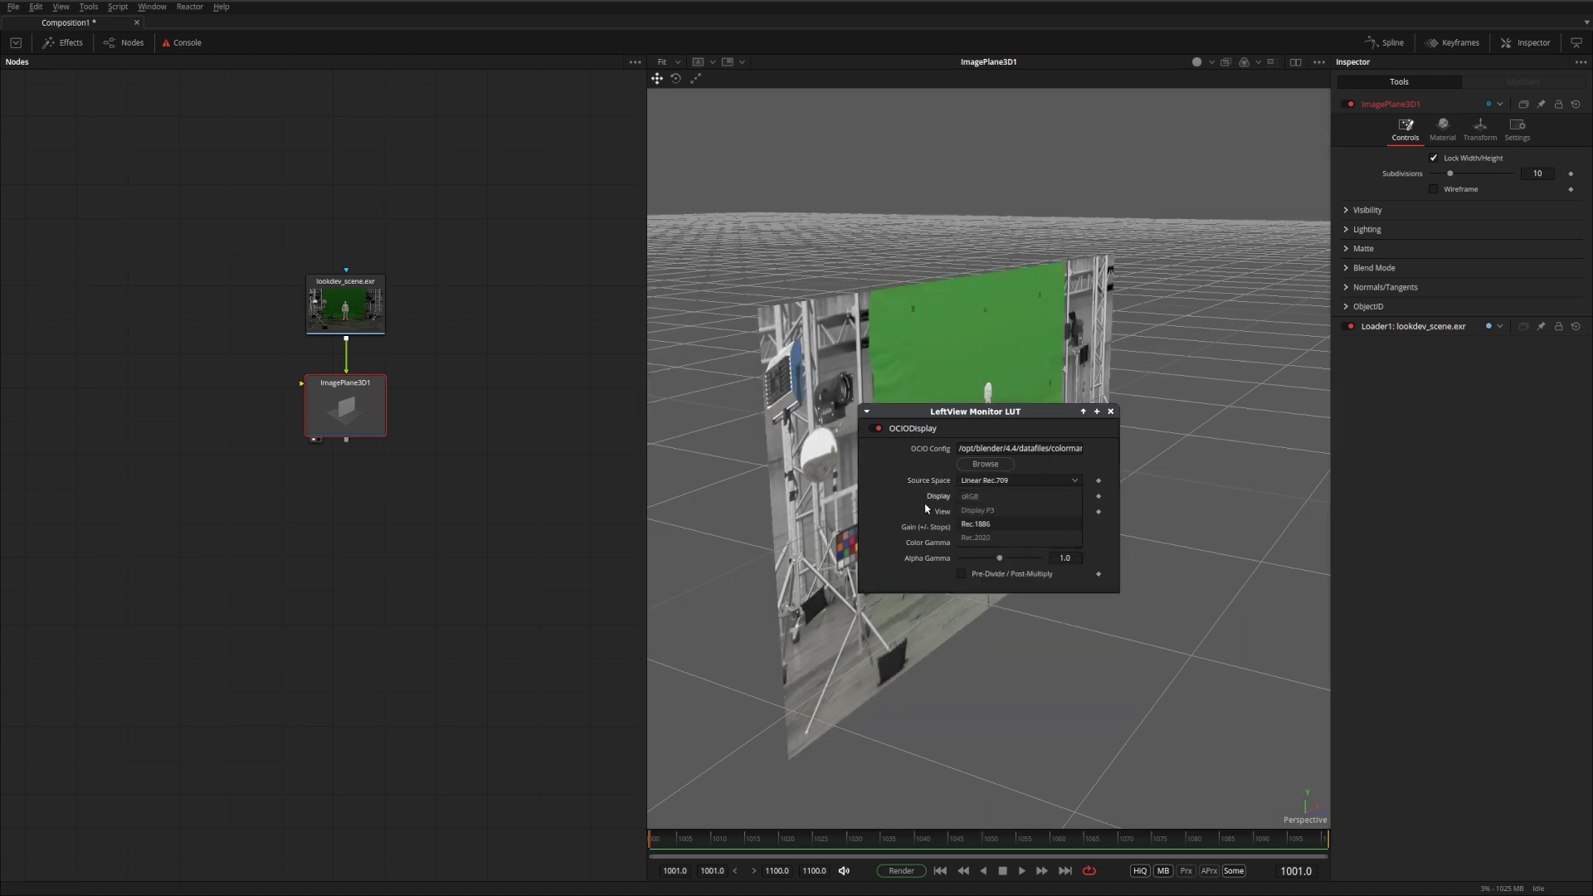
click(983, 512)
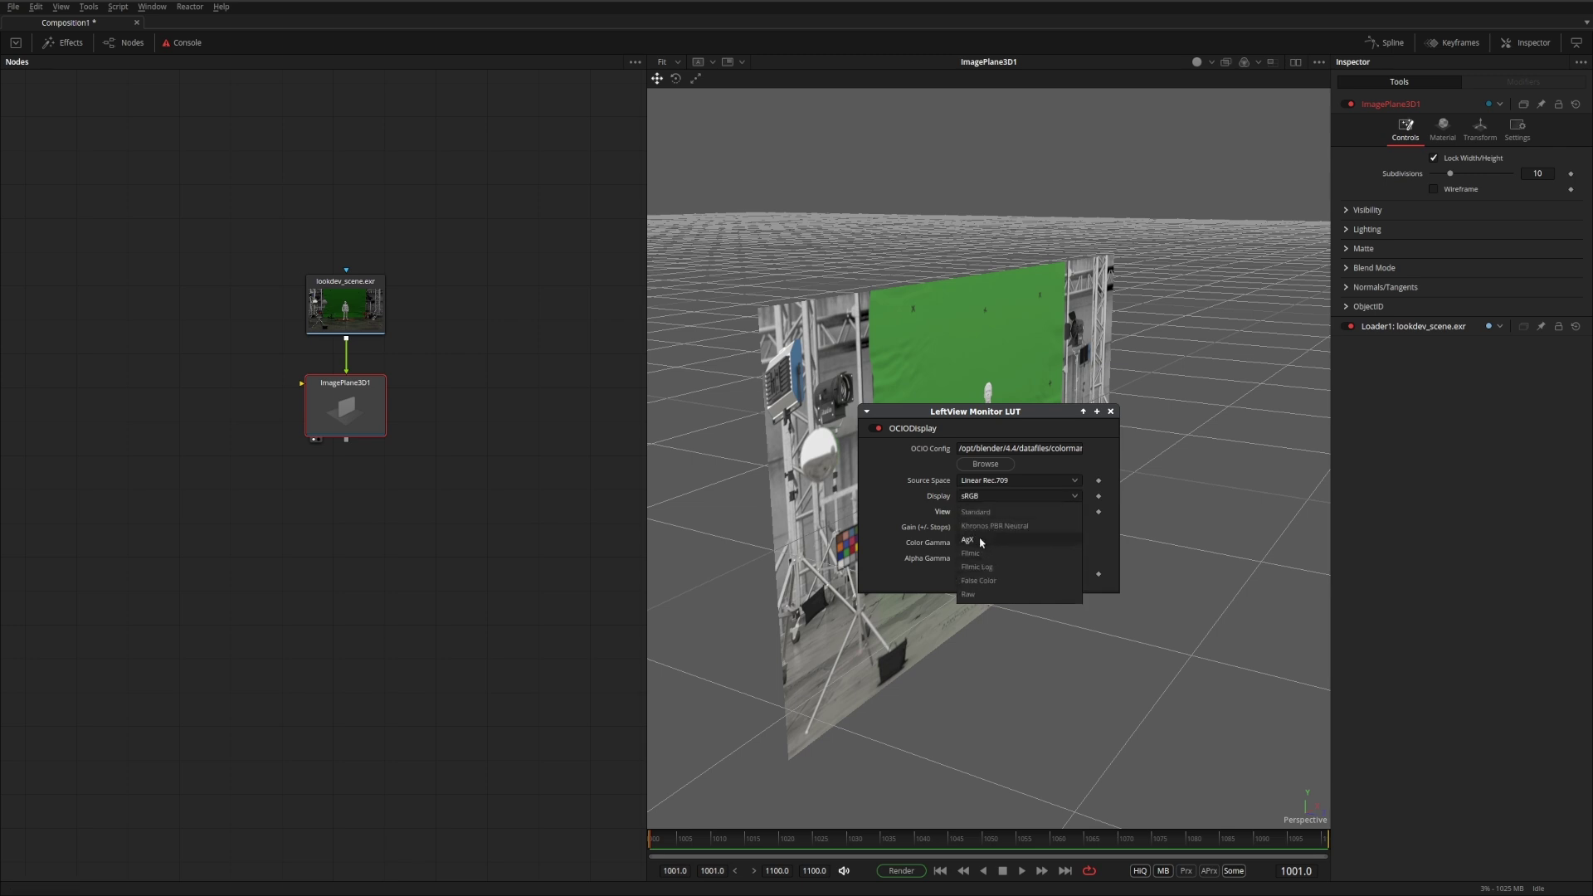
click(983, 541)
click(1112, 412)
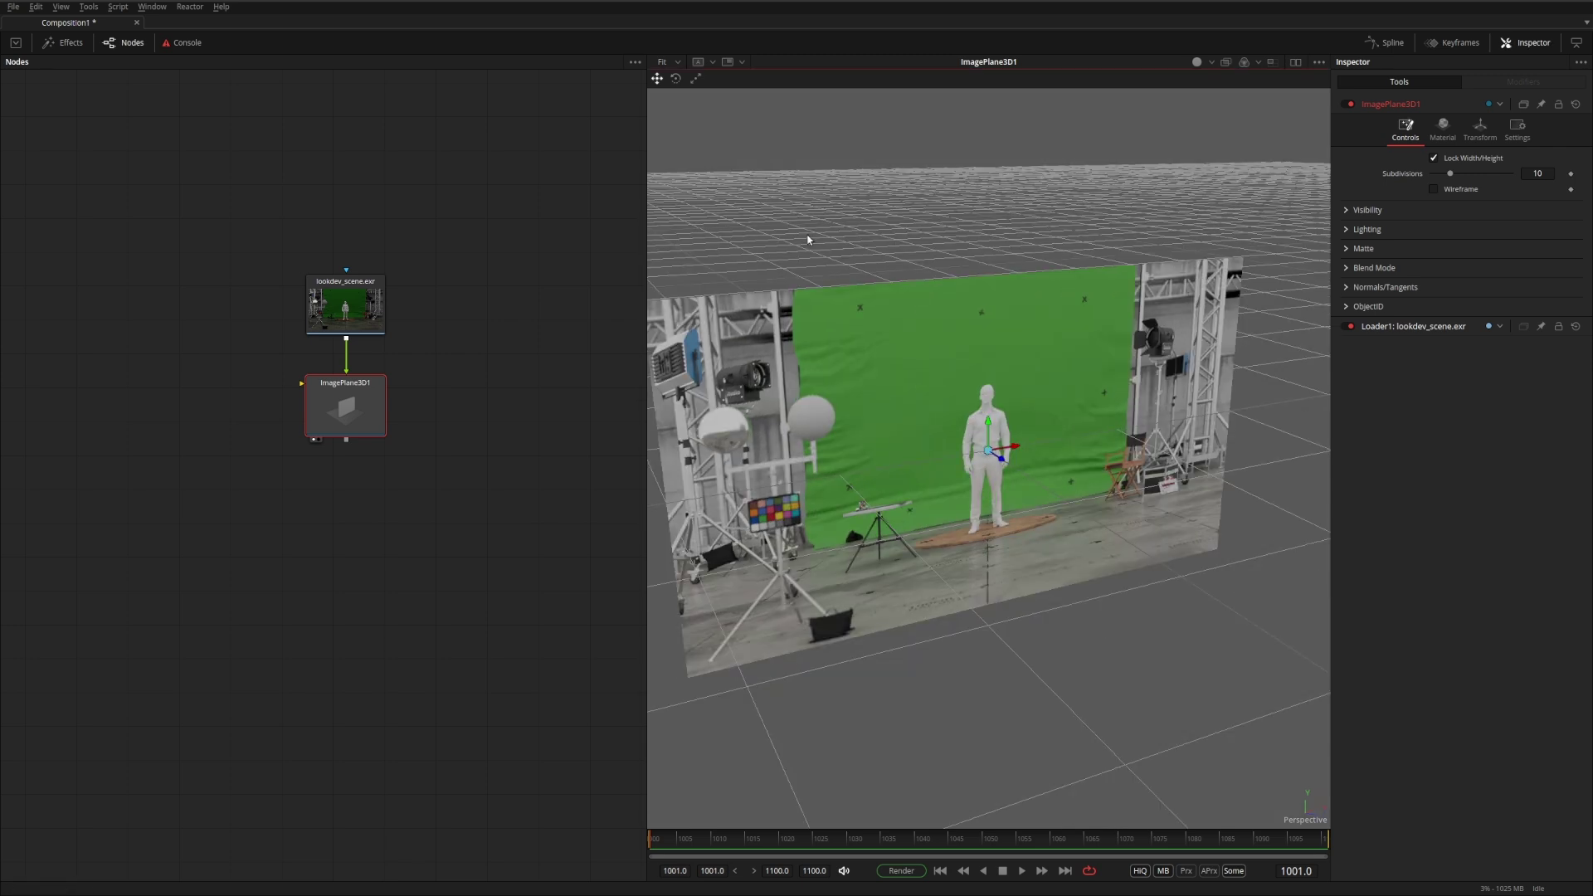
- Set the 3D viewer's global background color to Black
right_click(808, 240)
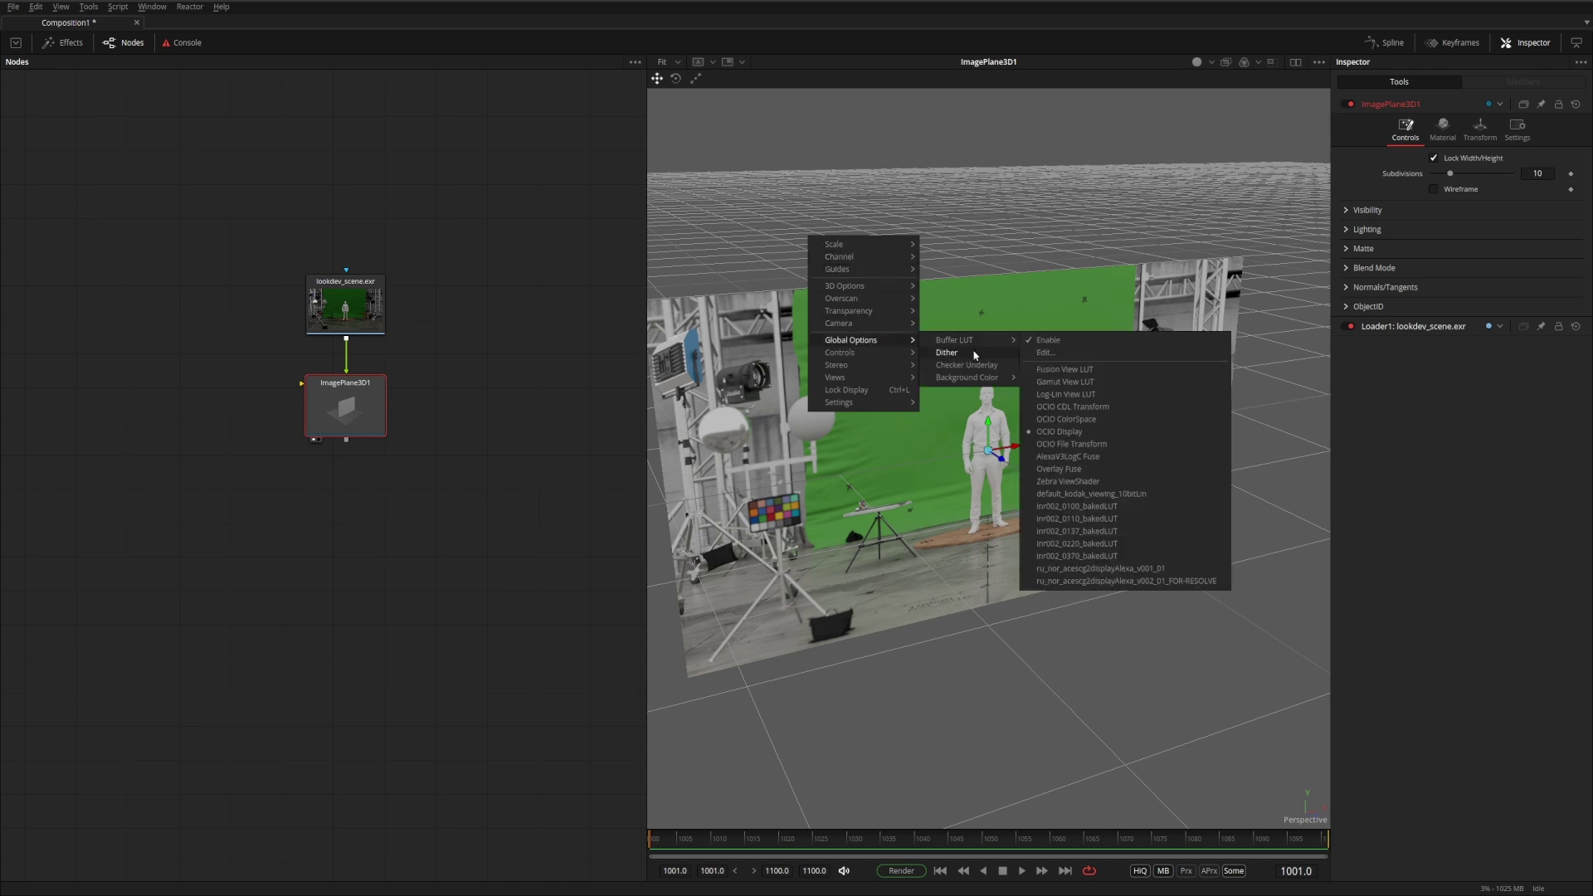
mouse_move(983, 379)
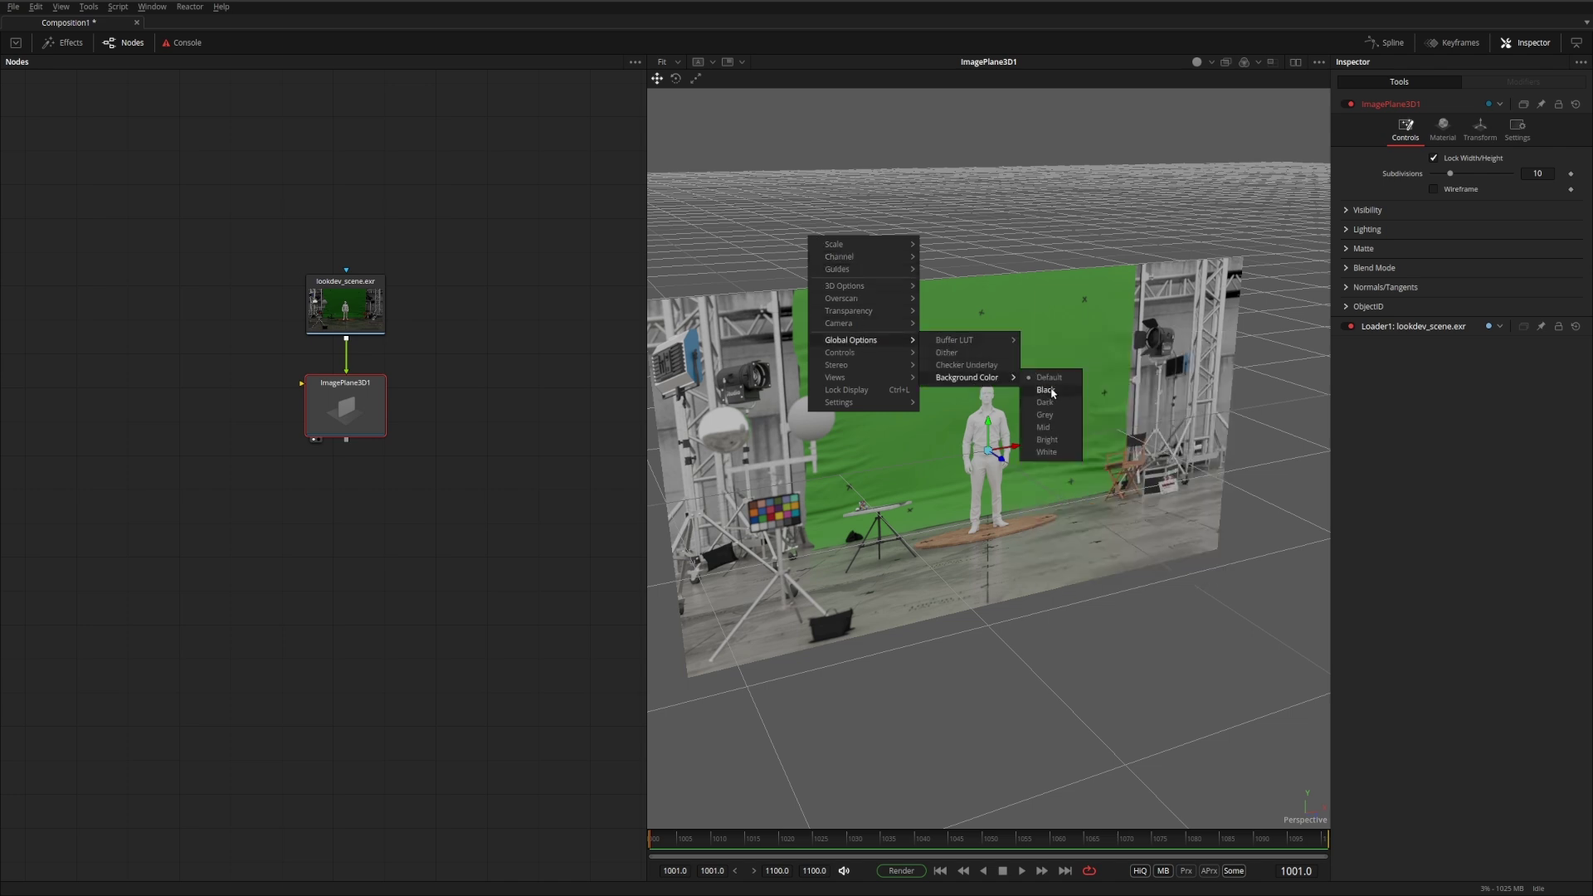
click(1053, 392)
drag(971, 204, 1016, 224)
- Show the lookdev_scene.exr loader with the 2D viewer's own LUT disabled, and compare it with the Image Plane 3D view
click(339, 293)
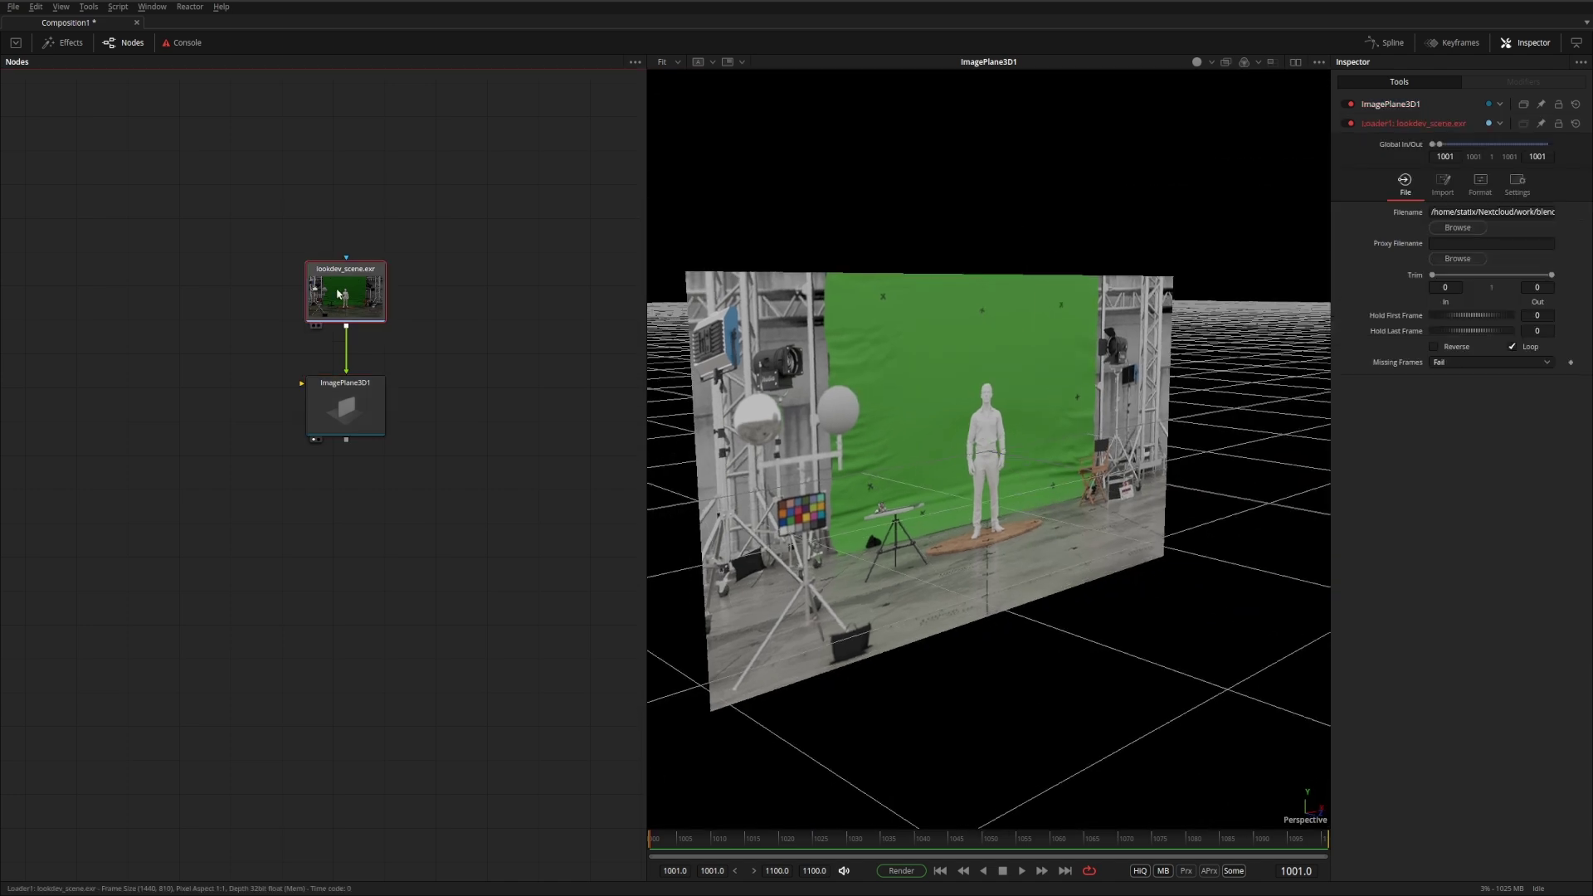
drag(339, 293, 912, 380)
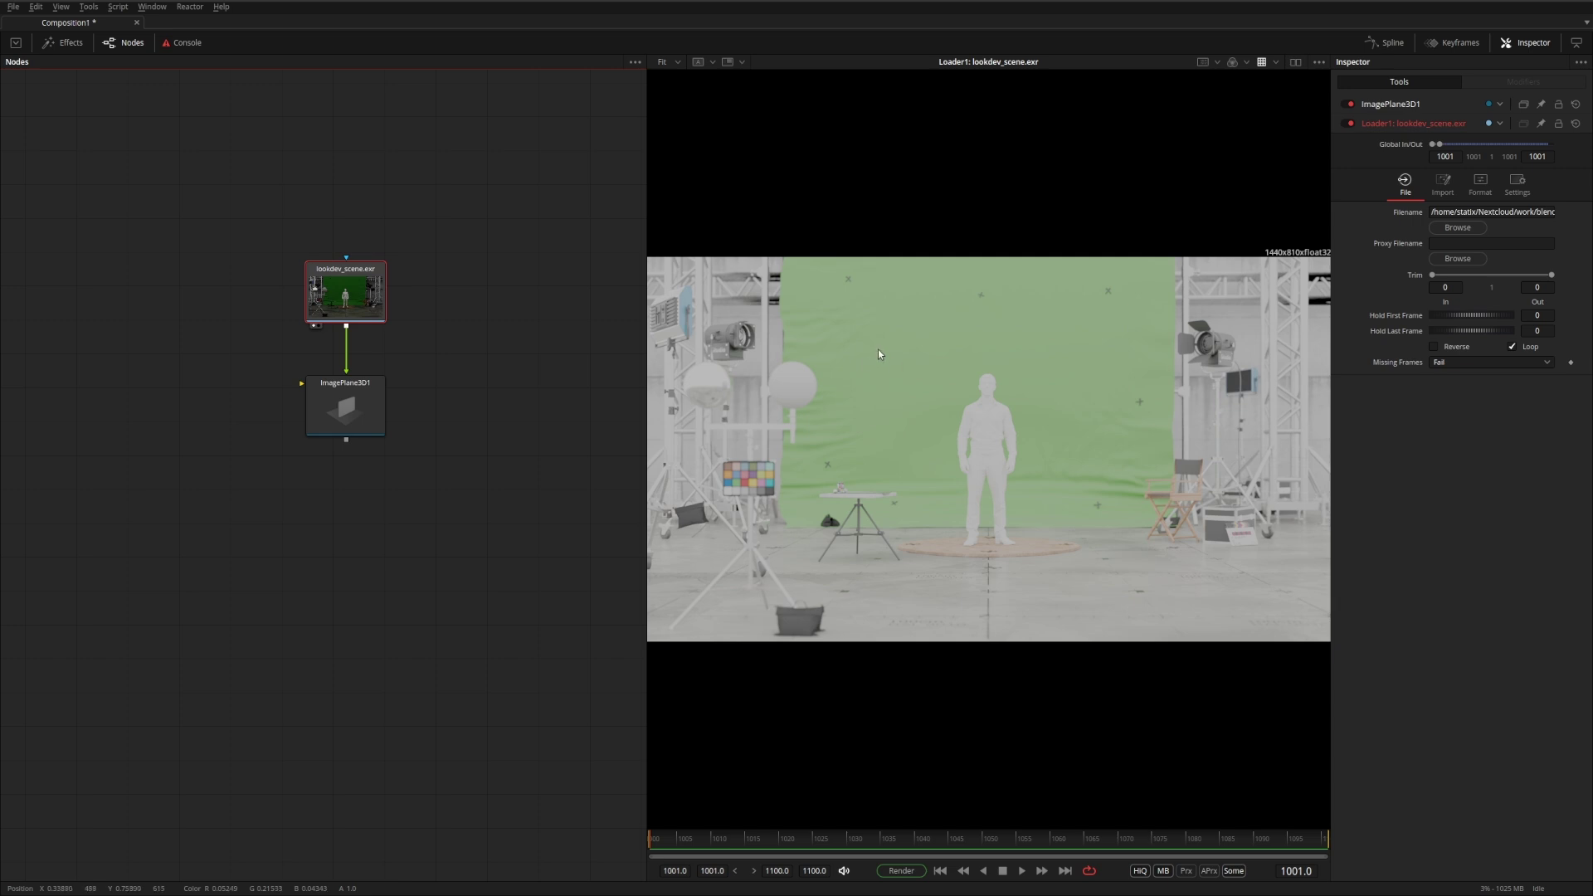
right_click(830, 325)
mouse_move(900, 434)
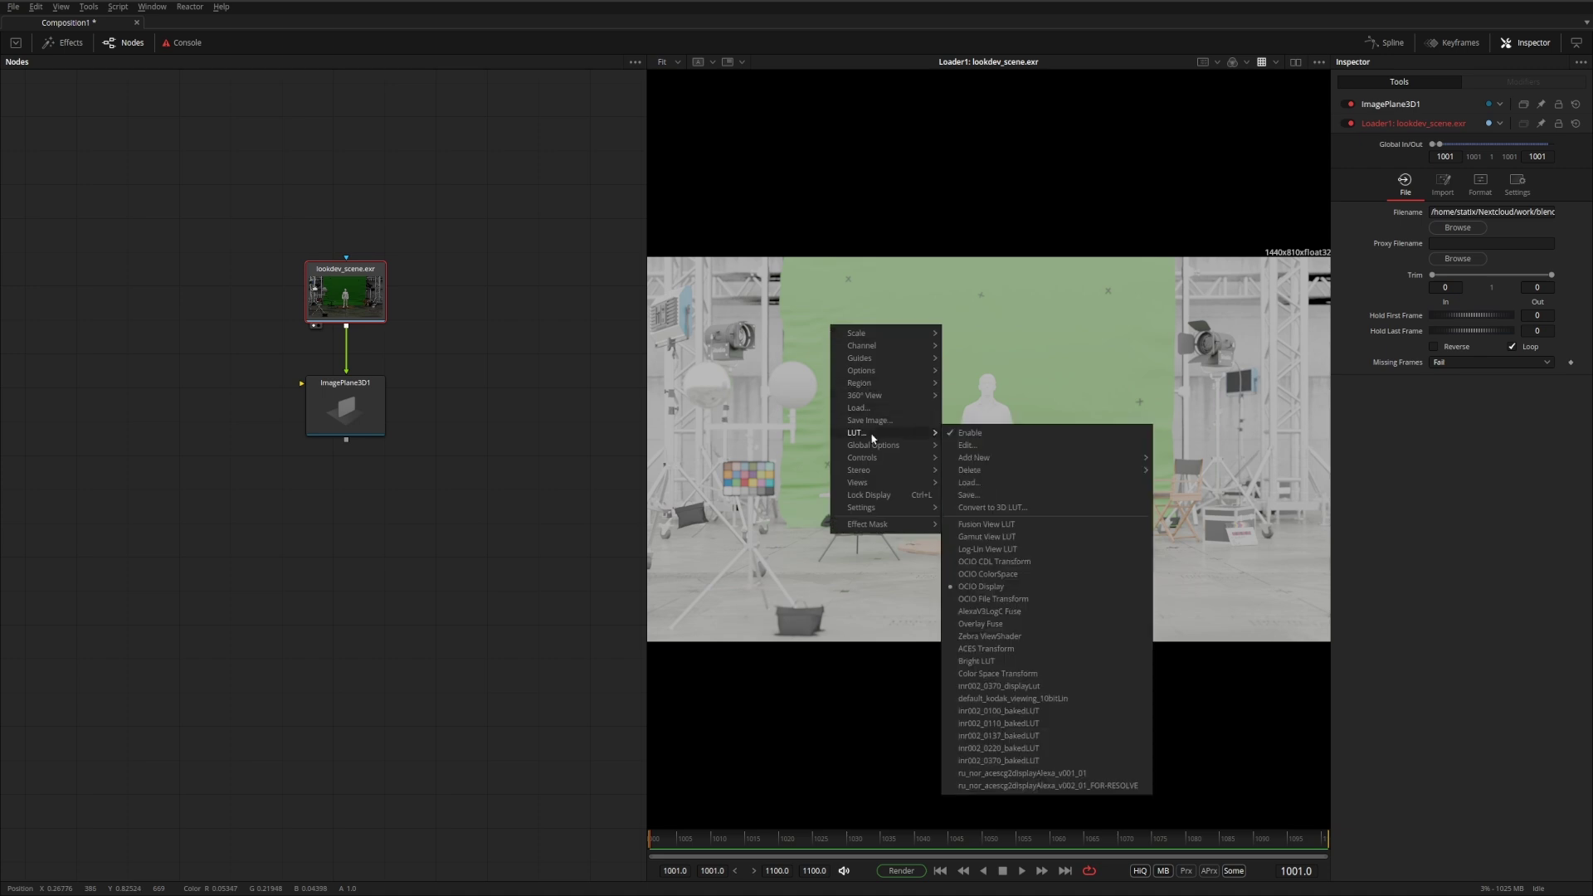
click(1000, 433)
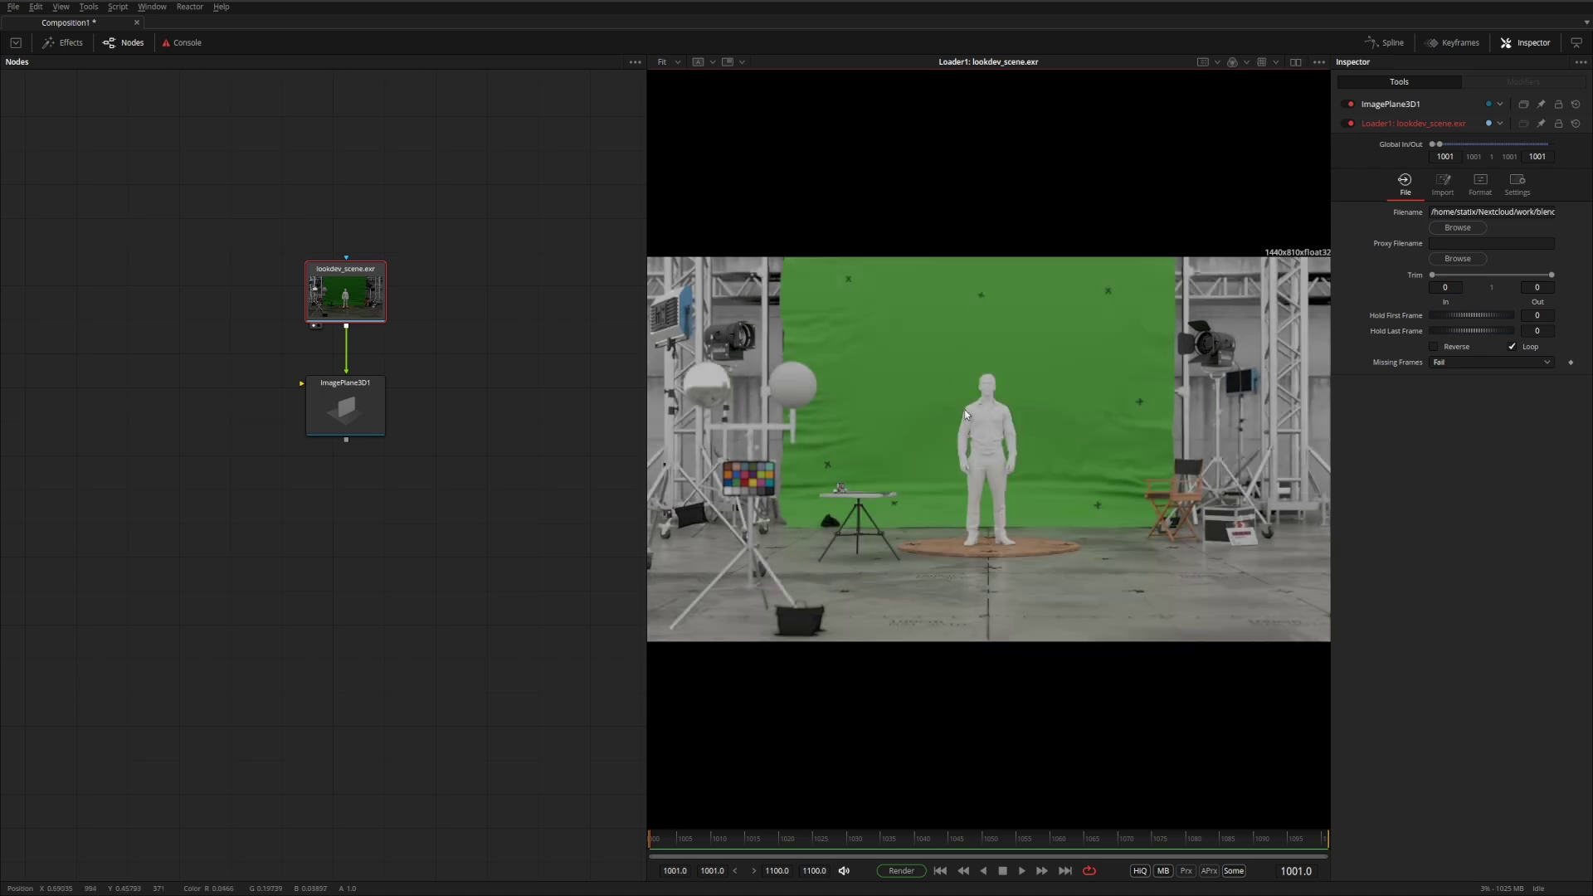
click(314, 439)
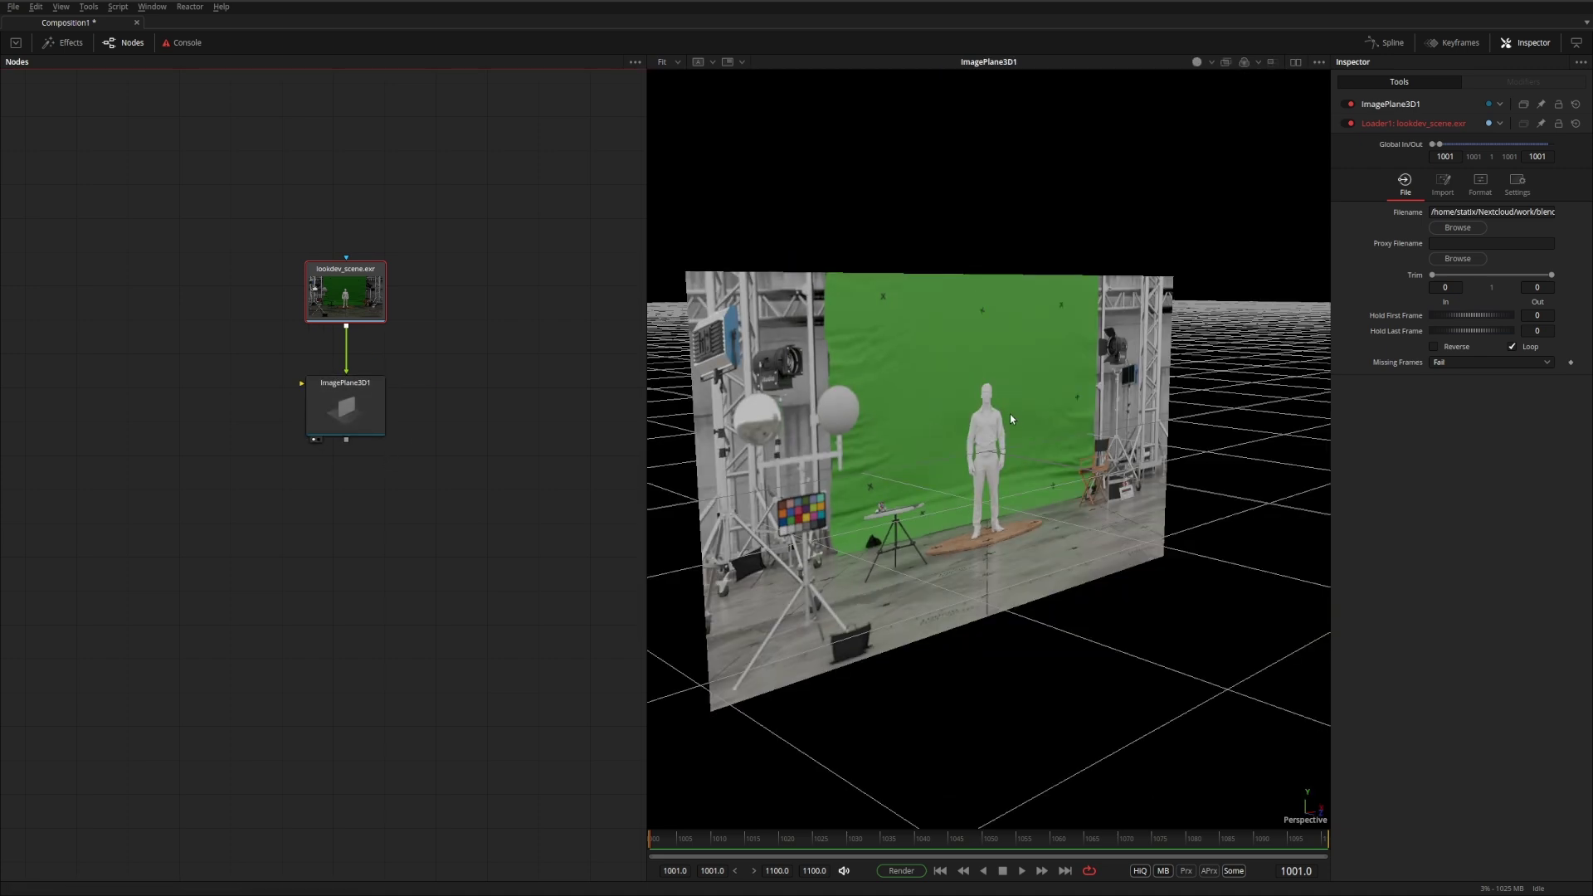
drag(347, 307, 1021, 433)
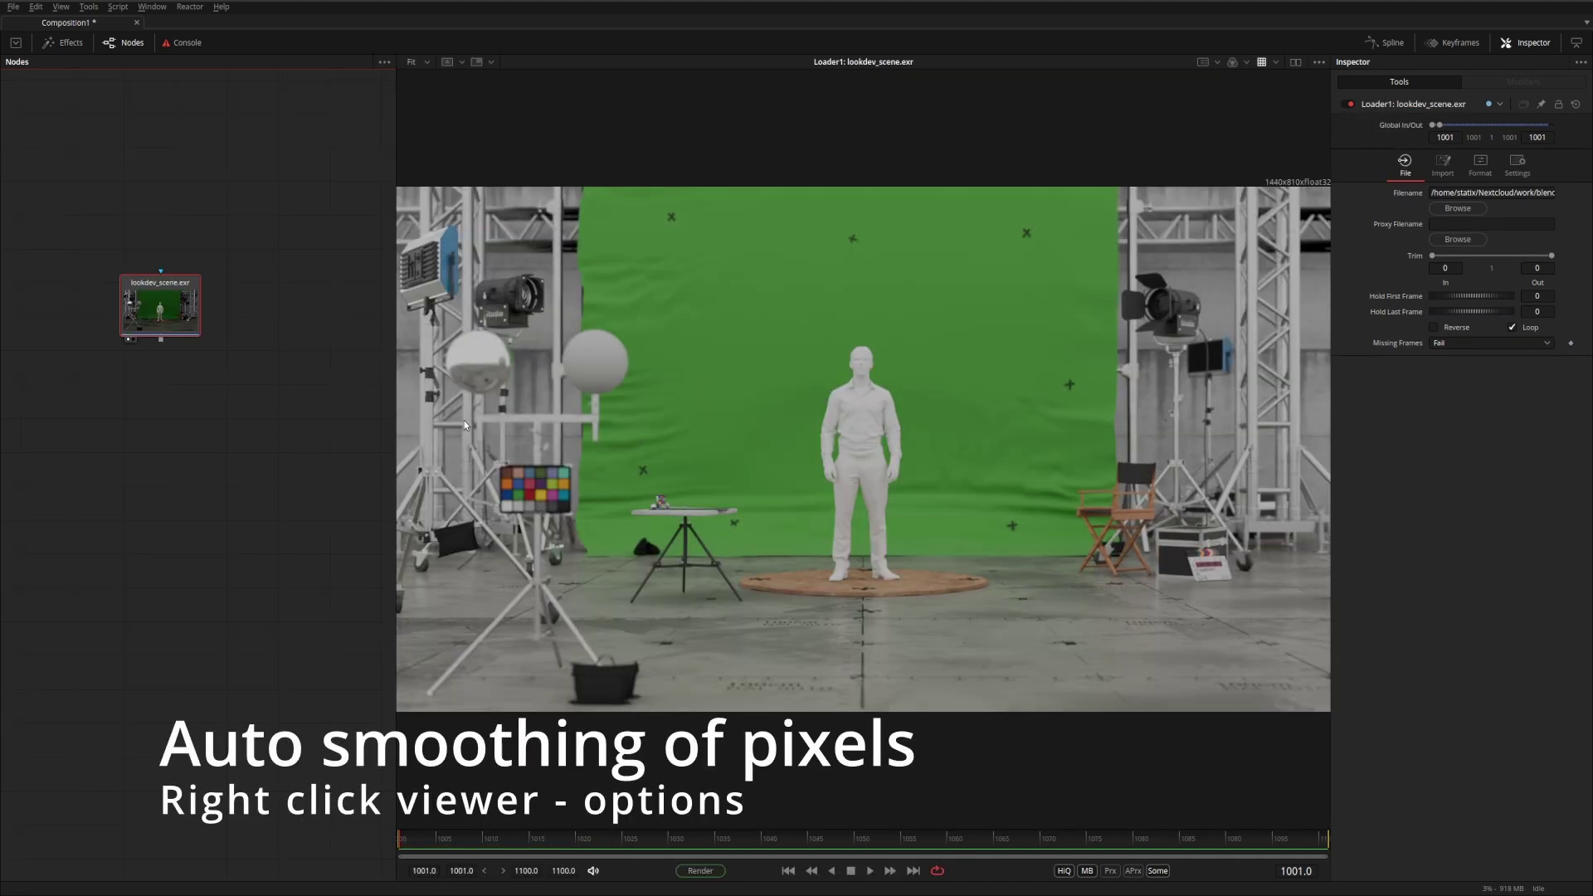
- Turn off Smooth Resize for the viewer and inspect the studio light's pixels up close
scroll(654, 375, up, 3)
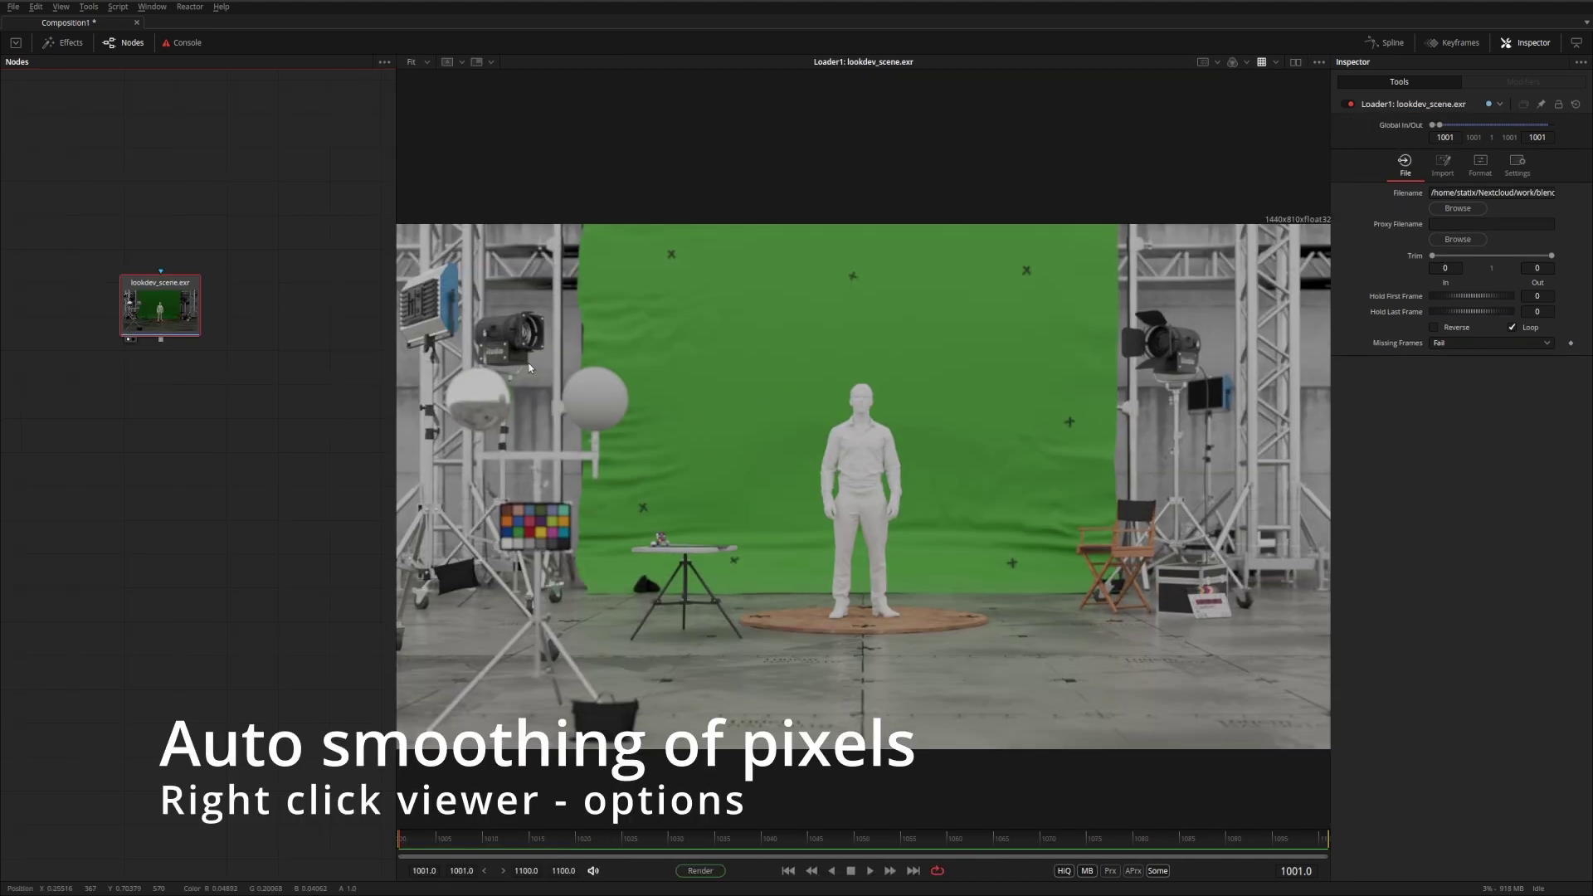
scroll(654, 378, up, 10)
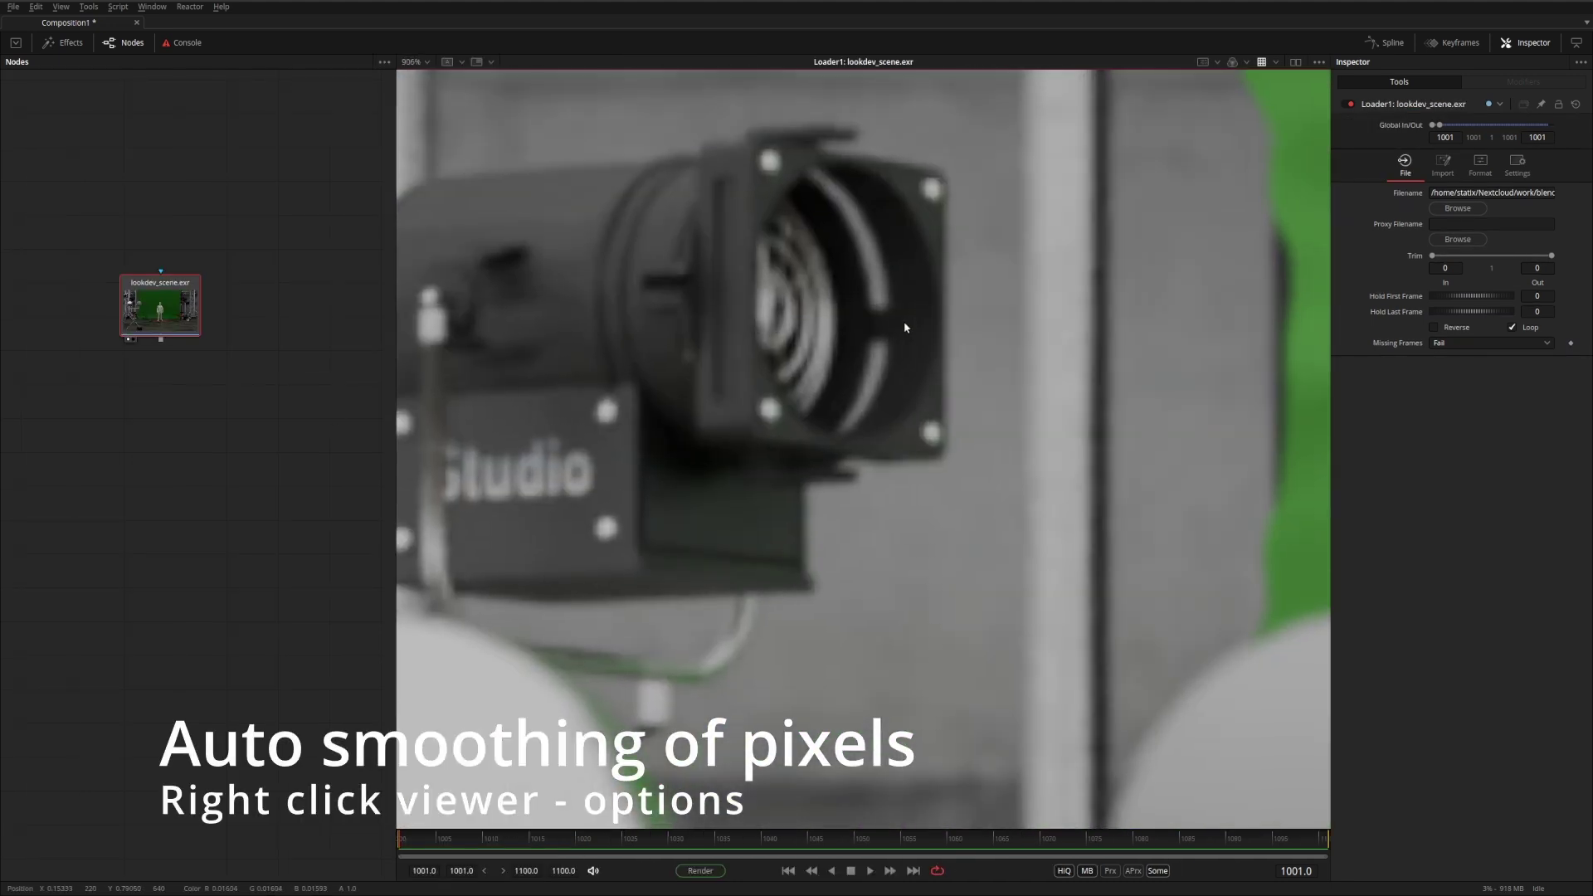
drag(674, 237, 707, 269)
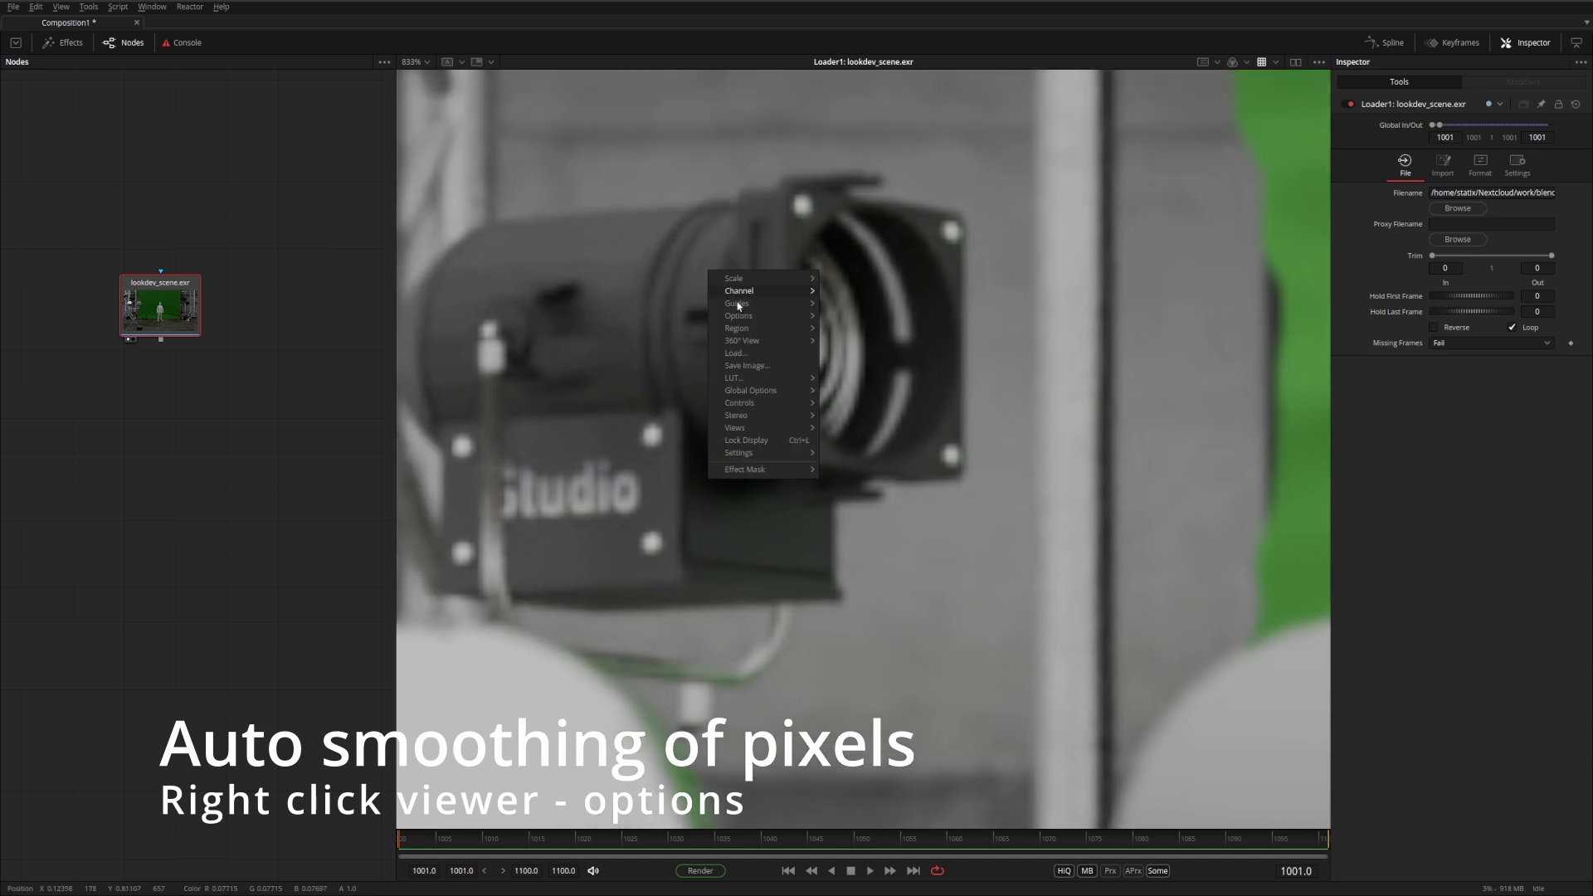
mouse_move(759, 324)
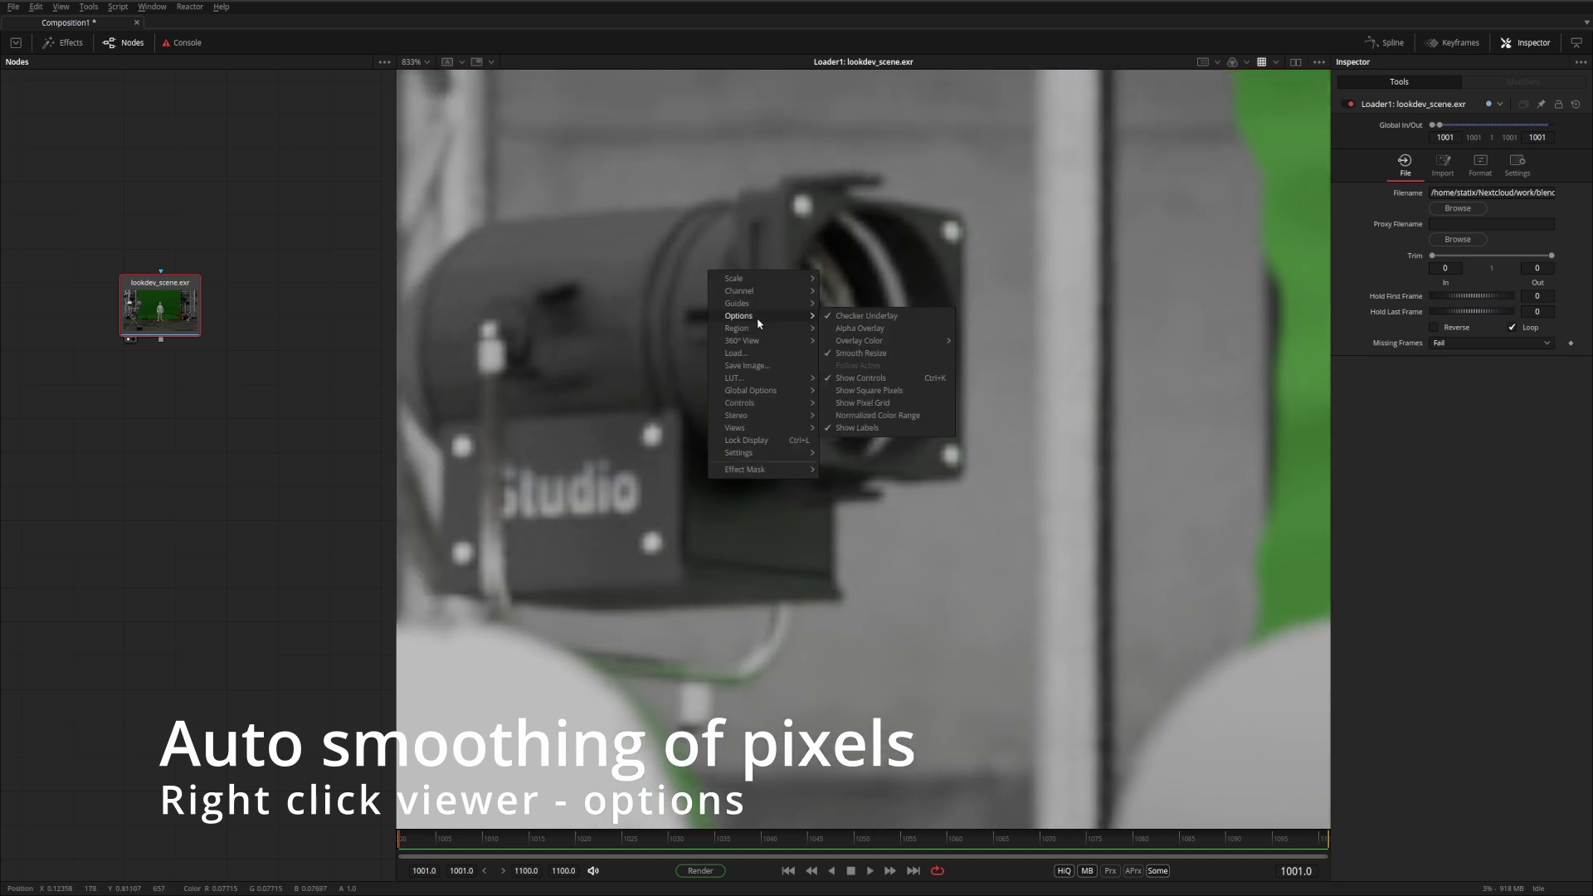
click(861, 353)
scroll(814, 346, up, 3)
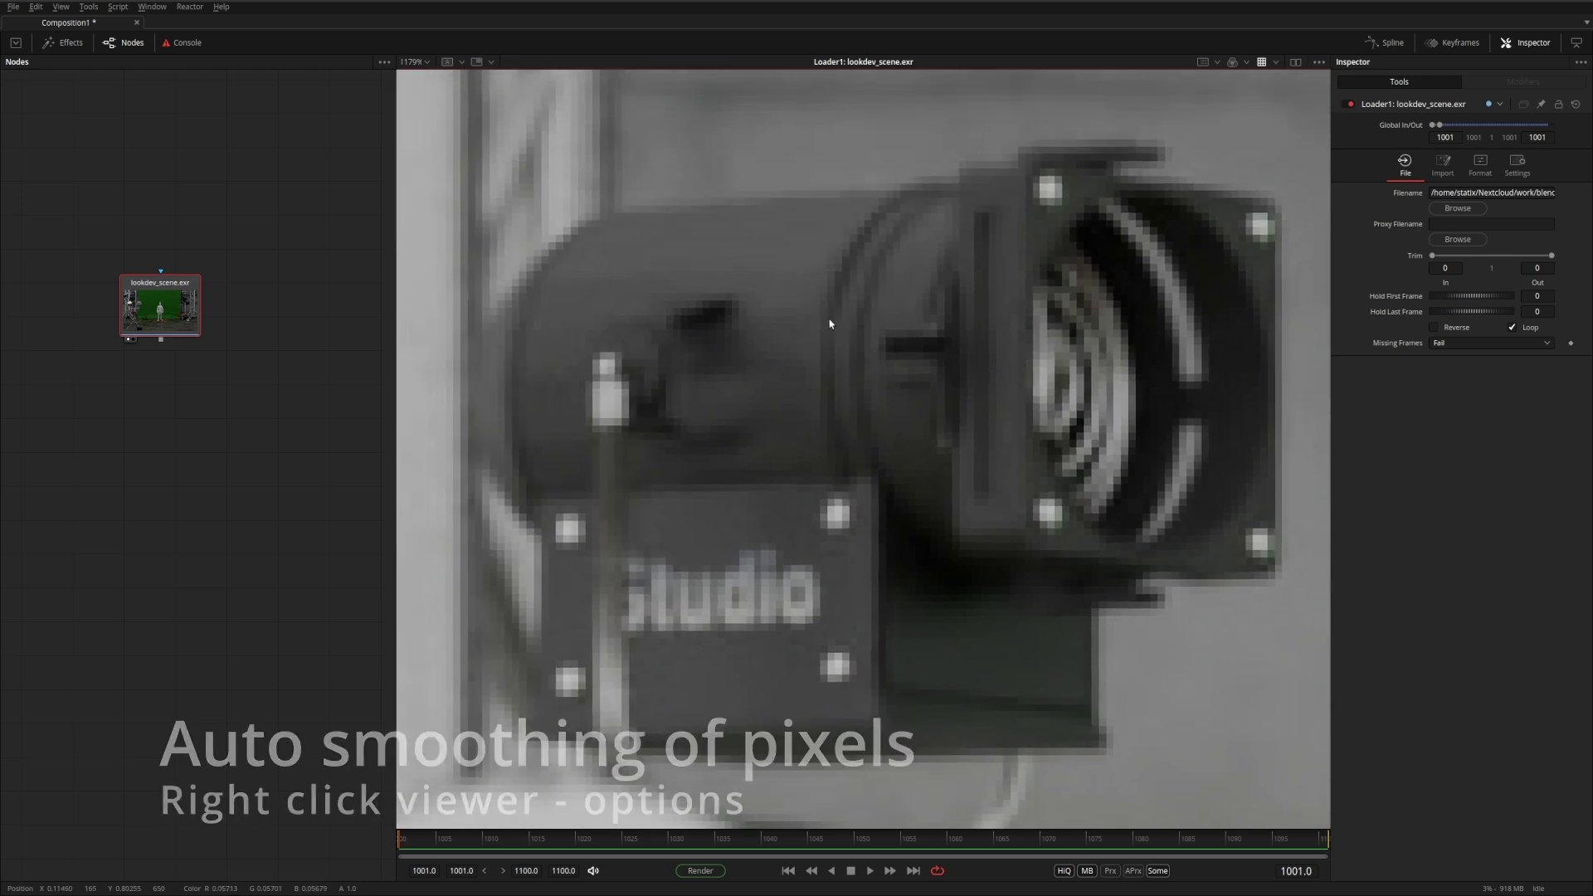
- Enable Show Pixel Grid in the viewer and place a polygon mask point over the studio light
click(232, 322)
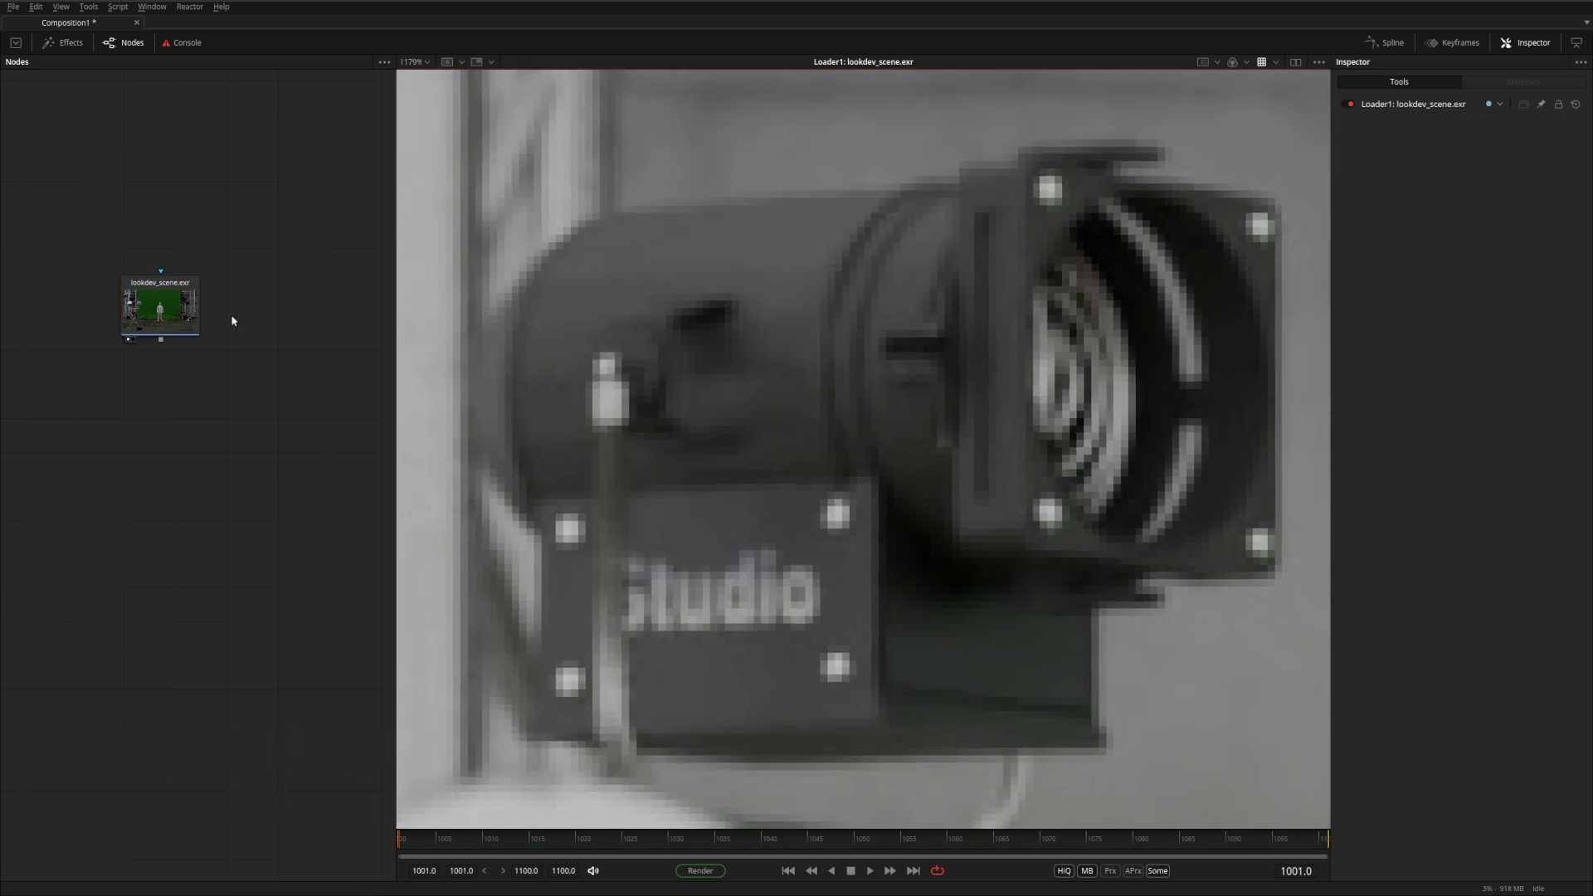
right_click(684, 299)
mouse_move(743, 346)
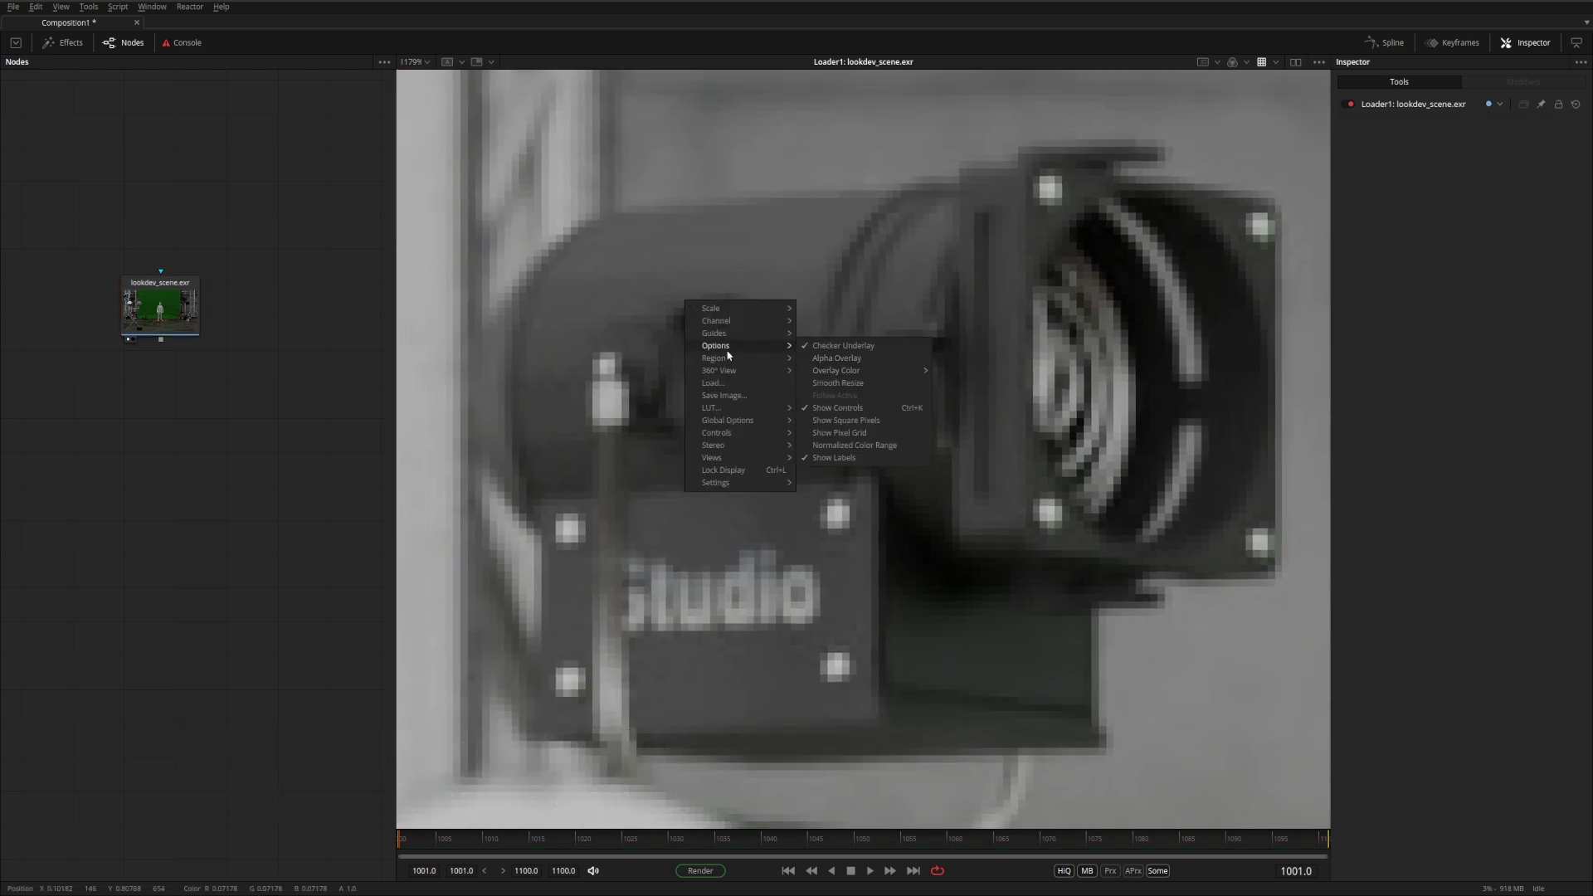
click(853, 433)
scroll(871, 332, up, 5)
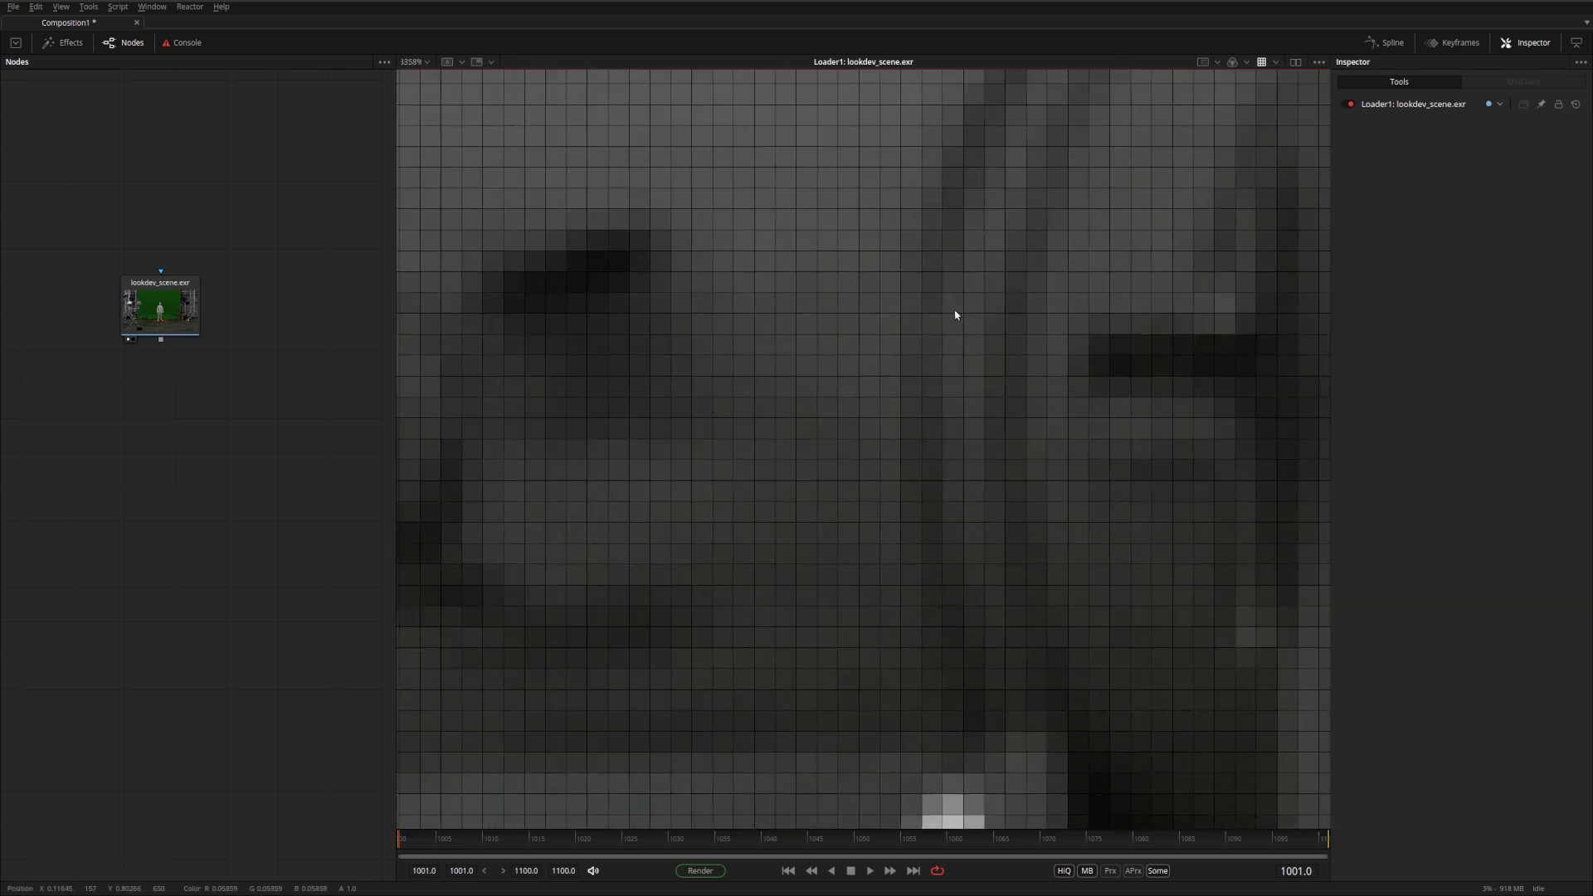
scroll(955, 315, down, 8)
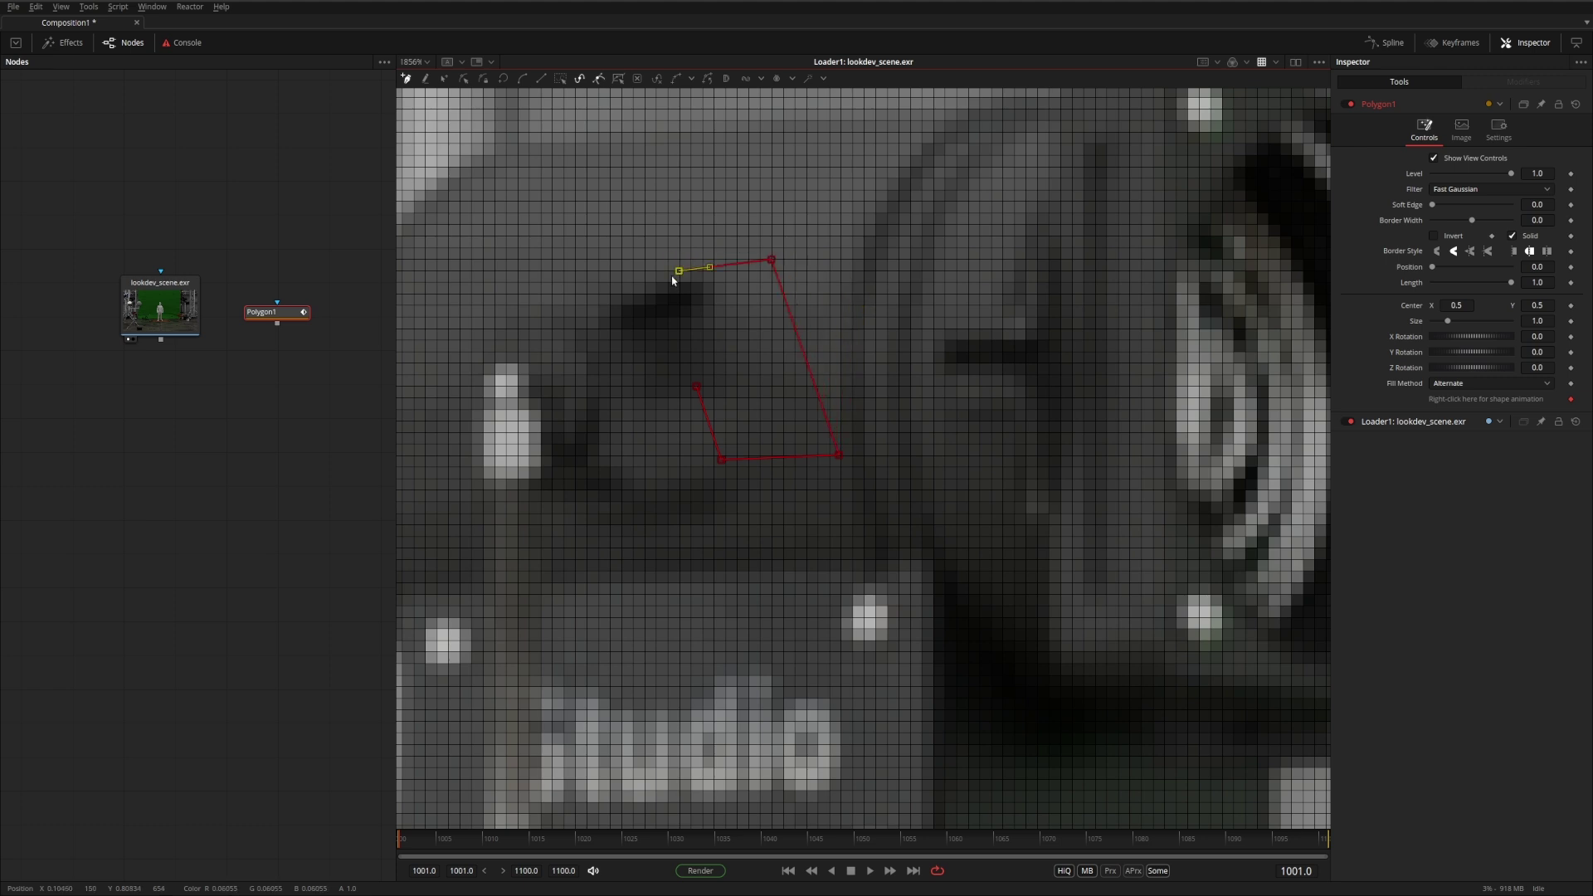
click(621, 271)
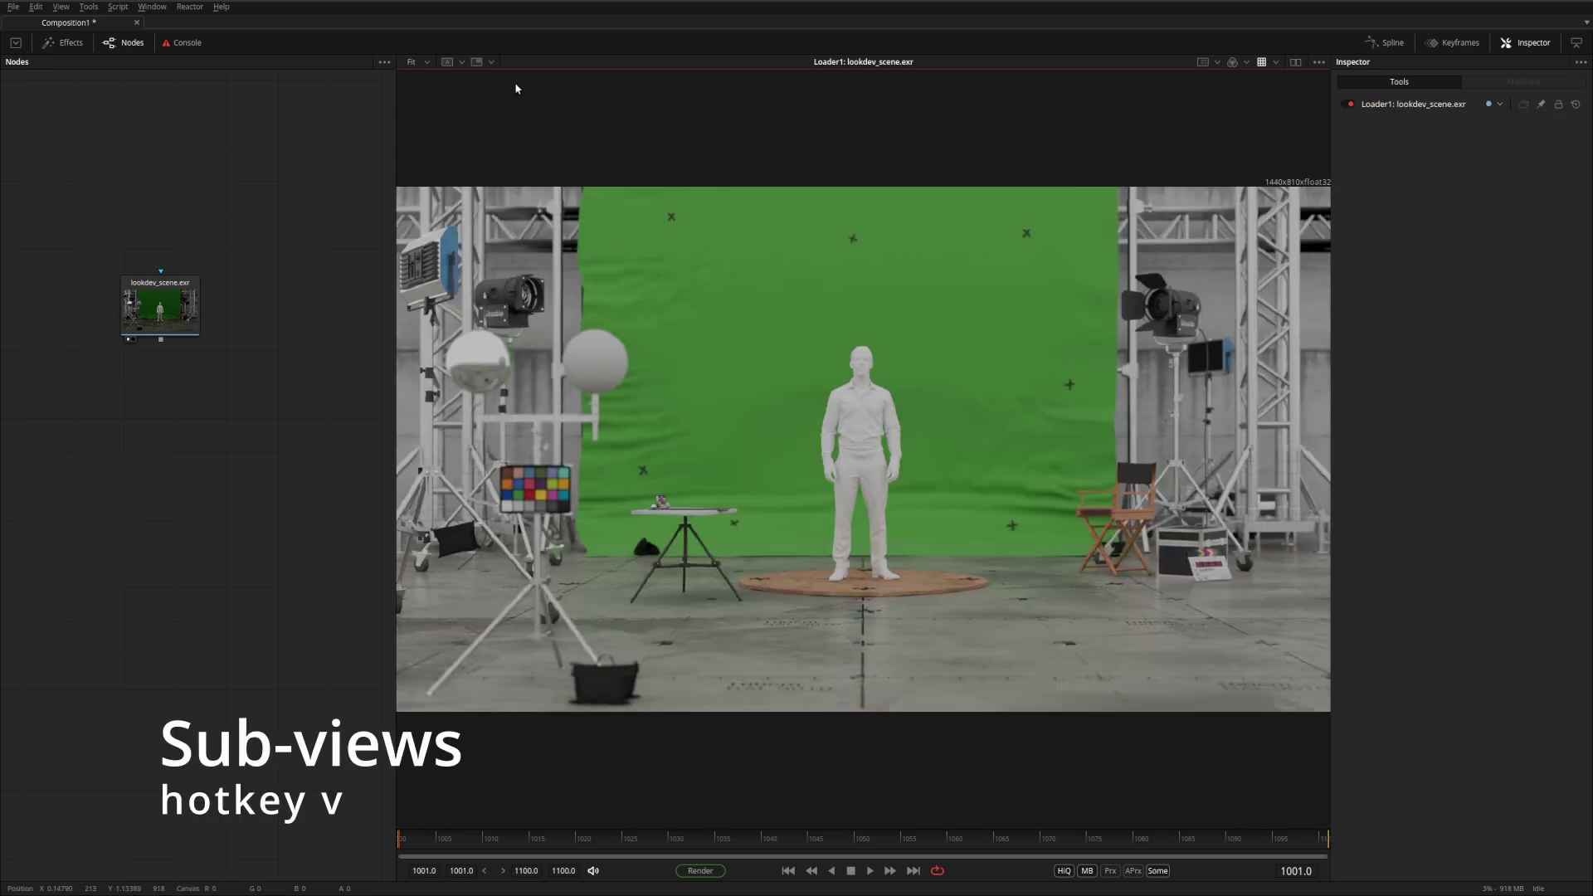
- Show the viewer's sub-view and toggle it off and on again
click(479, 64)
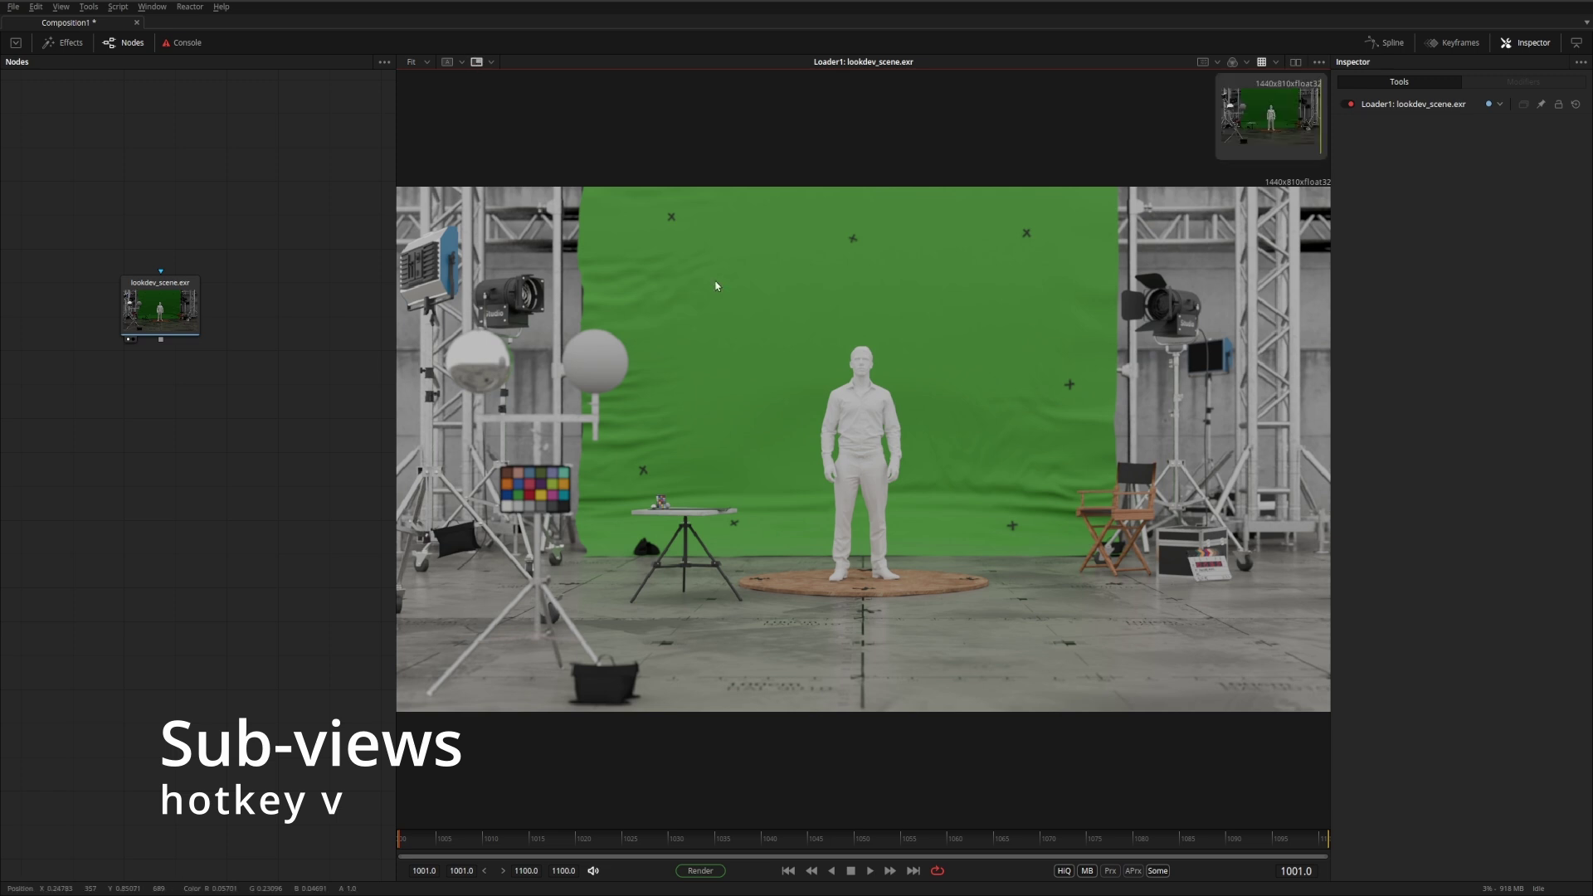
key(v)
key(v)
- Zoom in and pan to the studio light while following the visible region in the Navigator sub-view
right_click(1267, 113)
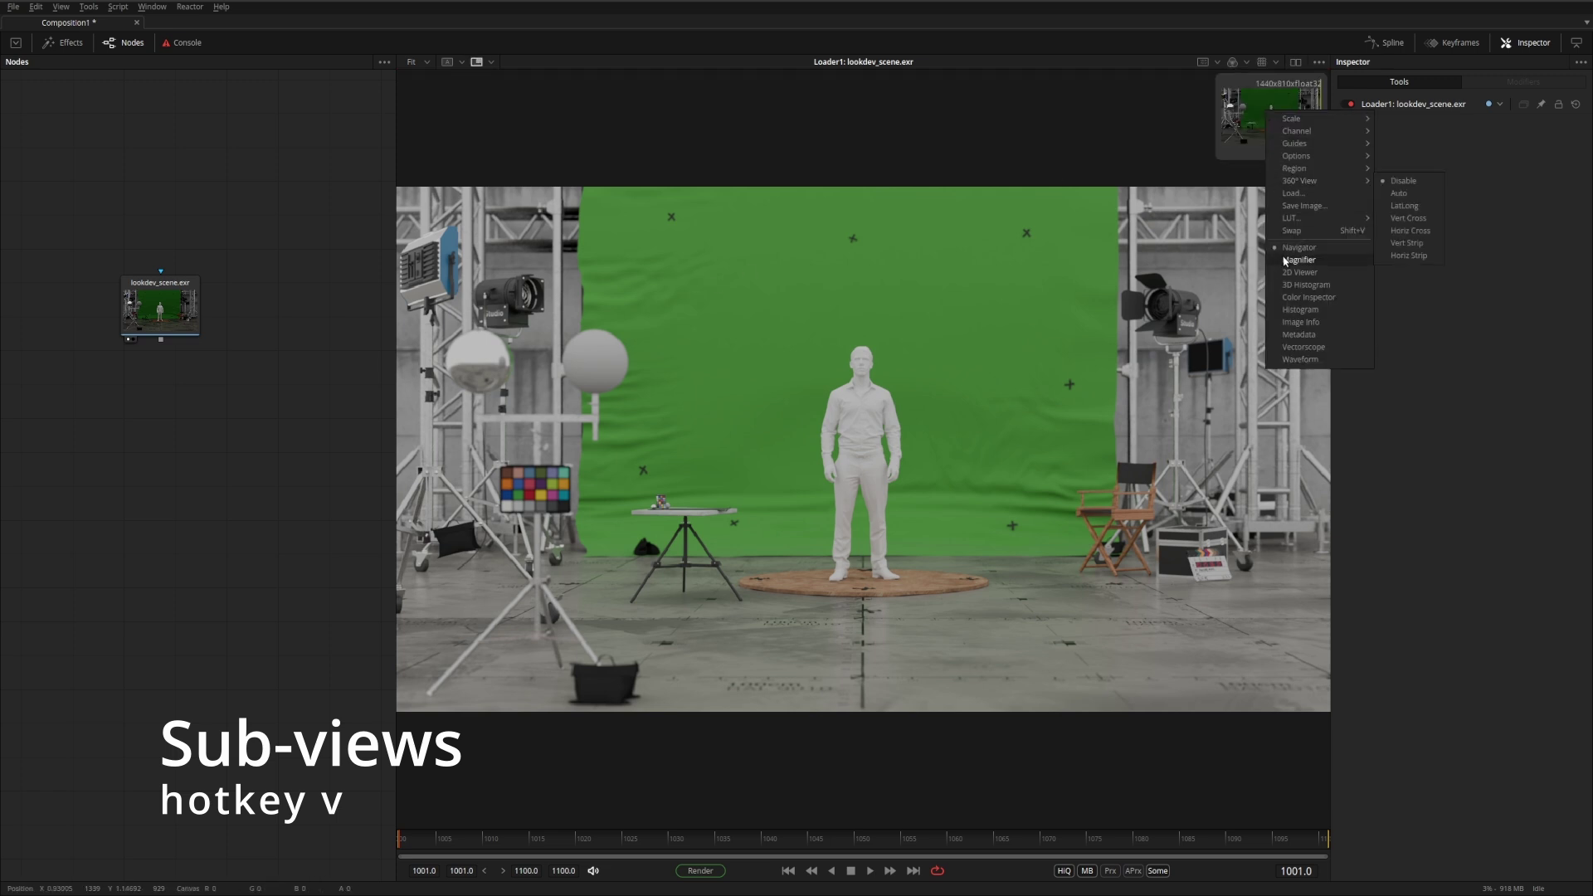
click(814, 432)
scroll(560, 362, up, 7)
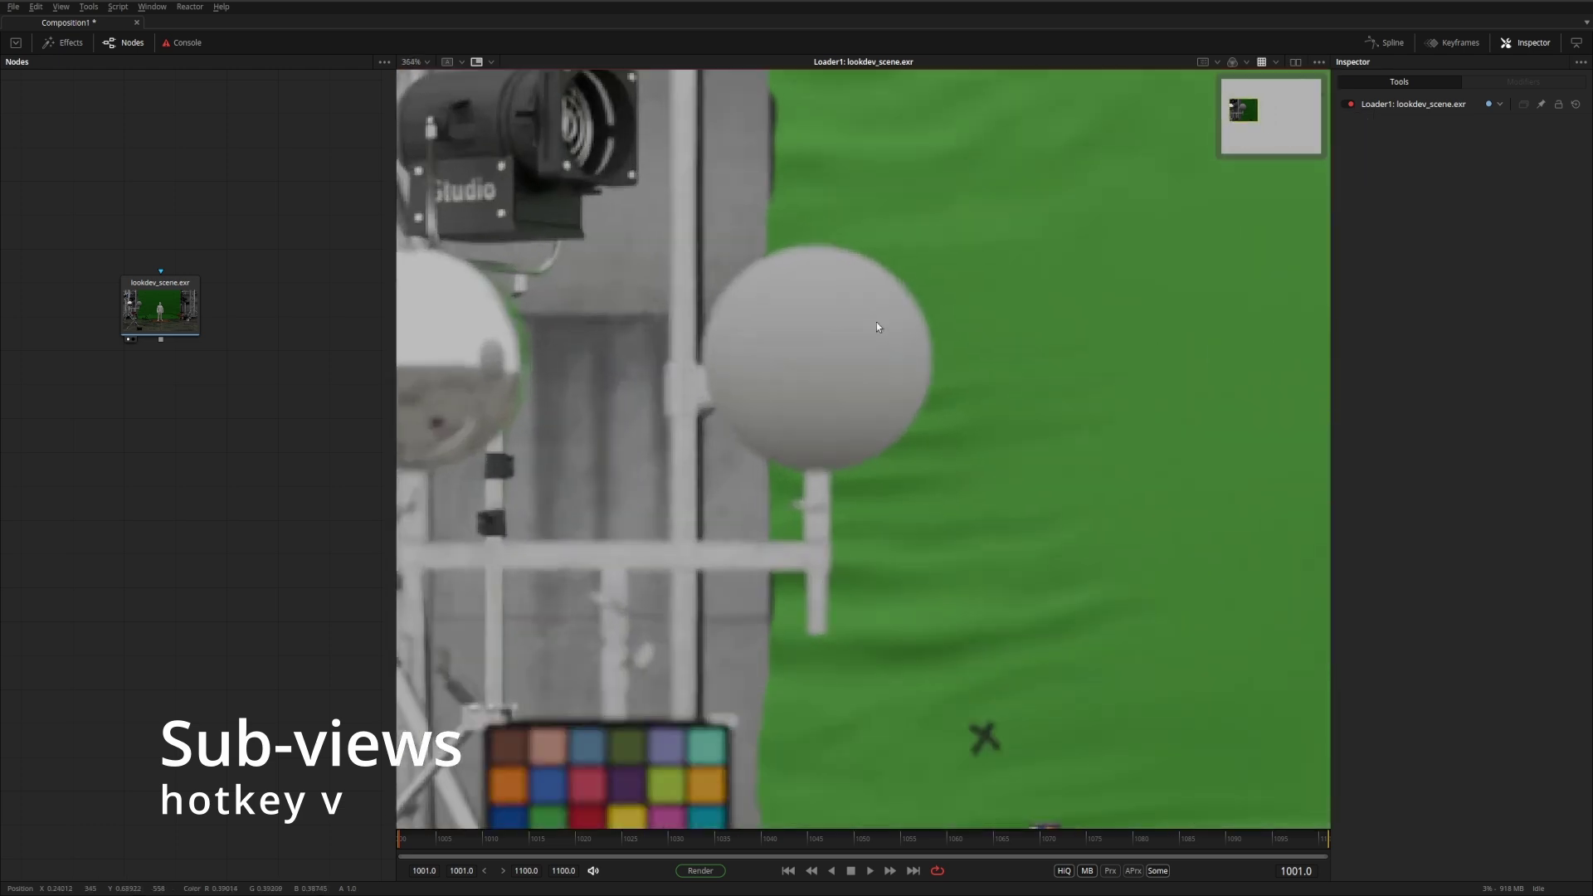
scroll(718, 287, up, 2)
drag(719, 287, 1074, 569)
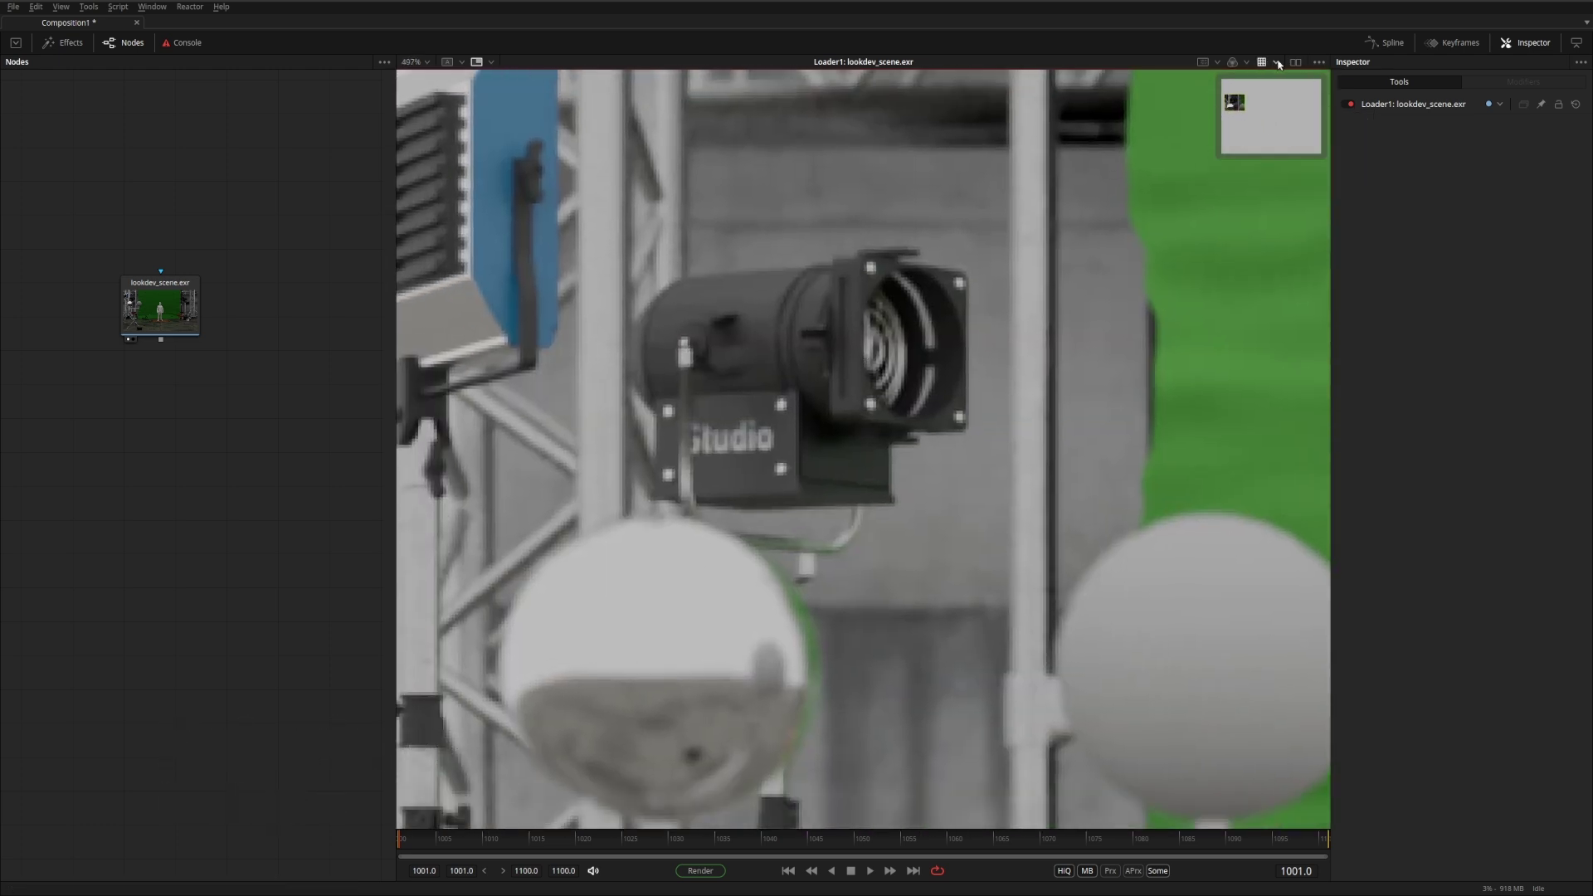
- Switch the sub-view to Magnifier and fit the whole image in the viewer
right_click(1289, 102)
click(1322, 250)
key(ctrl+f)
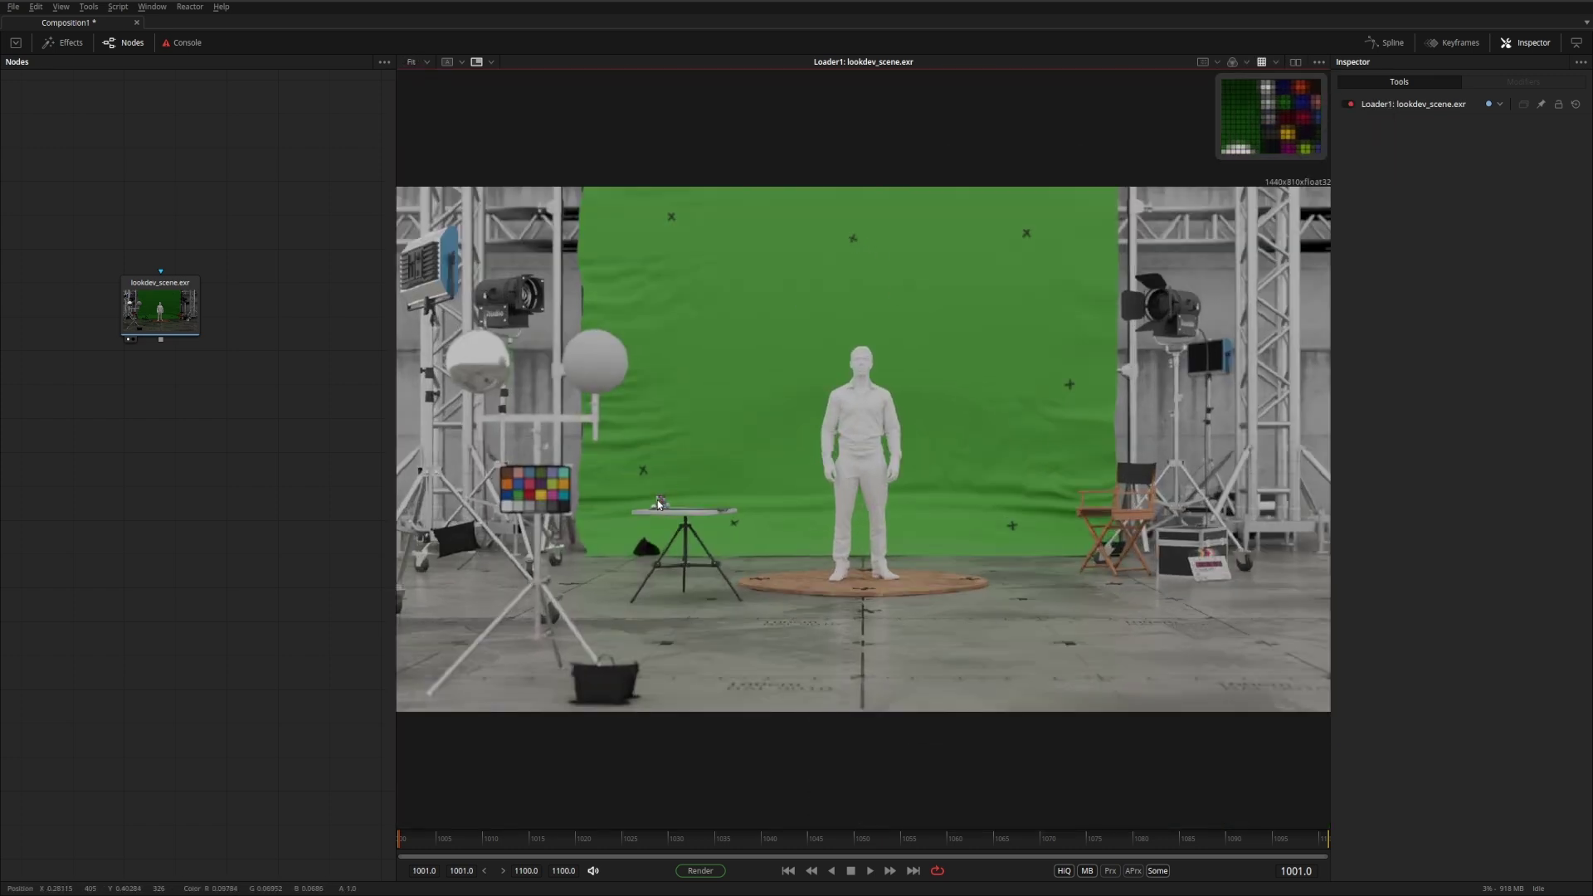
- Switch the sub-view to 2D Viewer, frame the mannequin's face in it, and enlarge the sub-view
right_click(1257, 123)
click(1288, 281)
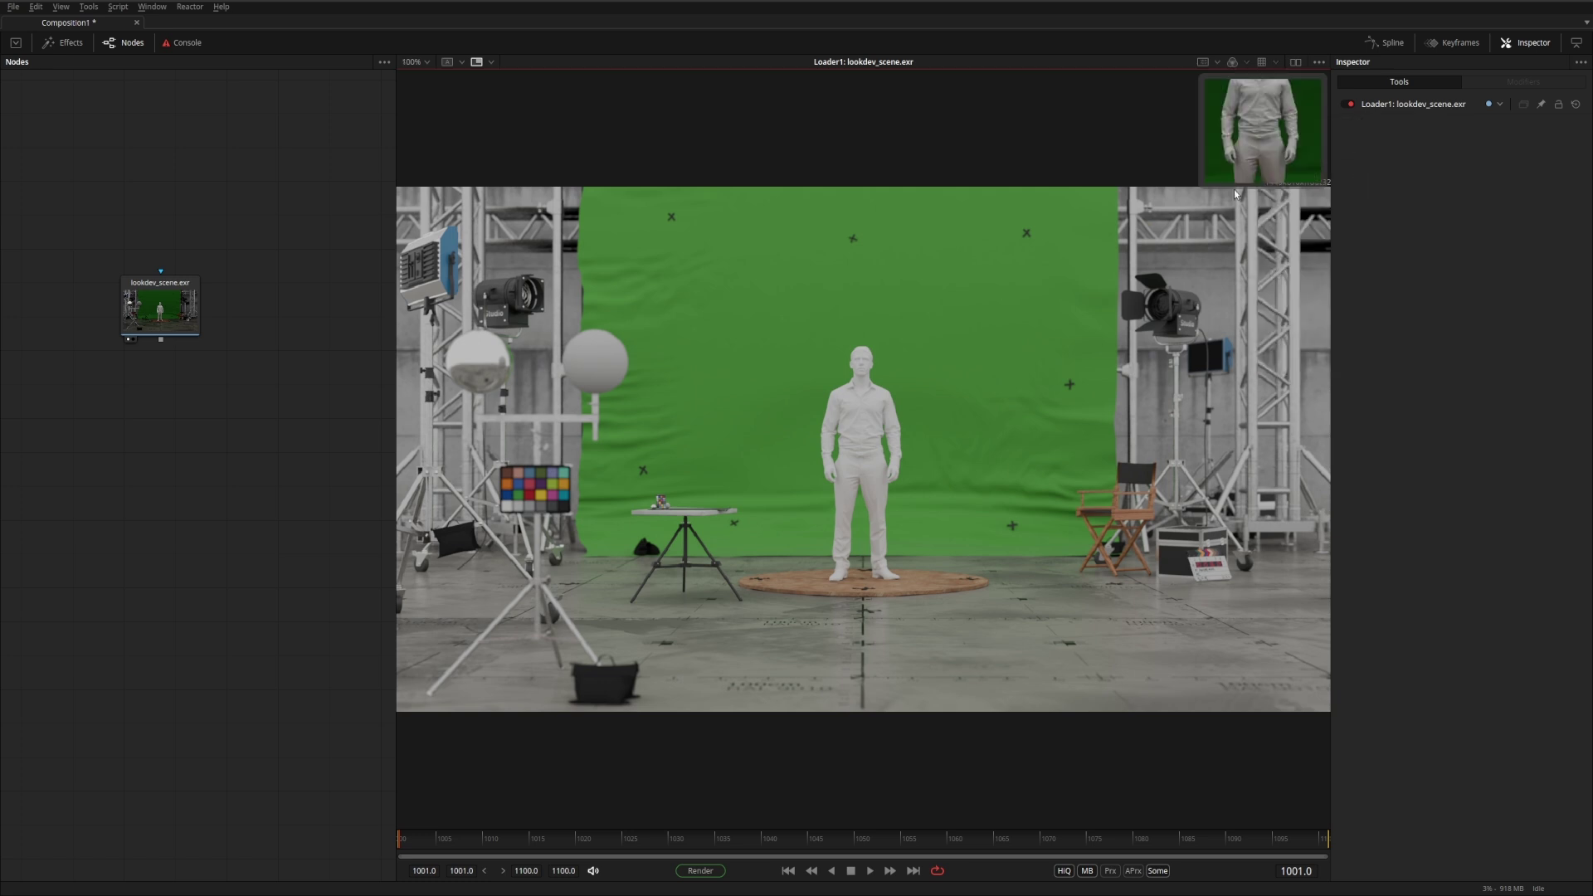
scroll(1246, 177, up, 5)
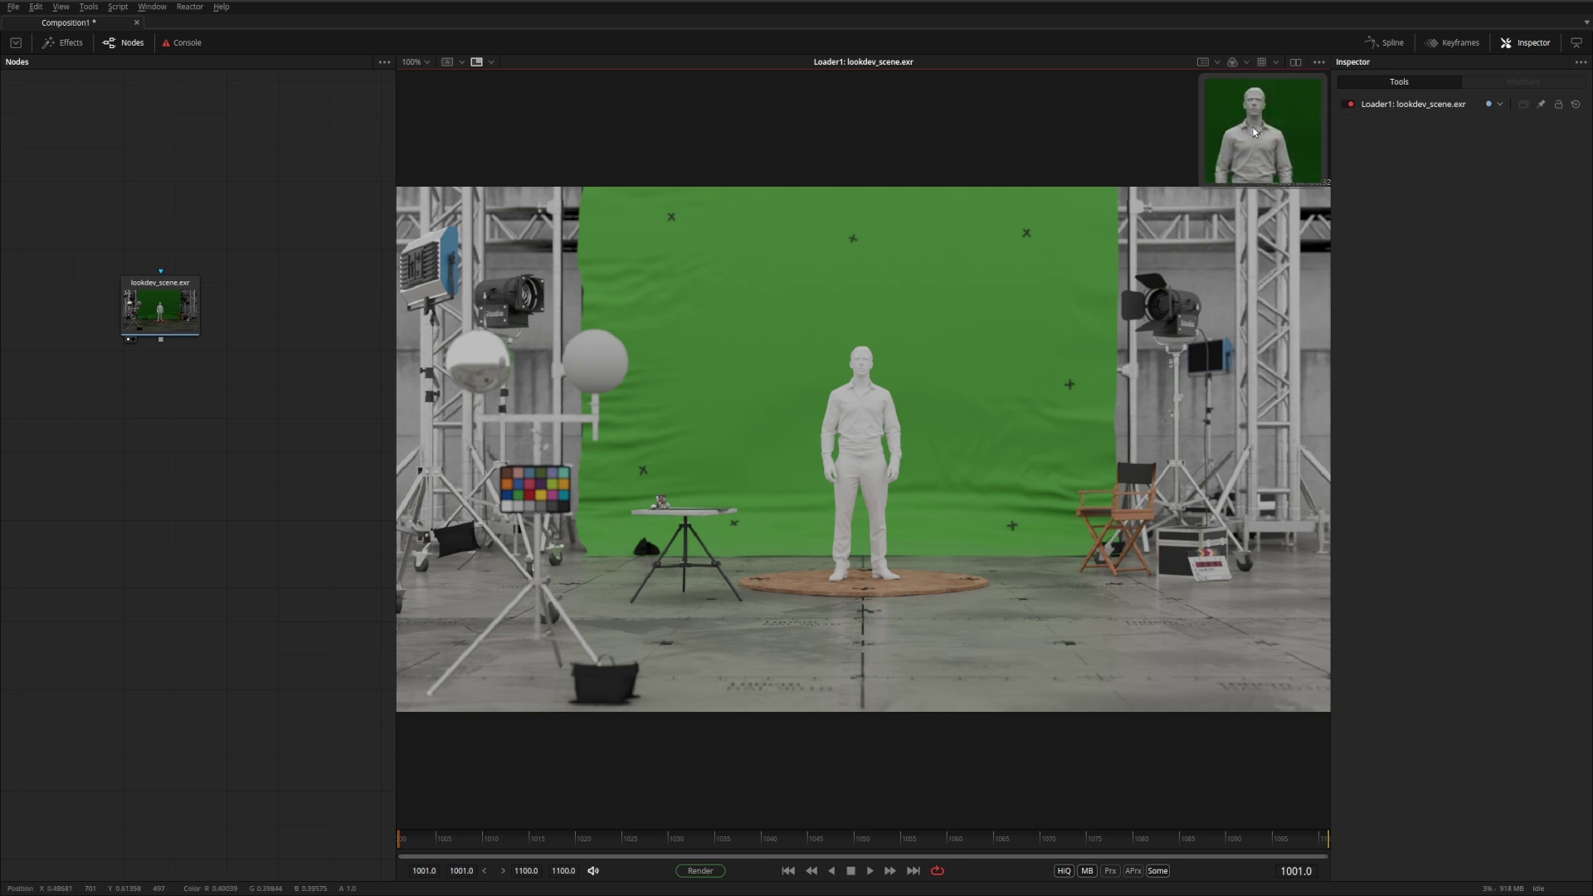
scroll(1304, 145, up, 6)
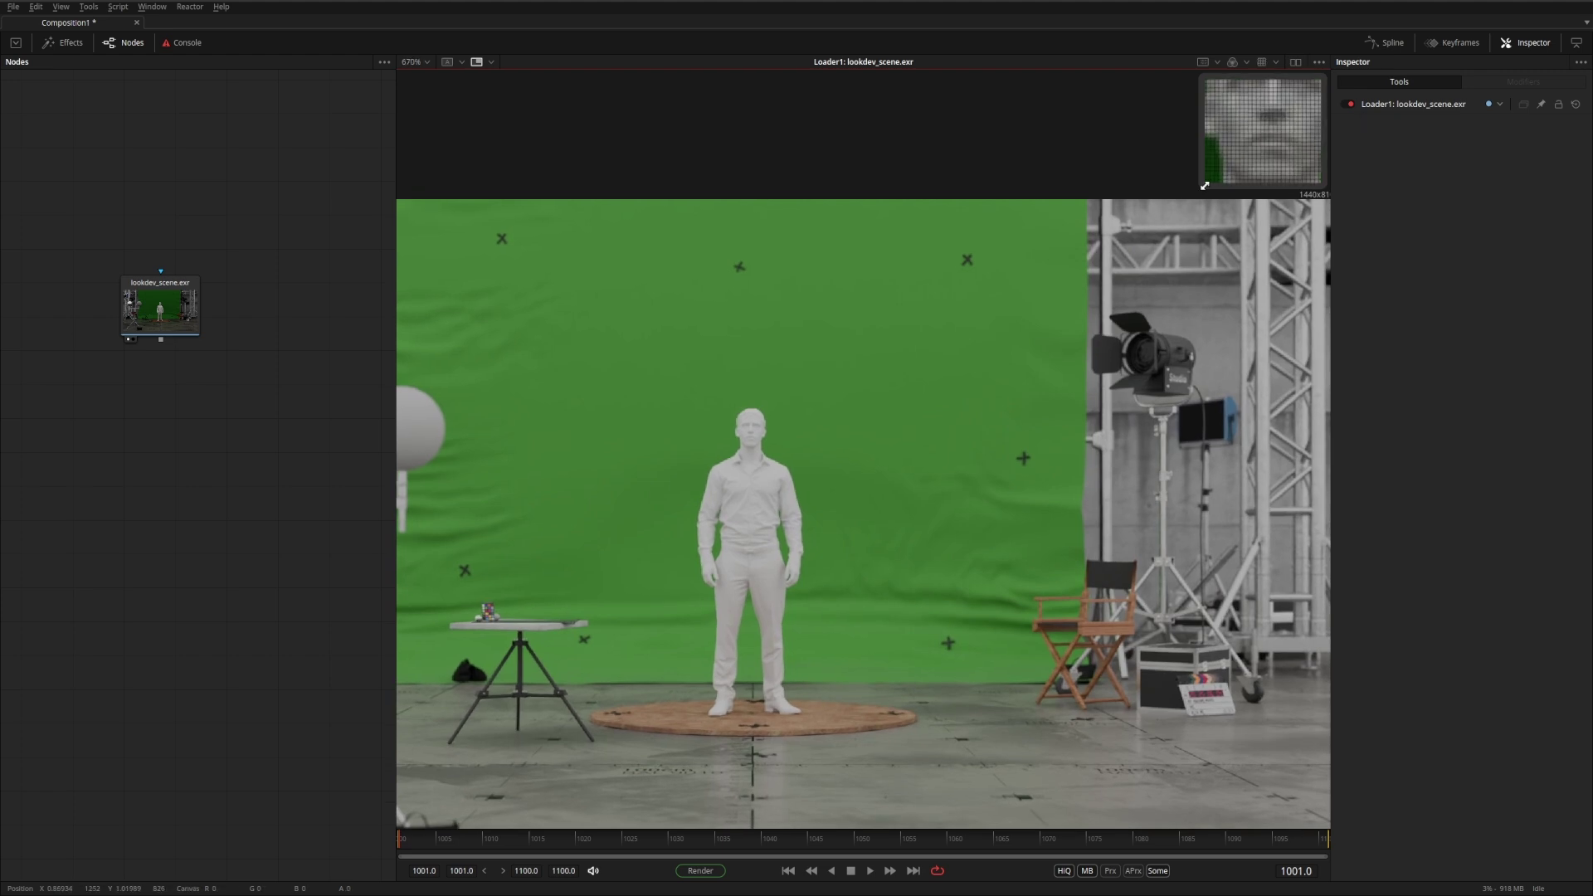
drag(1205, 185, 1089, 242)
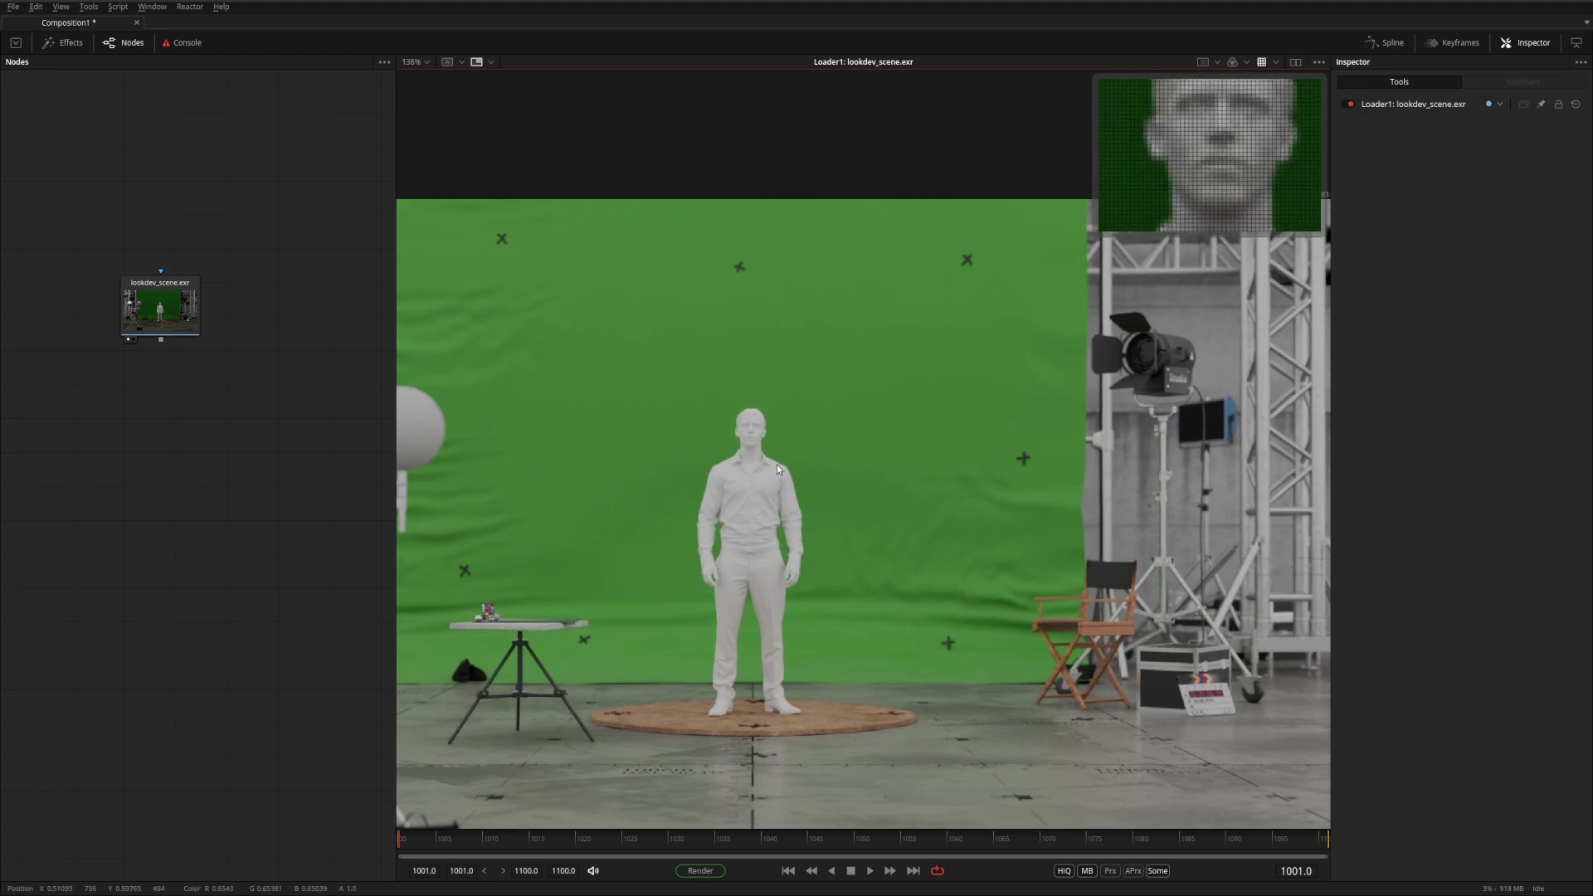
drag(850, 380, 1043, 310)
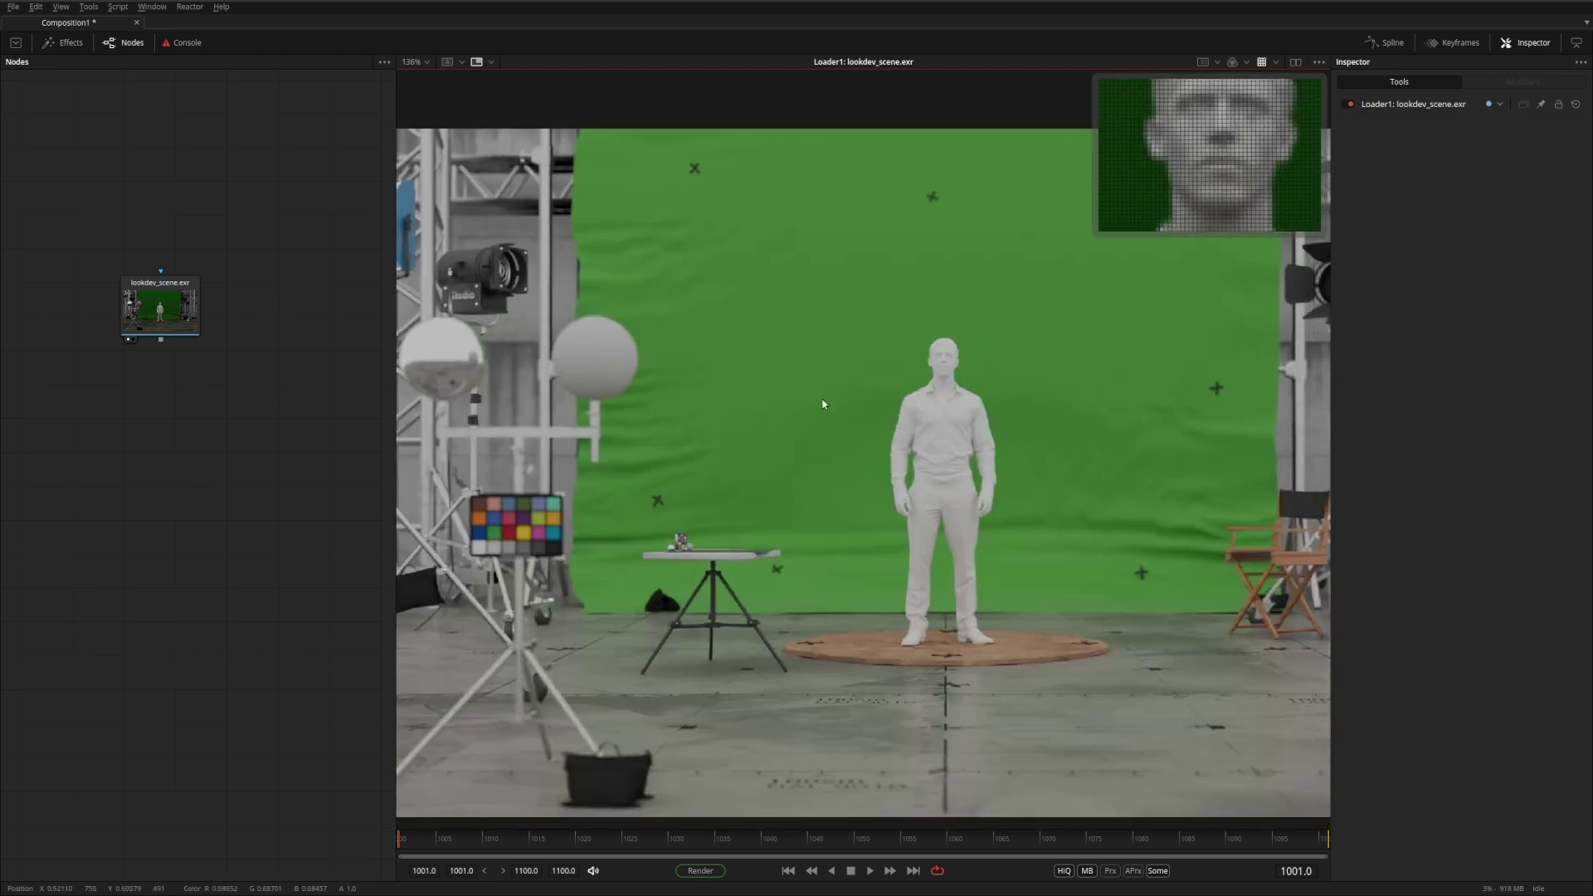
- Try a Blur node after the loader, viewing it with Blur Size about 3.1, and delete it
click(161, 313)
key(b)
key(1)
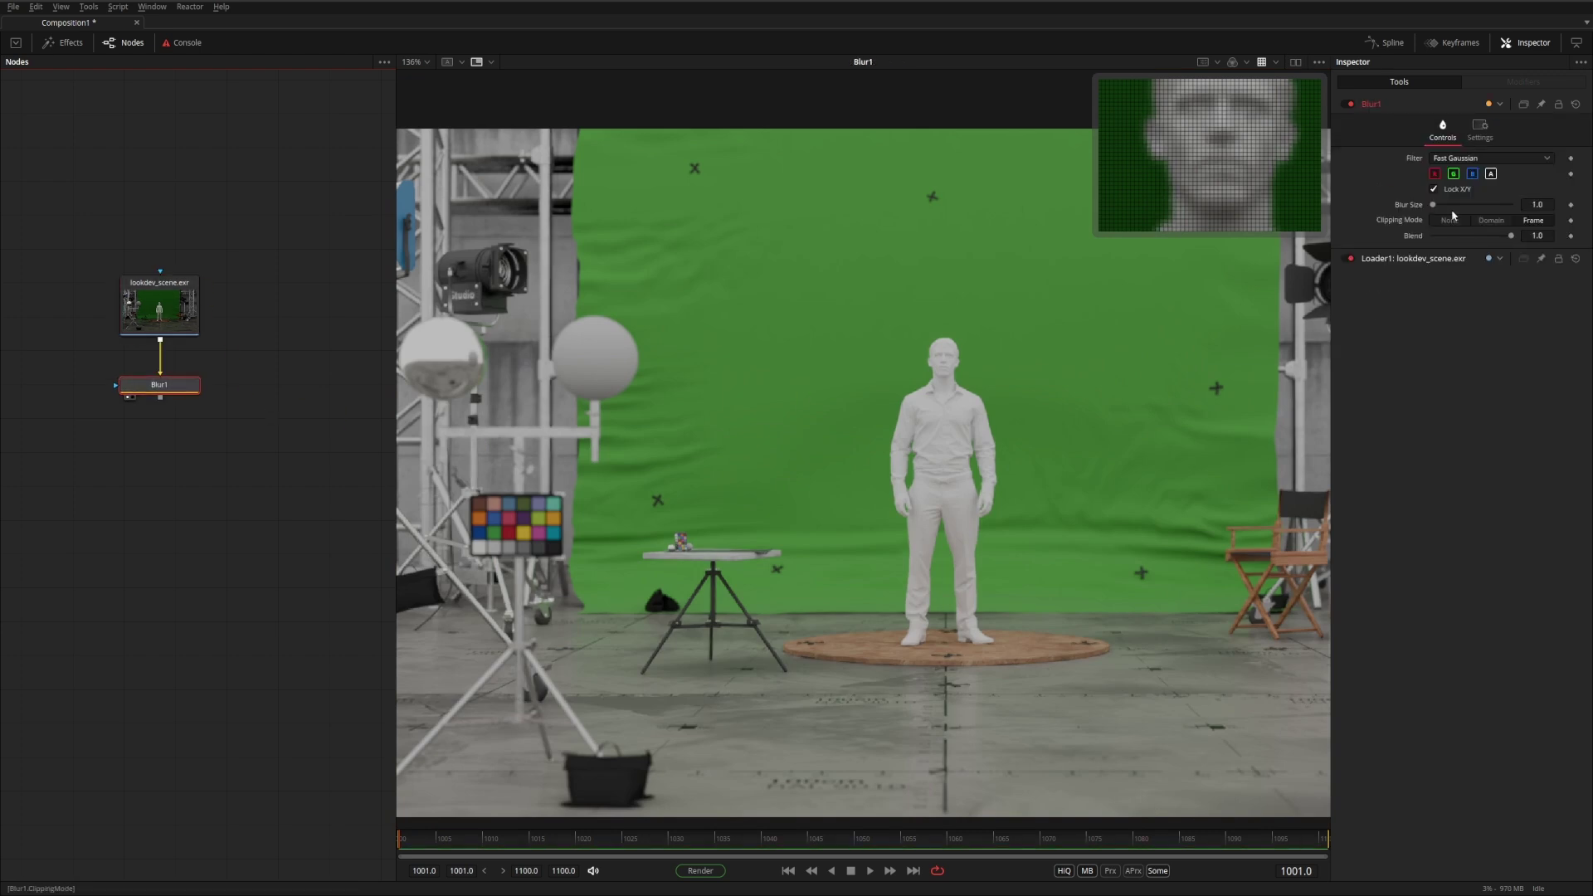
drag(1433, 204, 1438, 209)
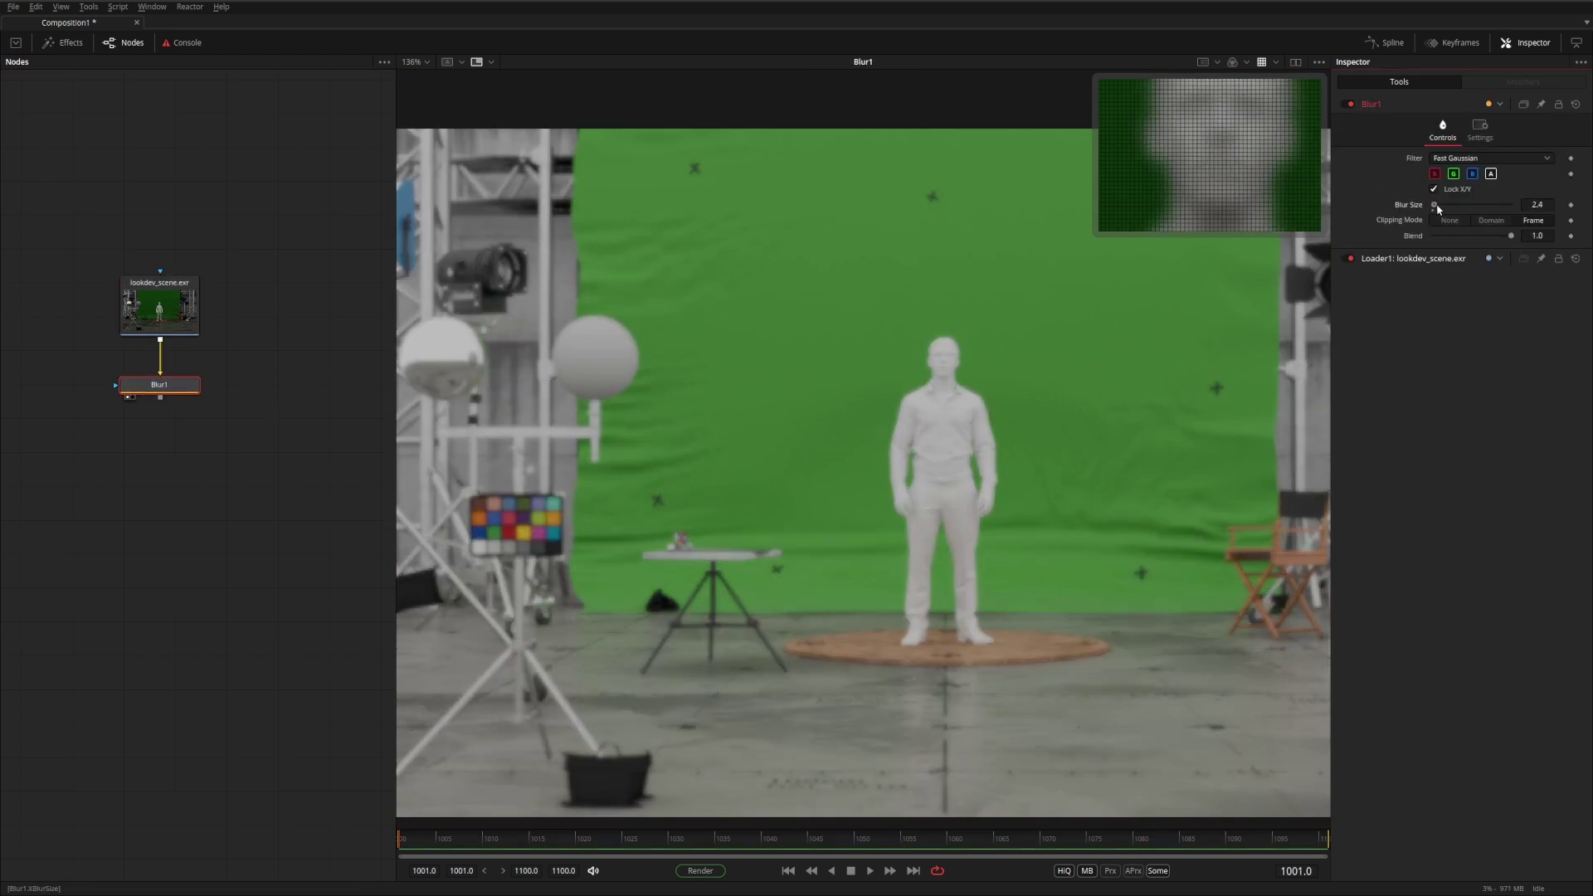
key(ctrl+f)
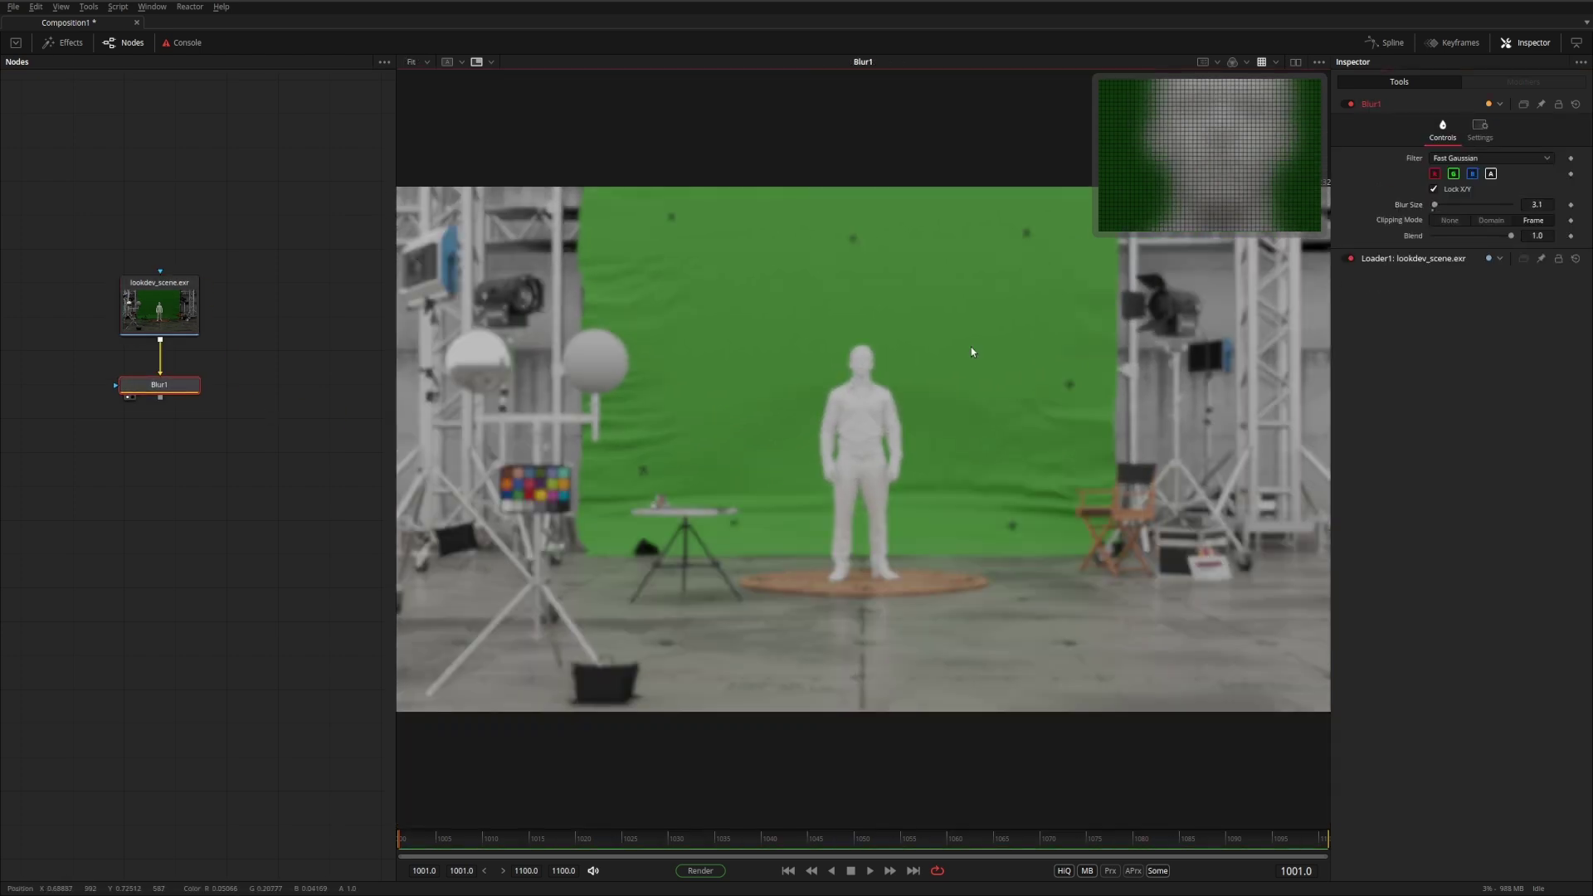
key(Delete)
- Switch the sub-view to 3D Histogram, enlarge it, and rotate the color cube
right_click(1192, 124)
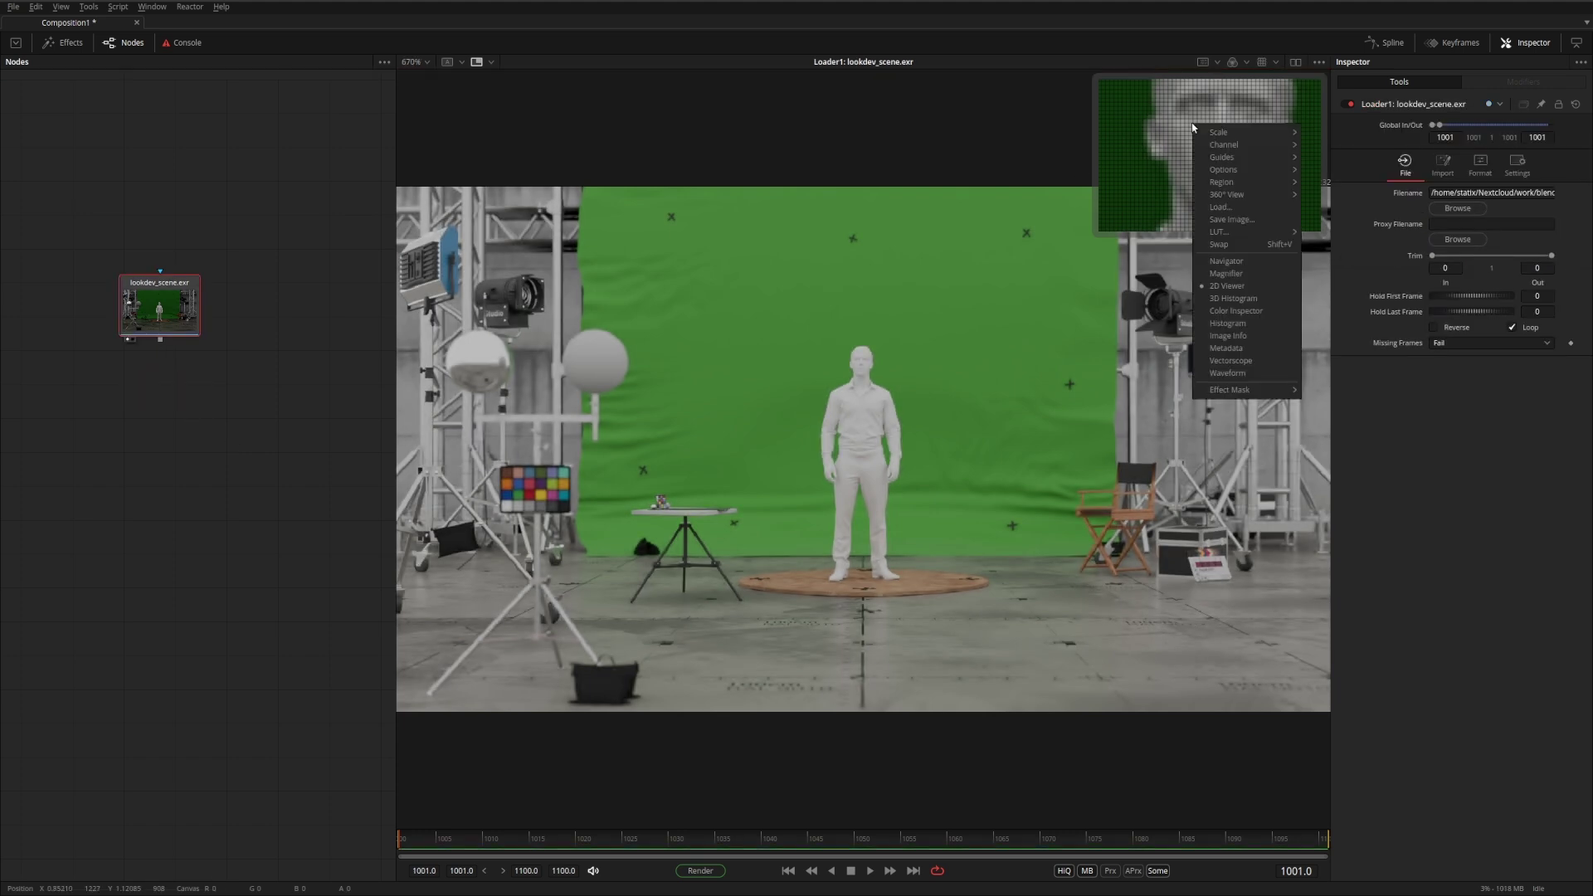
click(1217, 298)
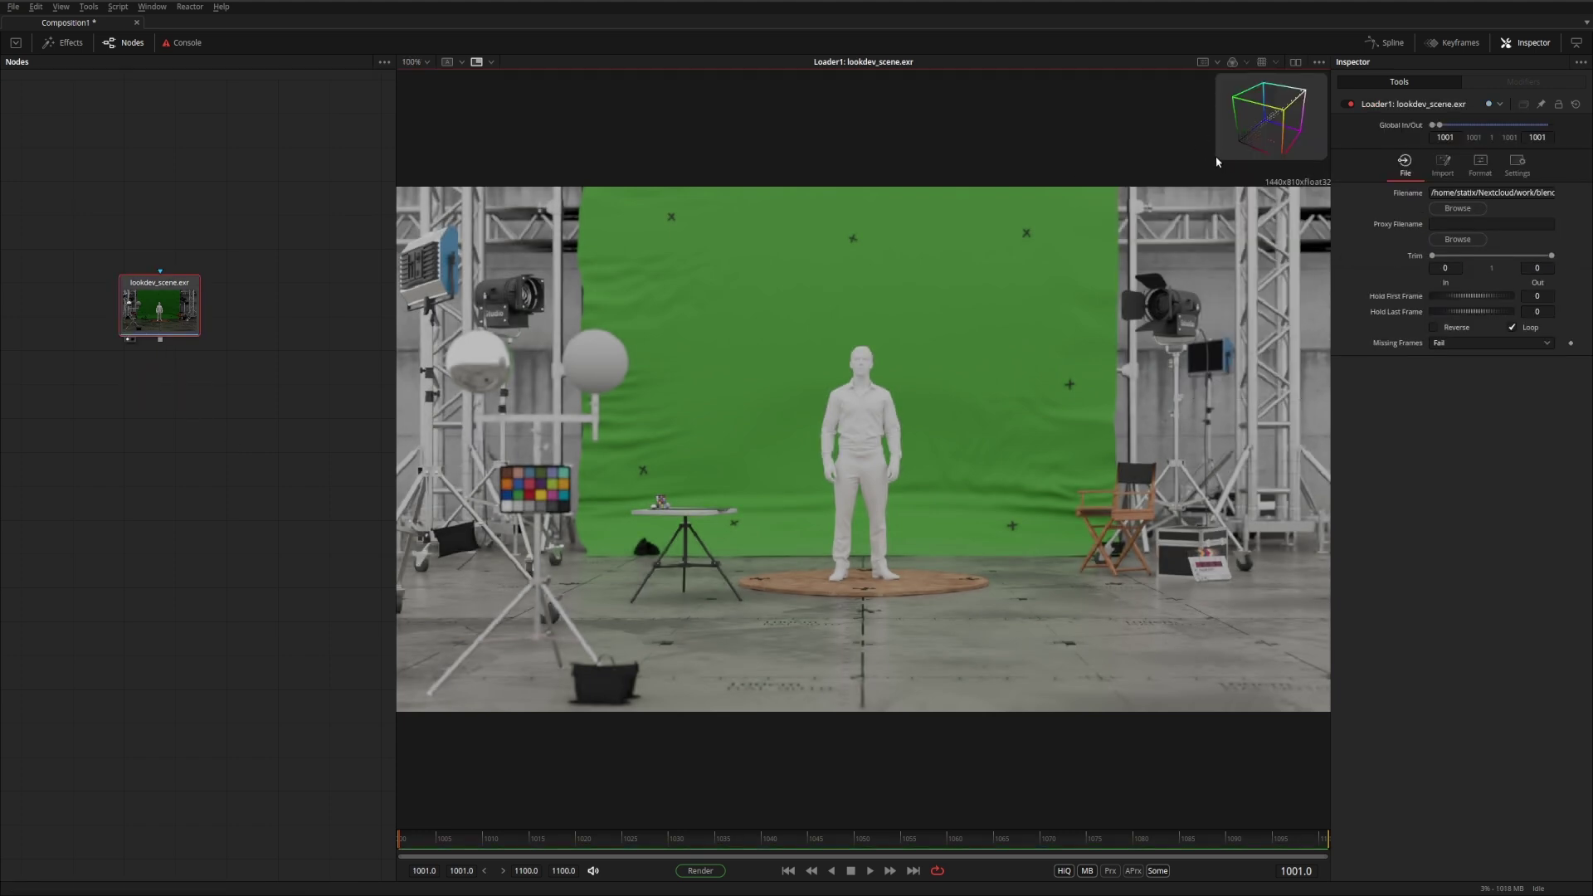
drag(1217, 159, 1110, 213)
drag(1172, 146, 1126, 136)
- Set the 3D Histogram sub-view's sampling to 1:4 and look closely at the plotted points
right_click(1123, 129)
click(1122, 106)
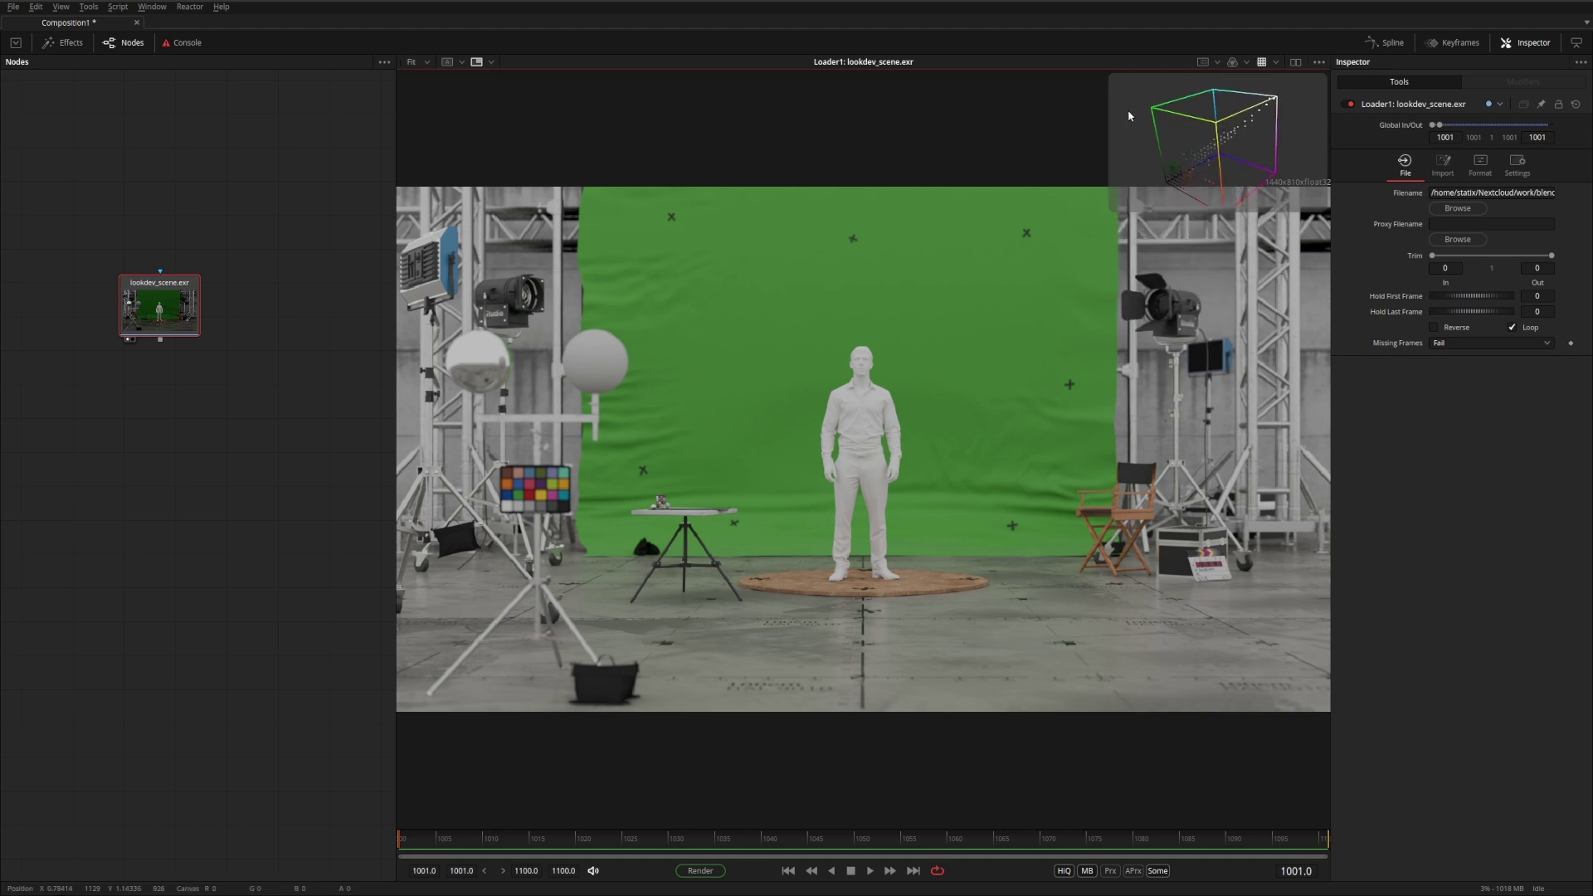
right_click(1133, 118)
mouse_move(1193, 126)
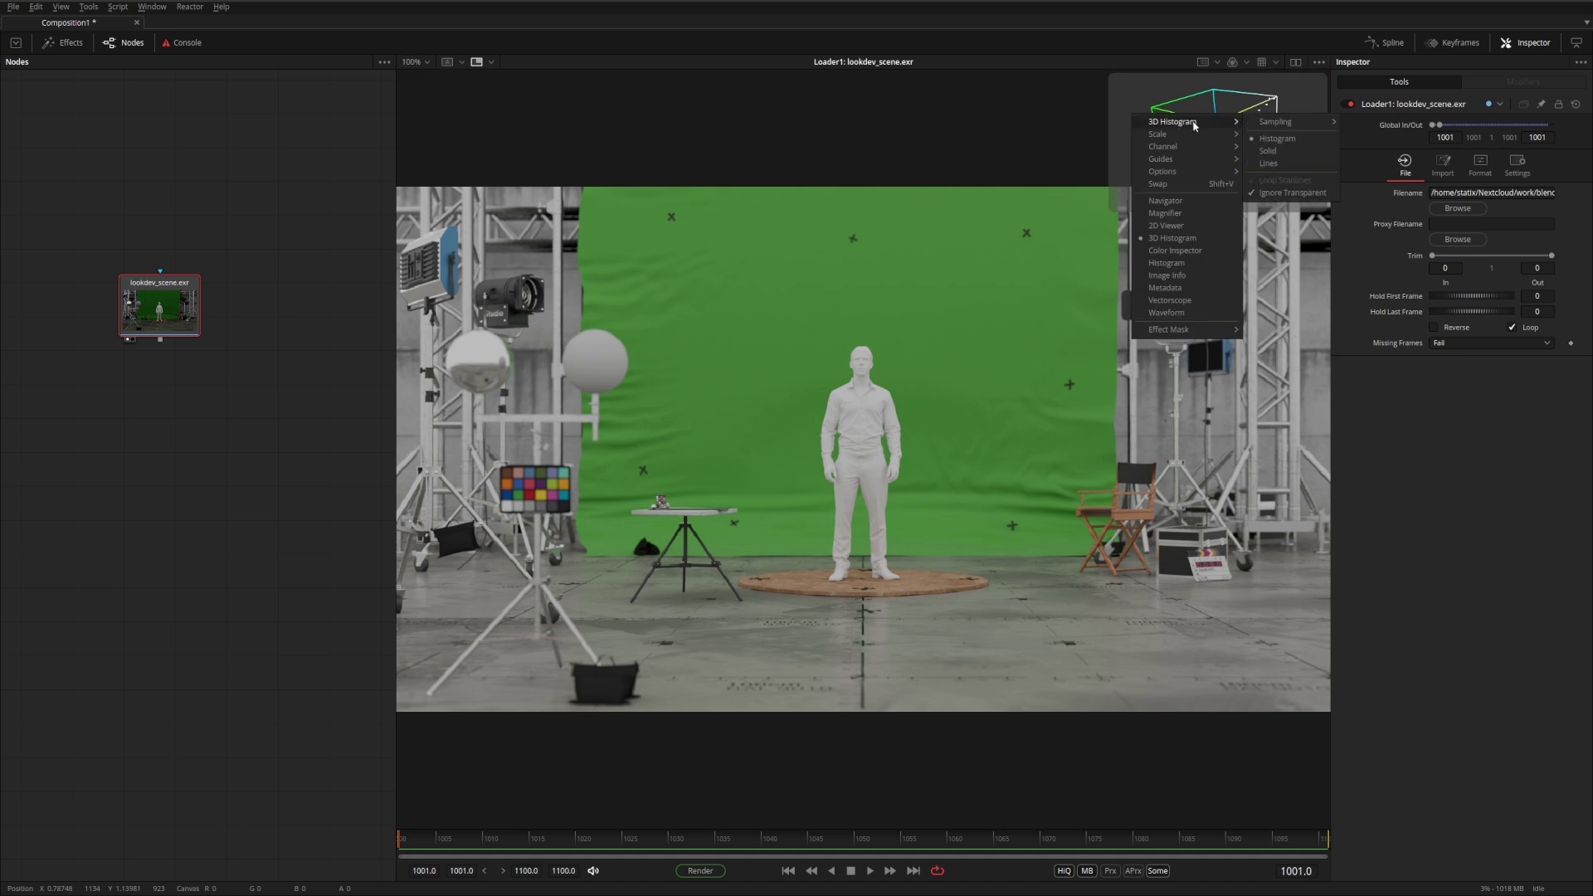
mouse_move(1307, 127)
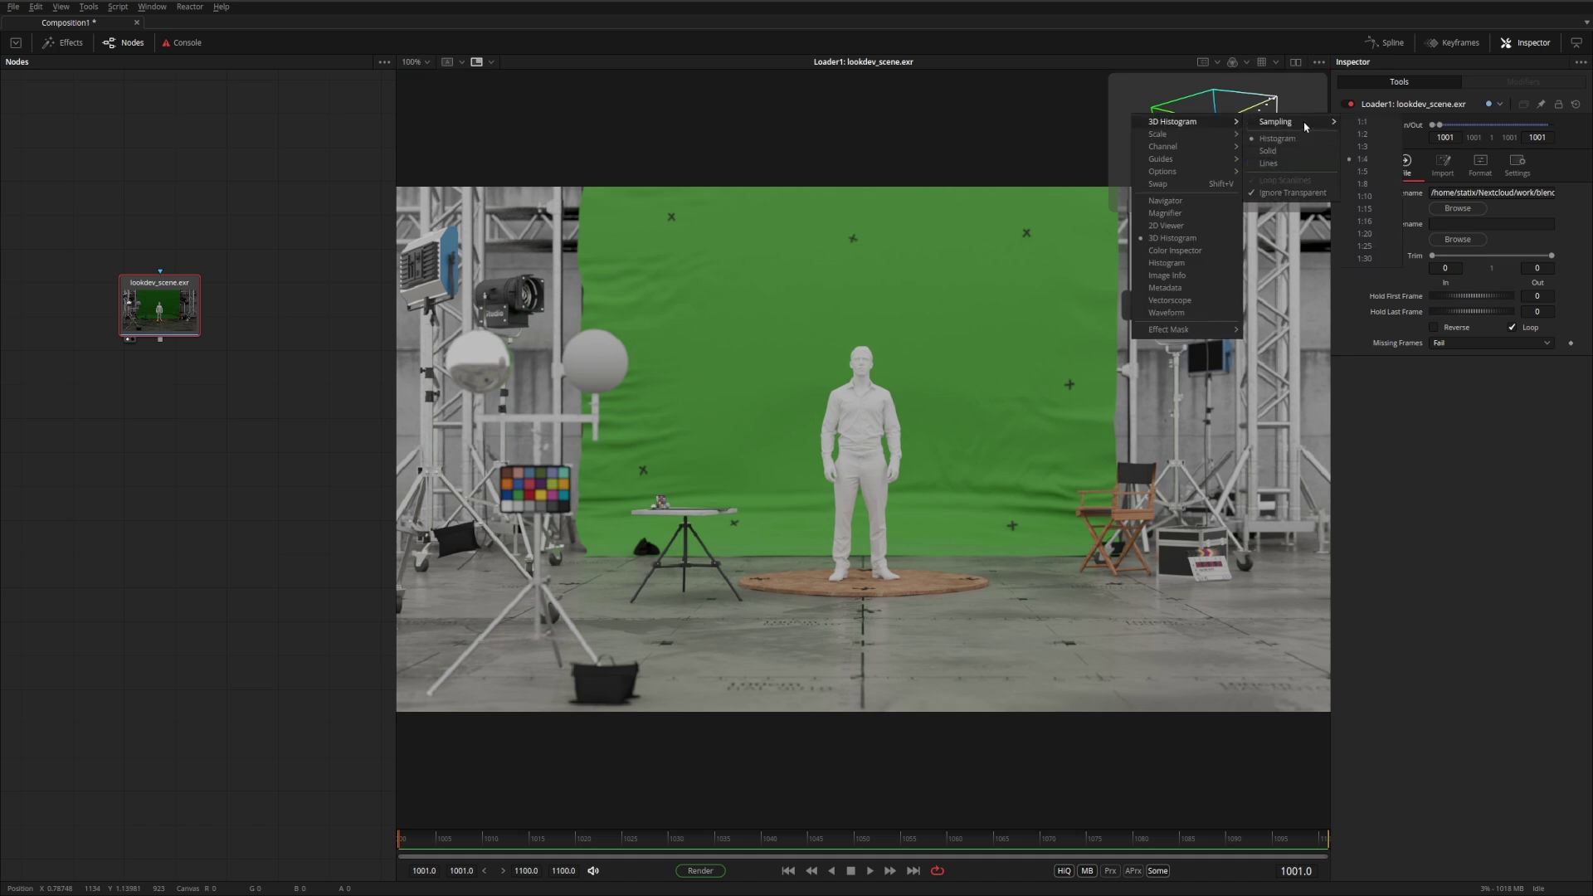
click(1363, 159)
scroll(1177, 177, up, 5)
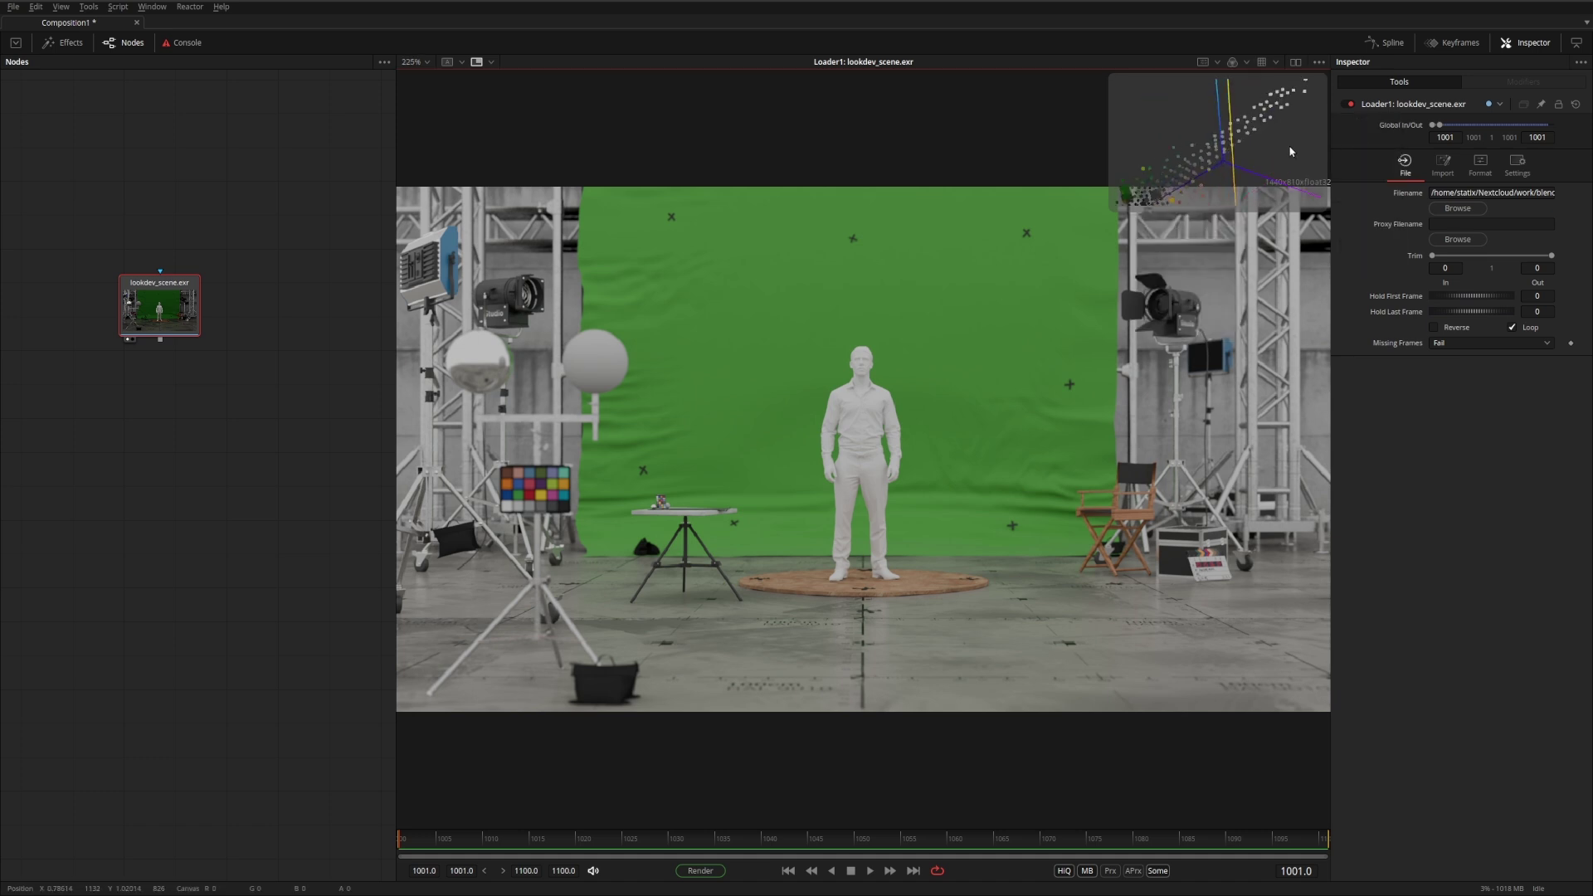
- Display the 3D Histogram as Solid and rotate its color cube to view the plotted colors
drag(1177, 178, 1205, 121)
scroll(1195, 141, down, 2)
right_click(1215, 118)
mouse_move(1244, 124)
mouse_move(1388, 125)
click(1446, 127)
mouse_move(1205, 120)
mouse_down()
mouse_move(1311, 122)
mouse_move(1064, 111)
mouse_move(1222, 125)
mouse_up()
- Set the 3D Histogram's sampling to 1:8 and change its display style to Lines
right_click(1223, 125)
mouse_move(1226, 121)
mouse_move(1349, 122)
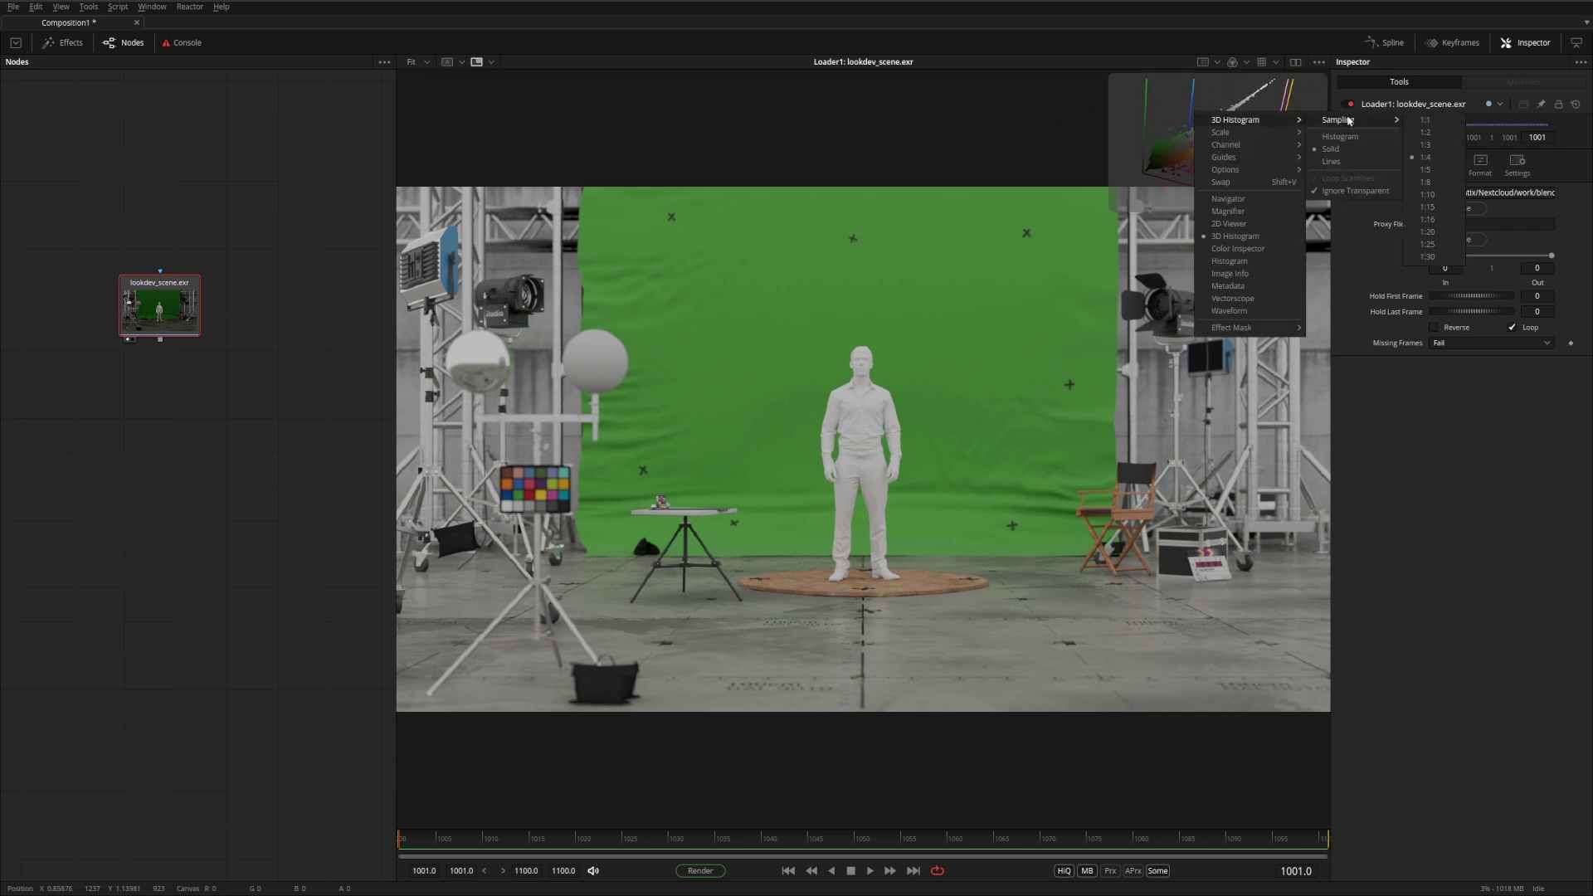
click(1422, 182)
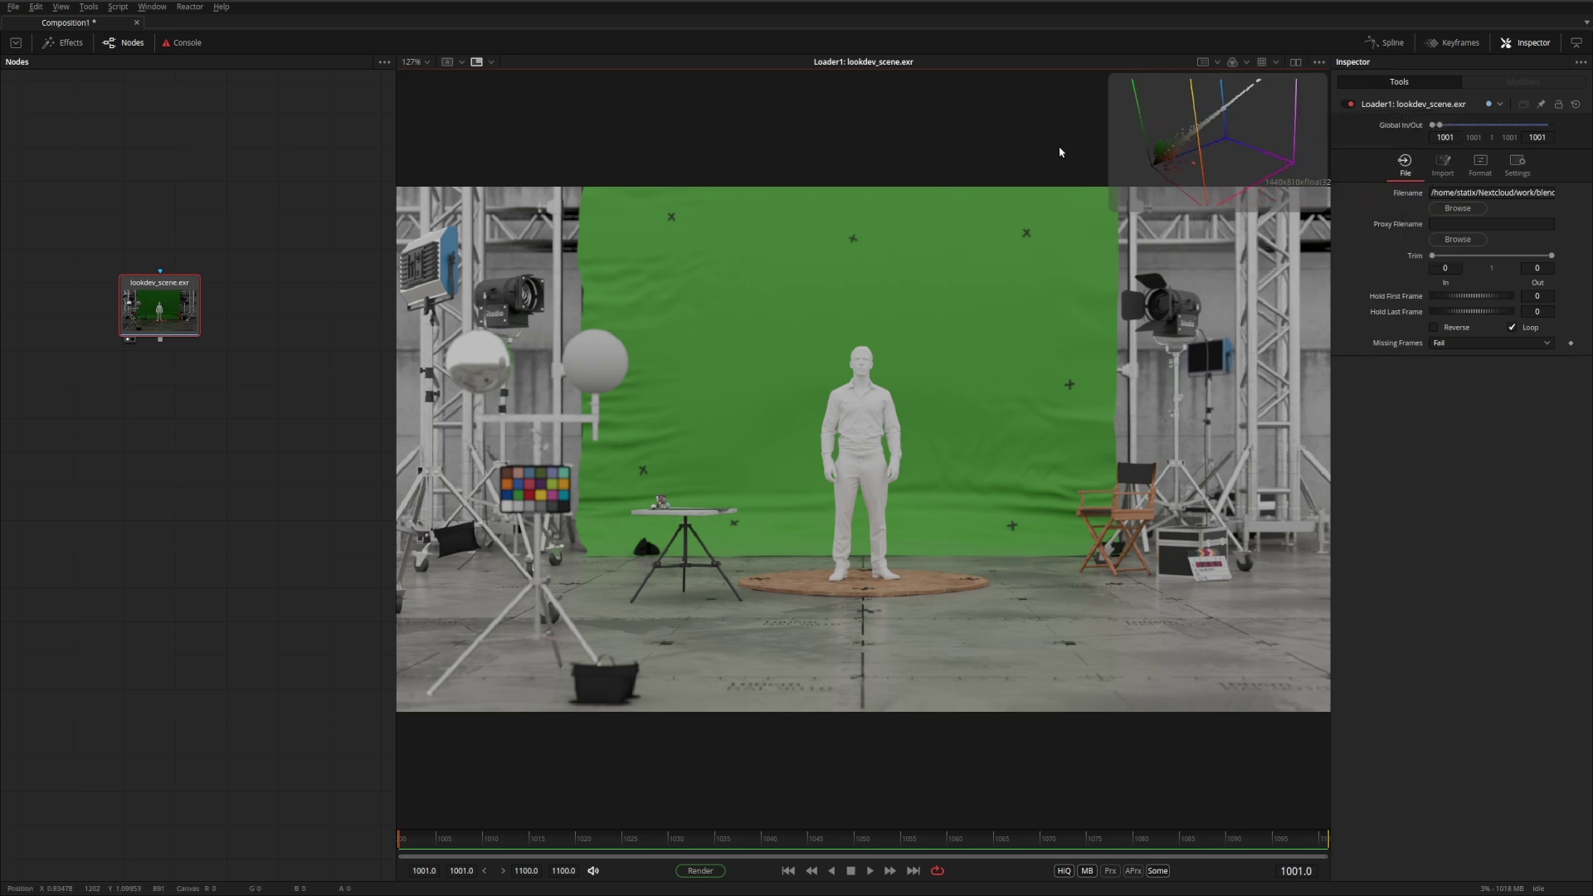
right_click(1175, 111)
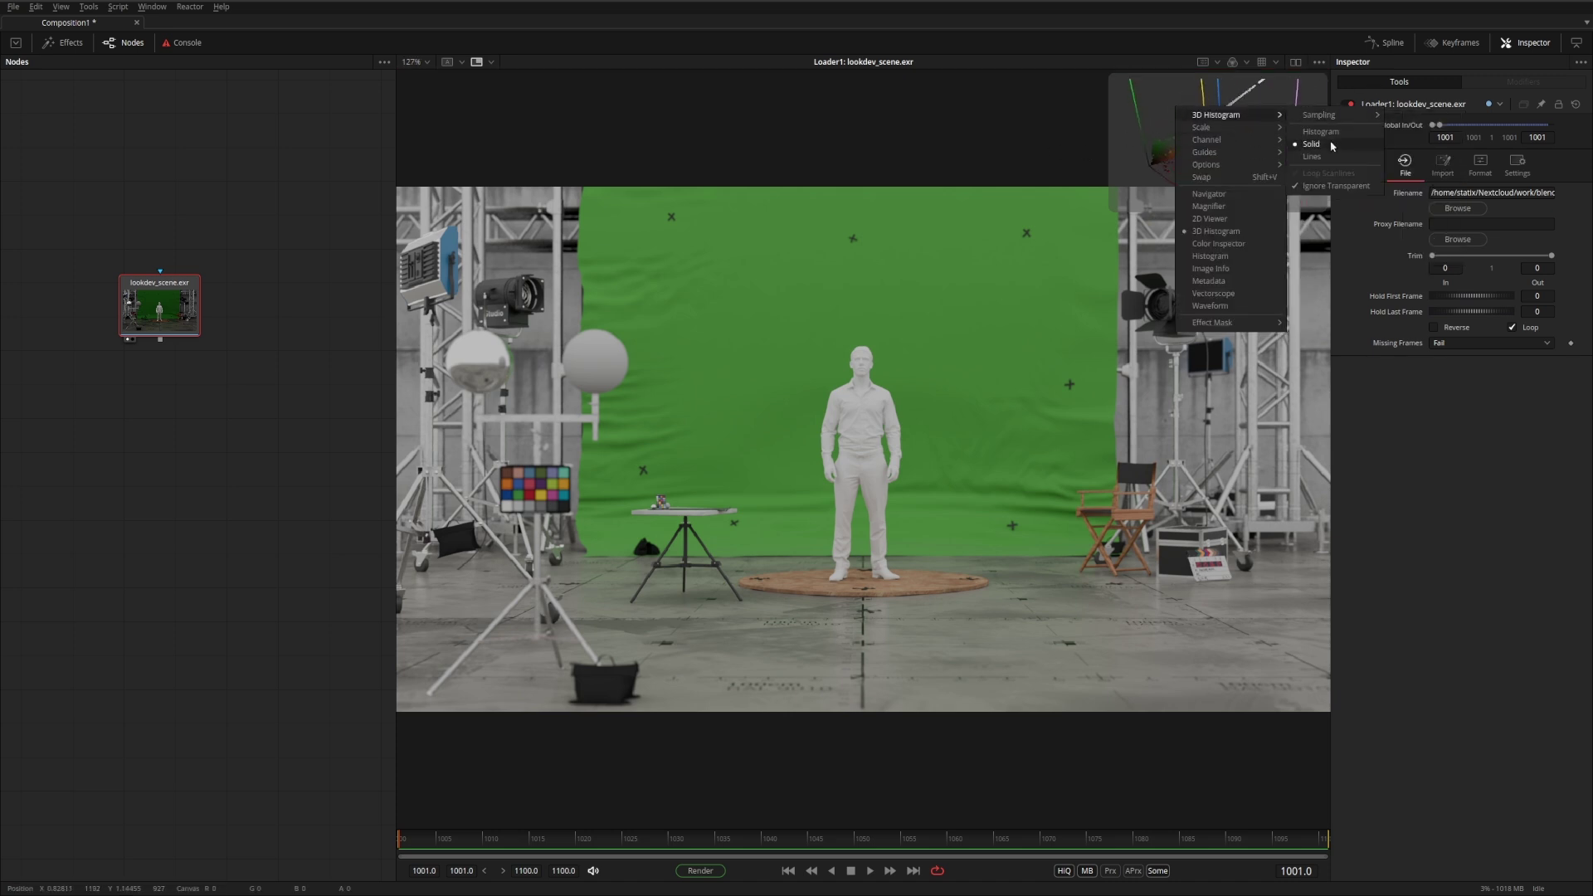
click(1321, 158)
- Switch the sub-view to Color Inspector and sample pixel colors across the image up to the green screen
drag(1134, 122, 477, 721)
drag(754, 482, 998, 334)
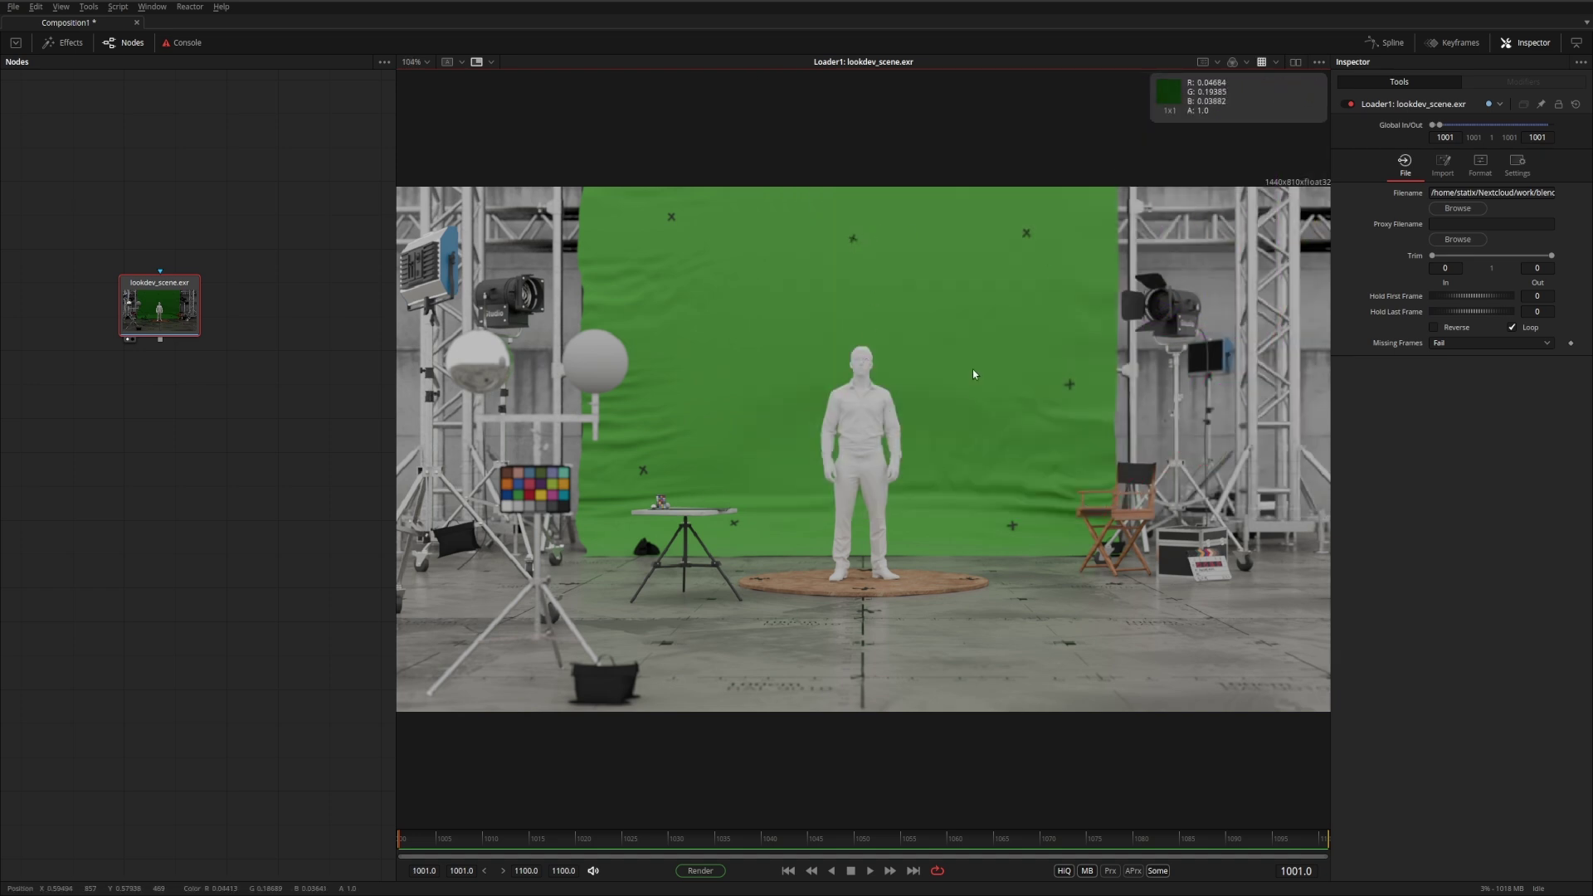
- Switch the sub-view to Histogram and enlarge it
right_click(1244, 101)
click(1259, 202)
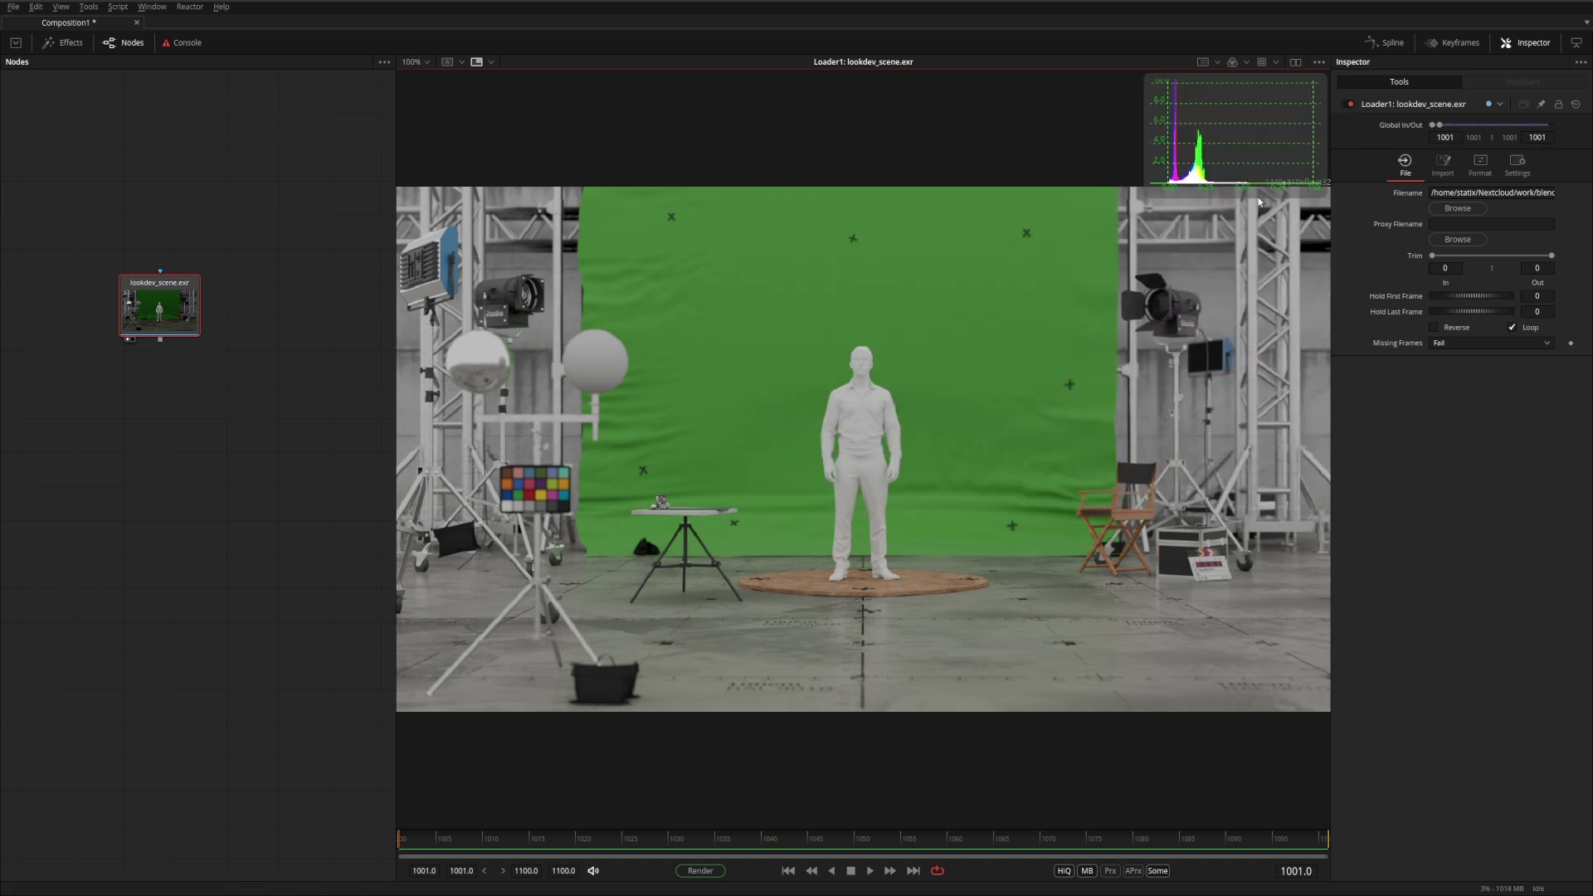
drag(1138, 209, 960, 306)
- Change the Histogram sub-view's drawing style to Lines
right_click(1076, 131)
mouse_move(1115, 143)
mouse_move(1226, 213)
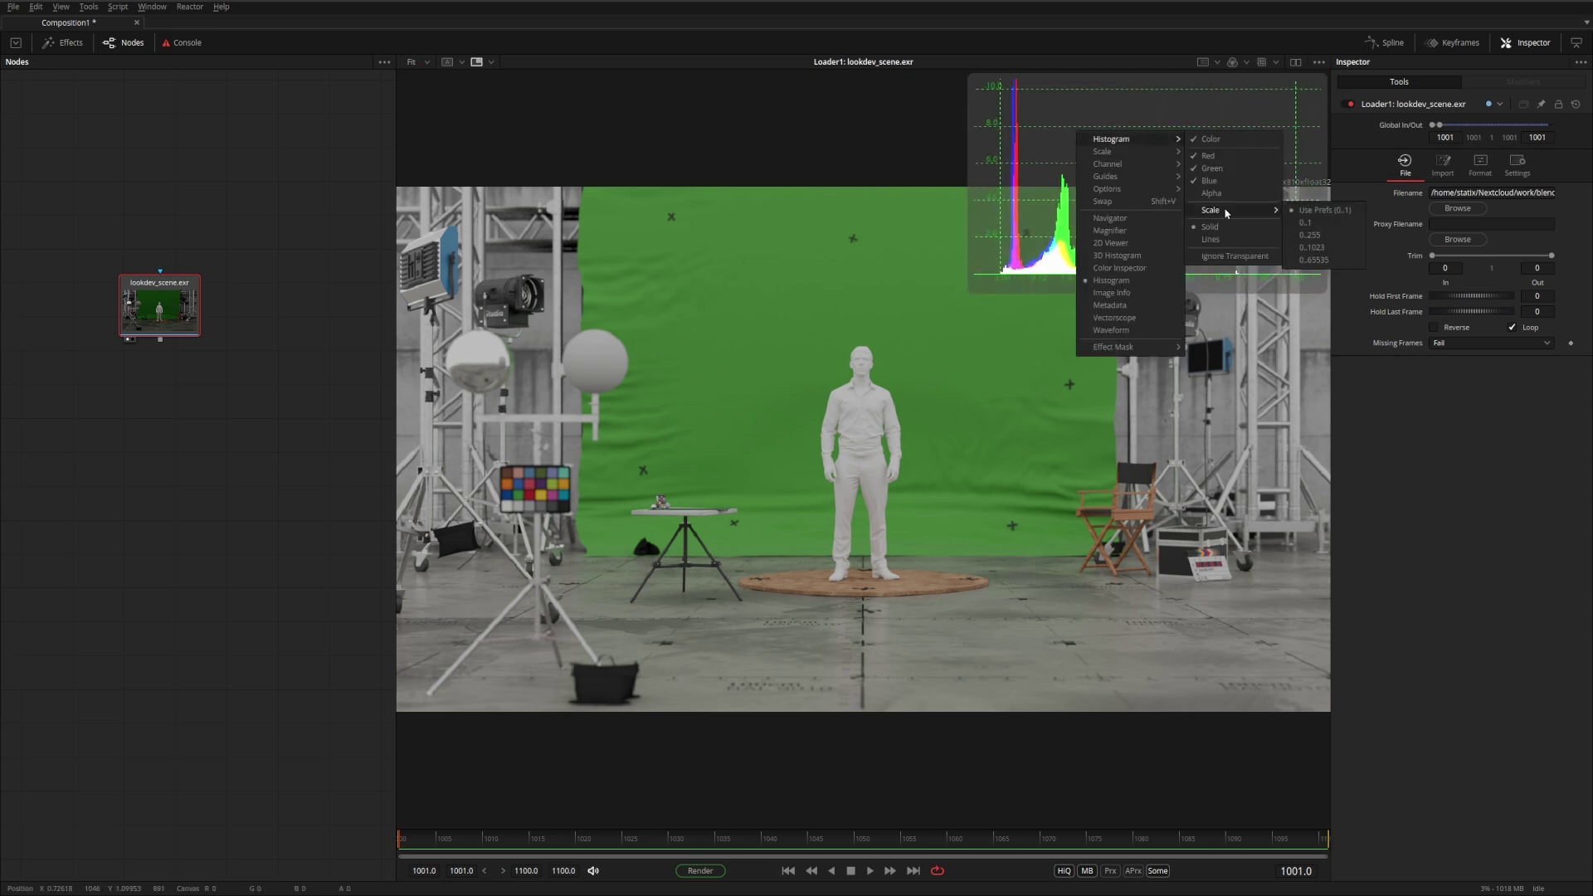
click(1223, 240)
right_click(1078, 167)
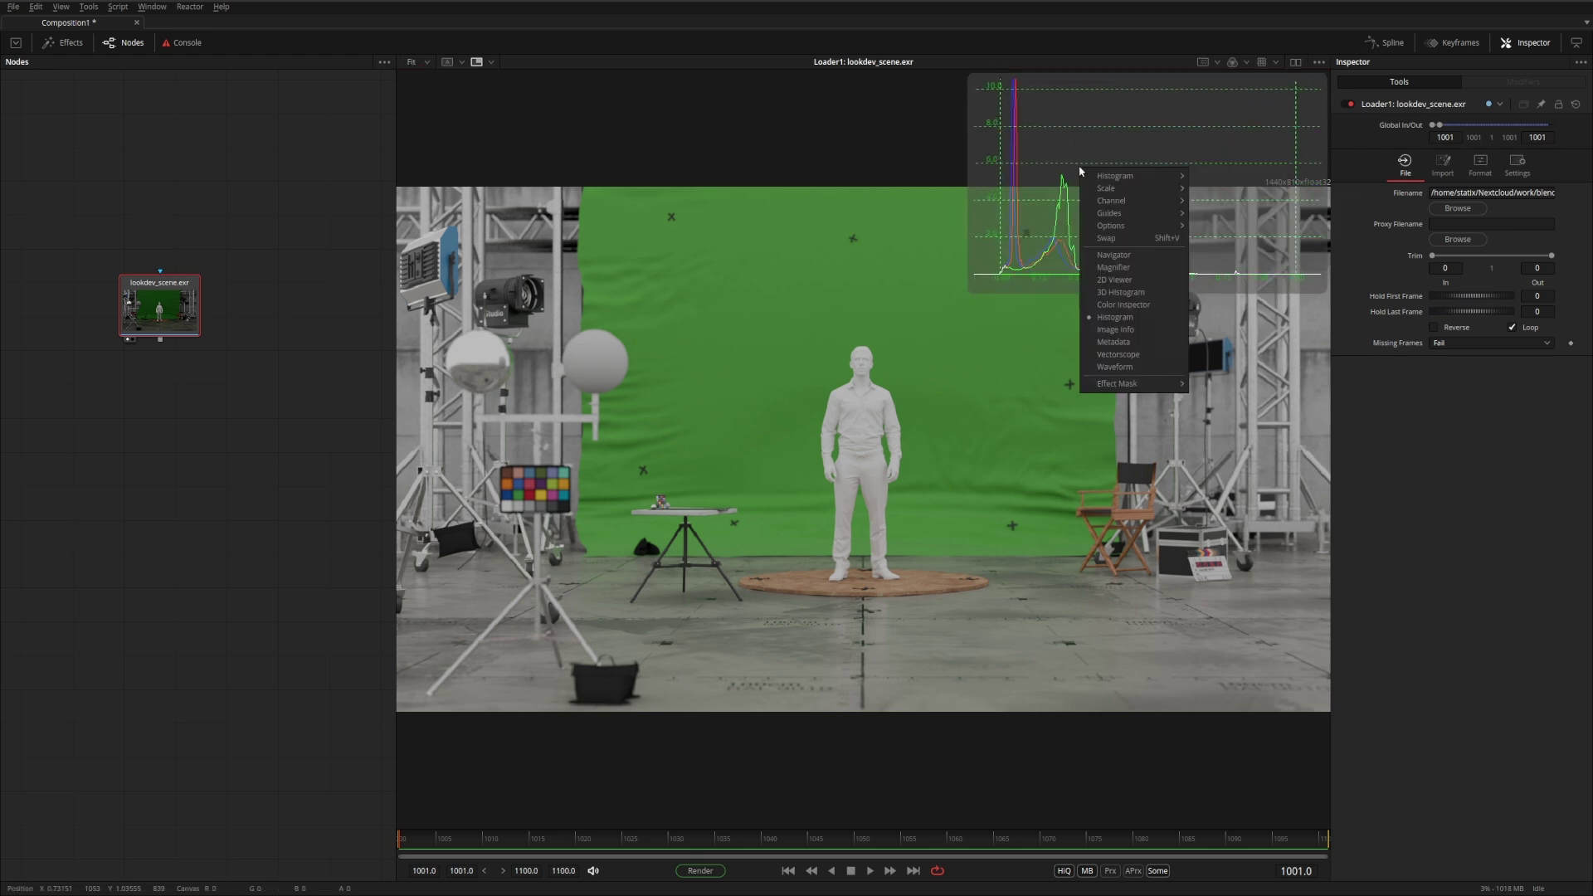
click(1037, 161)
- Show Image Info in the sub-view, switch it to Metadata, and resize the sub-view
right_click(1052, 129)
click(1087, 290)
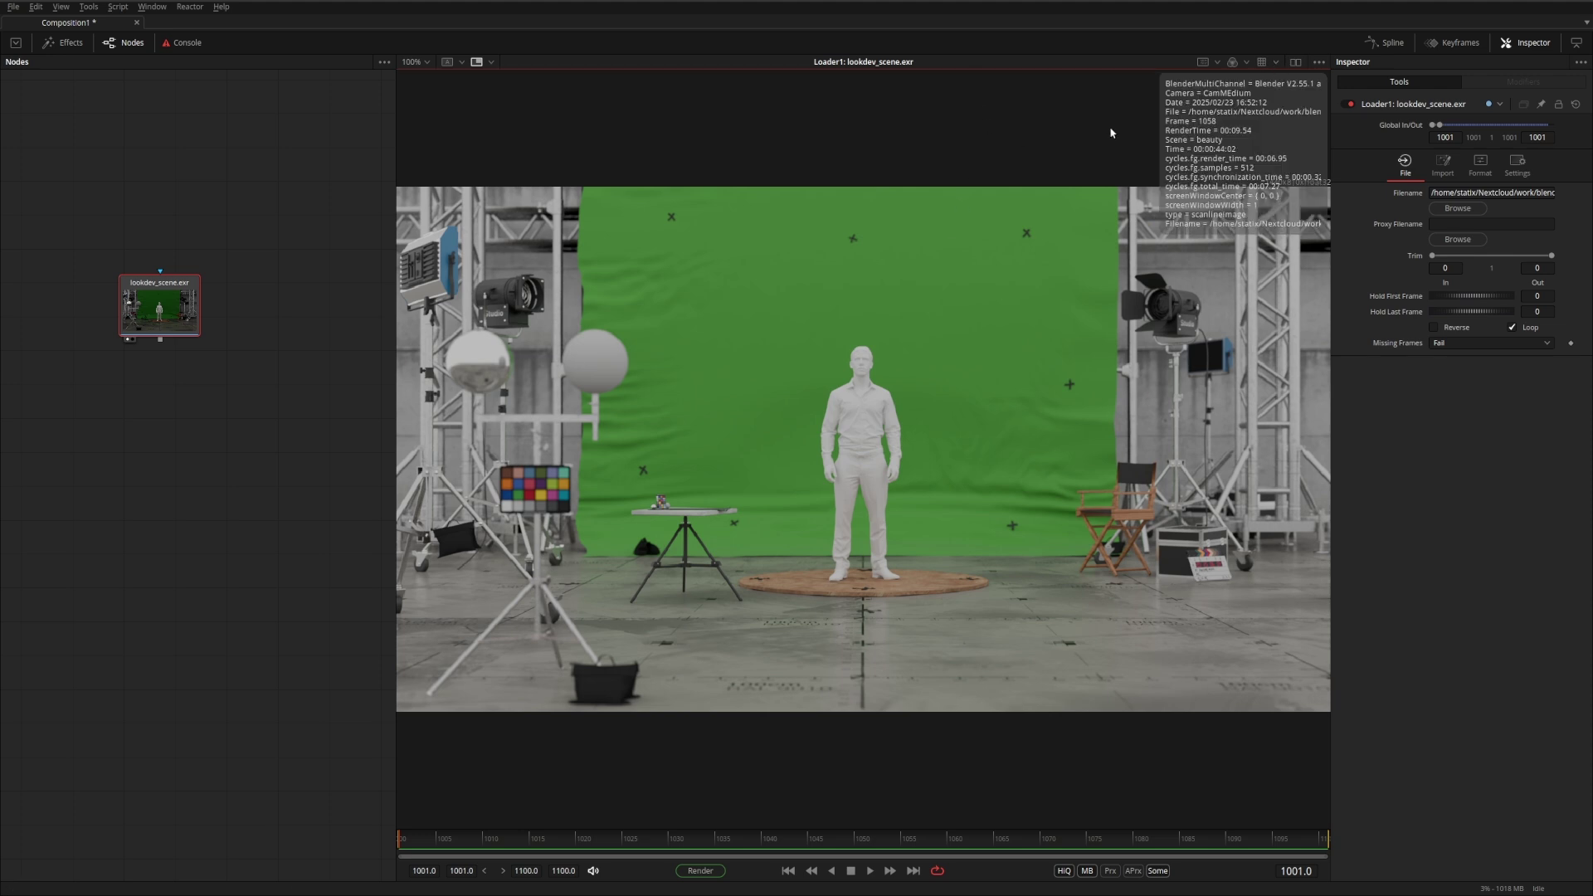
drag(1162, 235, 1139, 202)
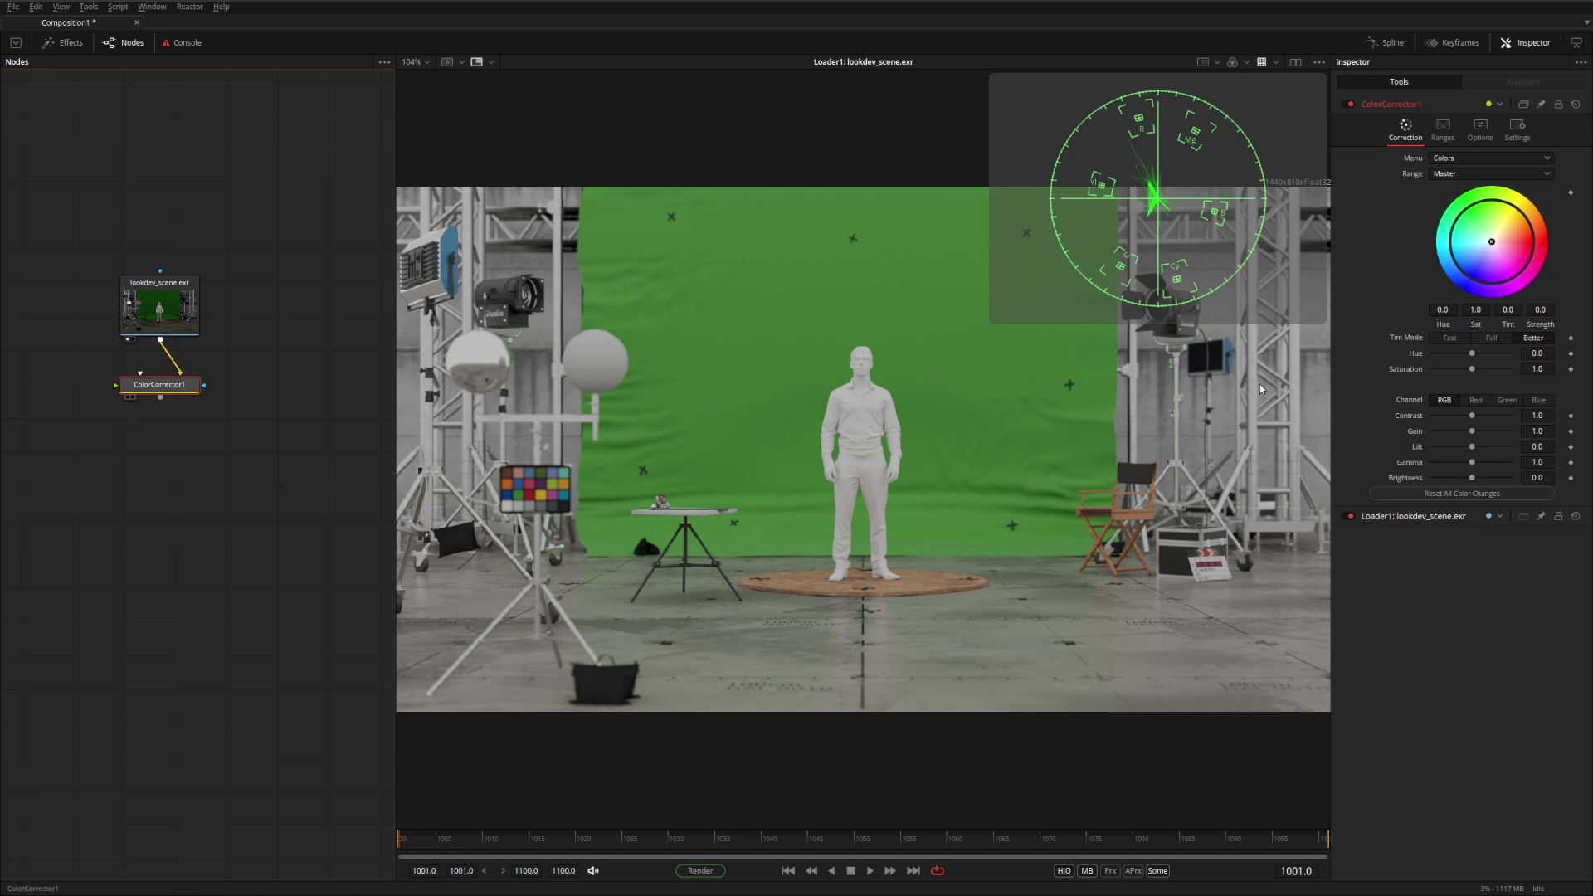
- With the sub-view on Vectorscope, tint the image slightly in ColorCorrector1, strength about 0.023, while viewing that node
mouse_move(1492, 242)
mouse_down()
mouse_move(1507, 224)
mouse_move(1479, 237)
mouse_move(1499, 257)
mouse_move(1519, 234)
mouse_move(1497, 242)
mouse_move(1503, 267)
mouse_move(1523, 253)
mouse_move(1494, 243)
mouse_up()
right_click(1085, 161)
- Switch the sub-view to Waveform and enlarge it
right_click(997, 138)
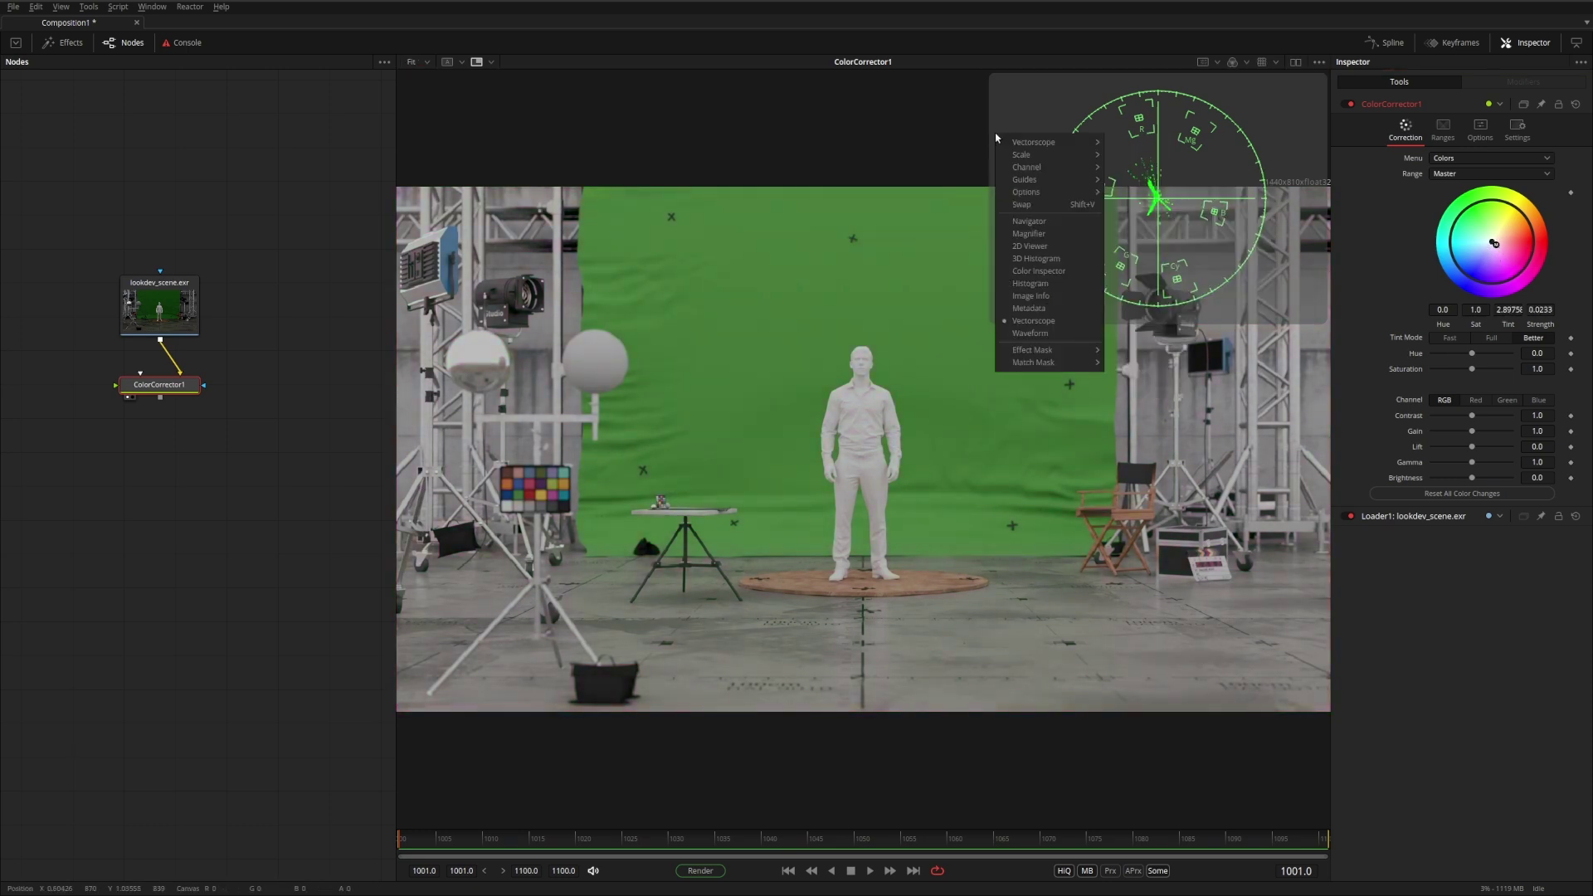
click(1030, 332)
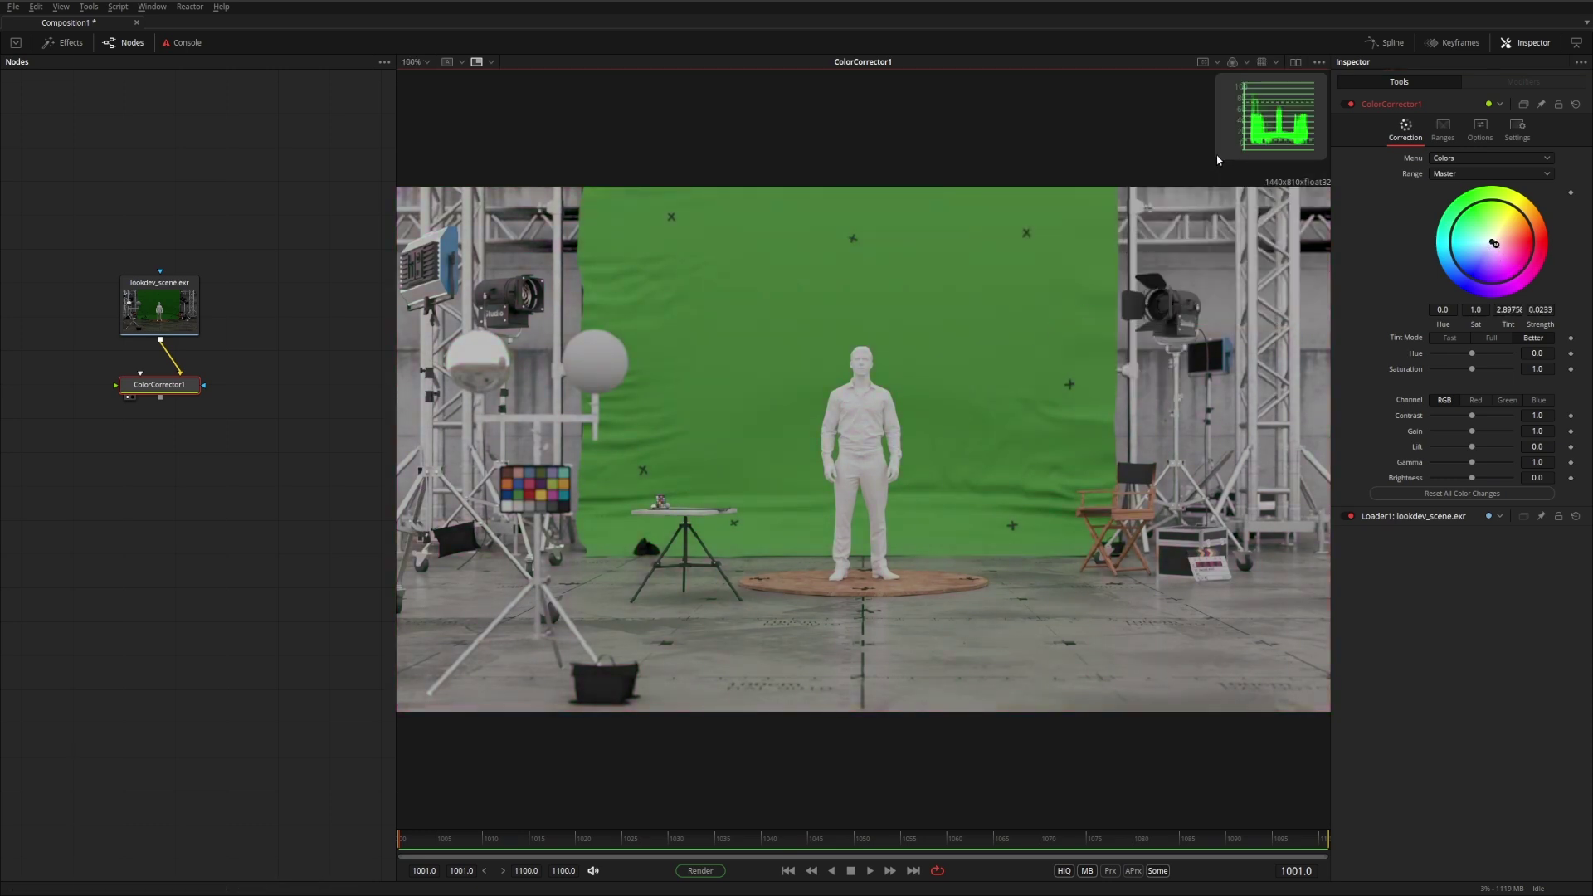
drag(1218, 159, 937, 260)
- Try the One line option for the Waveform sub-view
right_click(1051, 101)
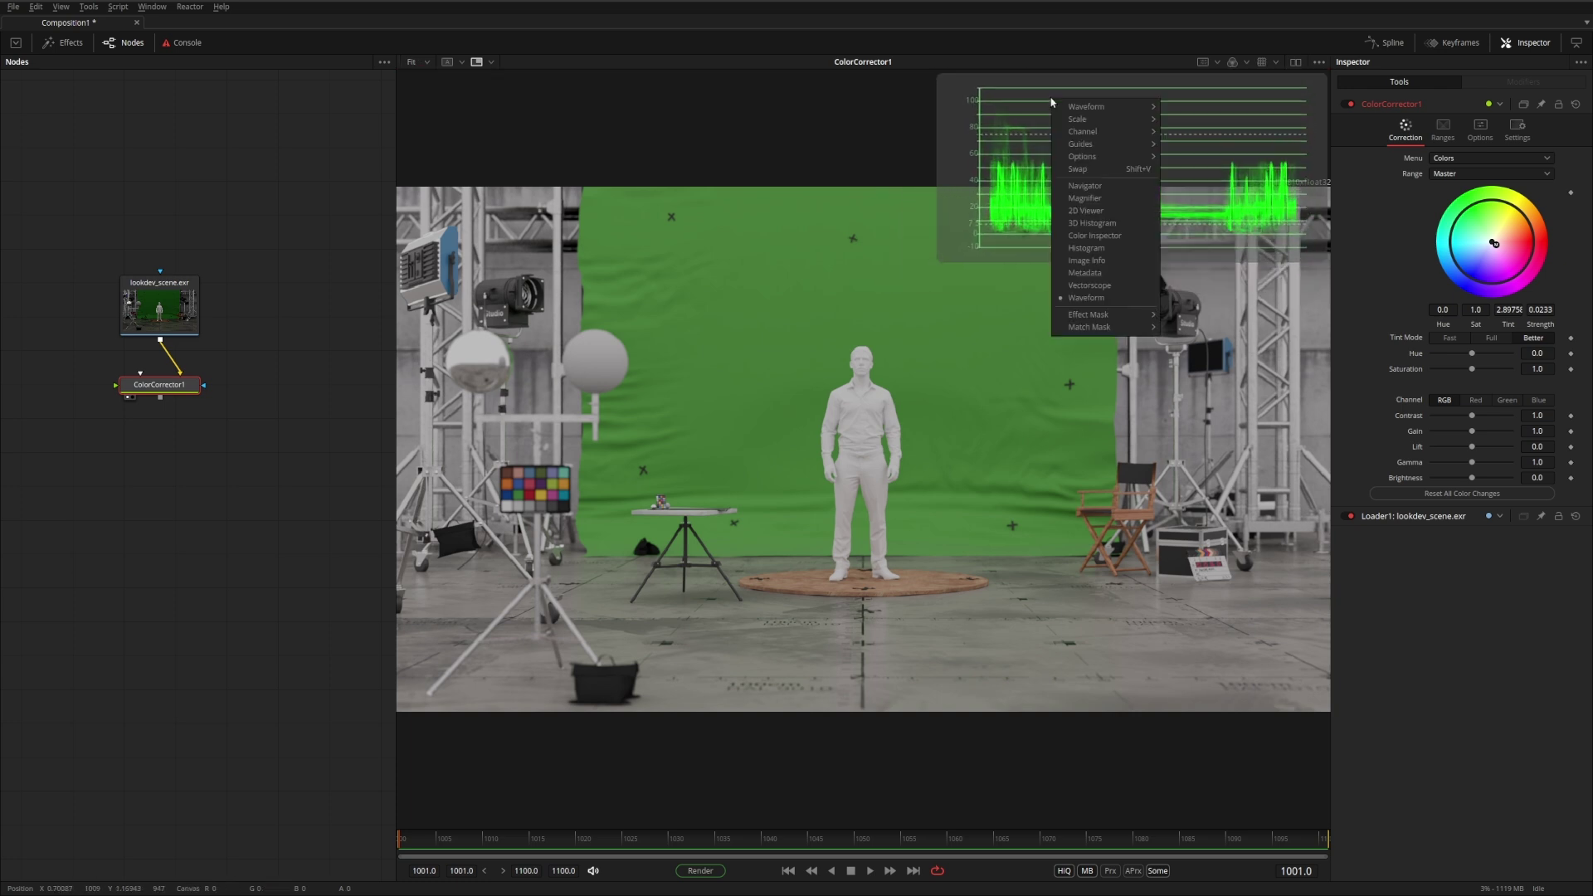
mouse_move(1083, 109)
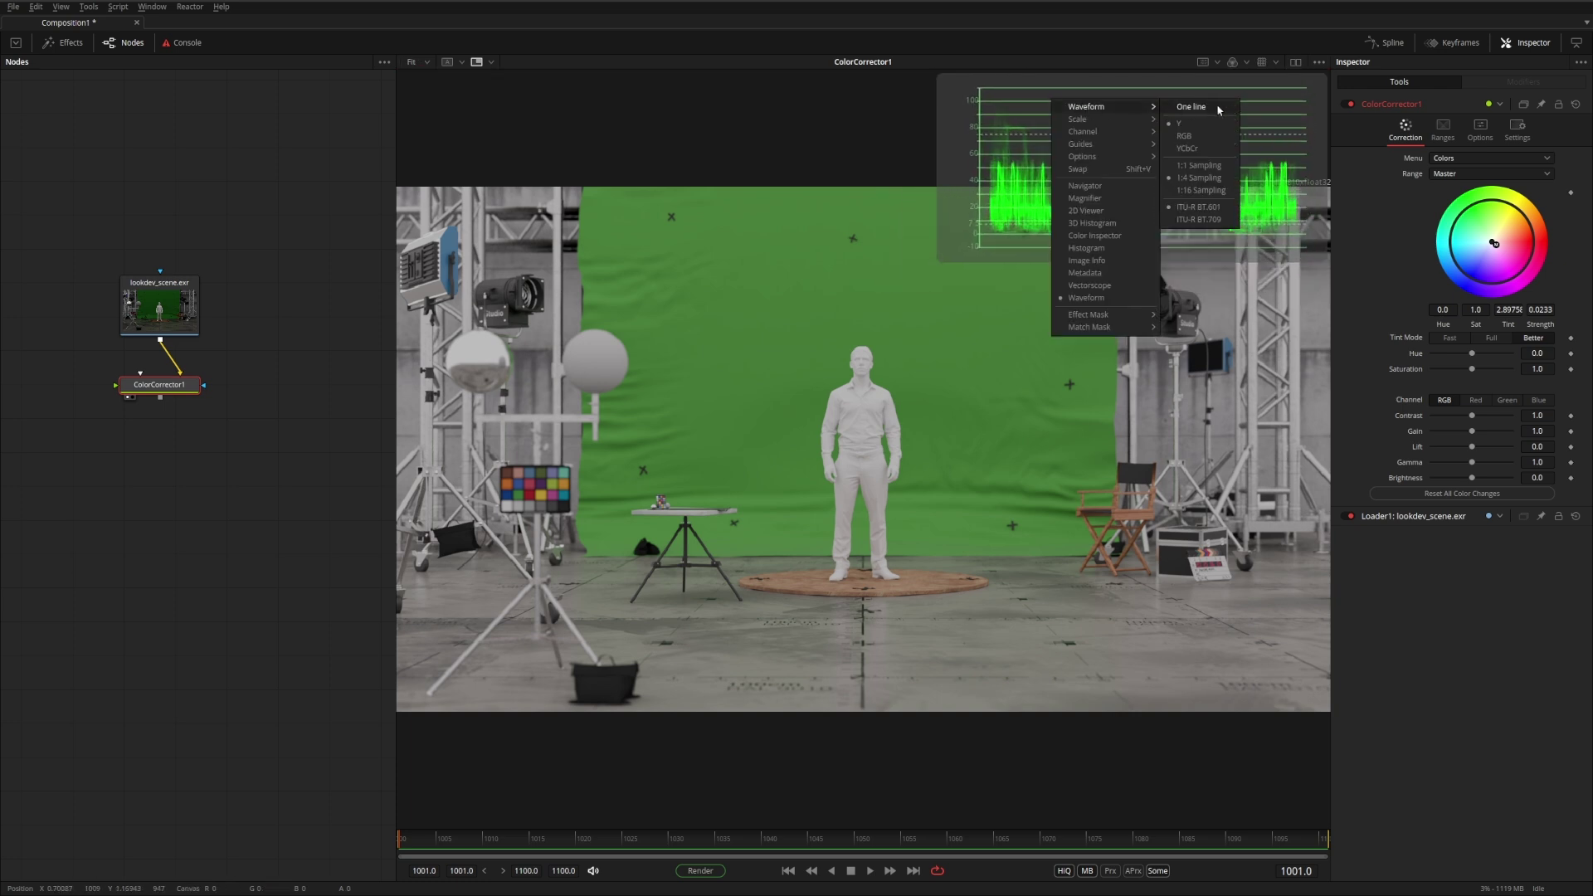
click(1218, 110)
right_click(1065, 108)
- Set the Waveform sub-view to show the RGB channels
right_click(1105, 115)
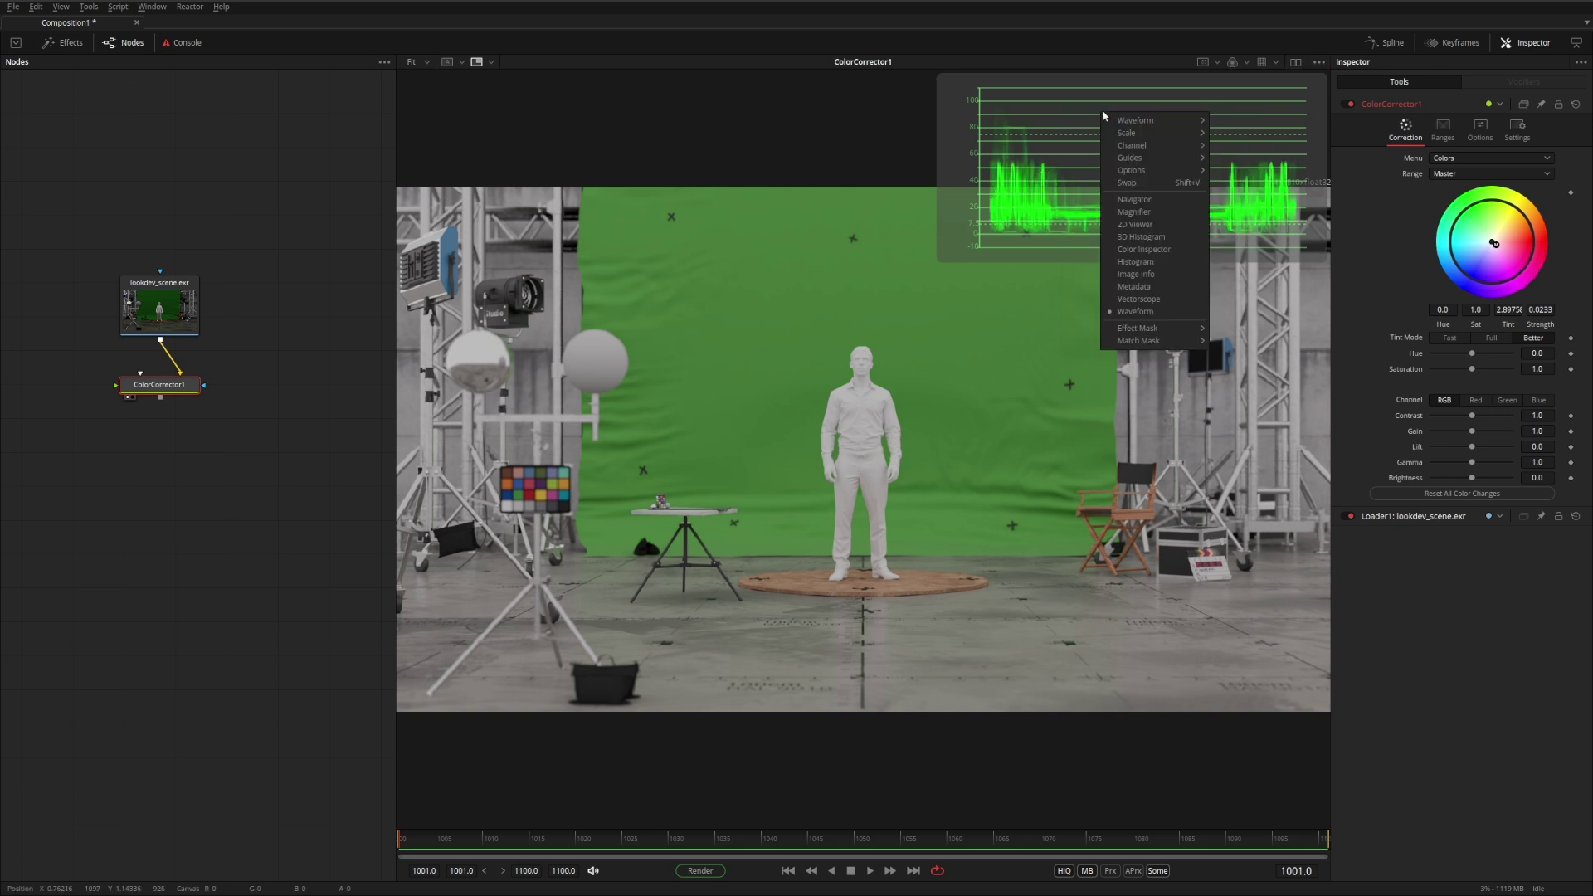
mouse_move(1127, 119)
click(1234, 149)
right_click(1213, 140)
mouse_move(1232, 147)
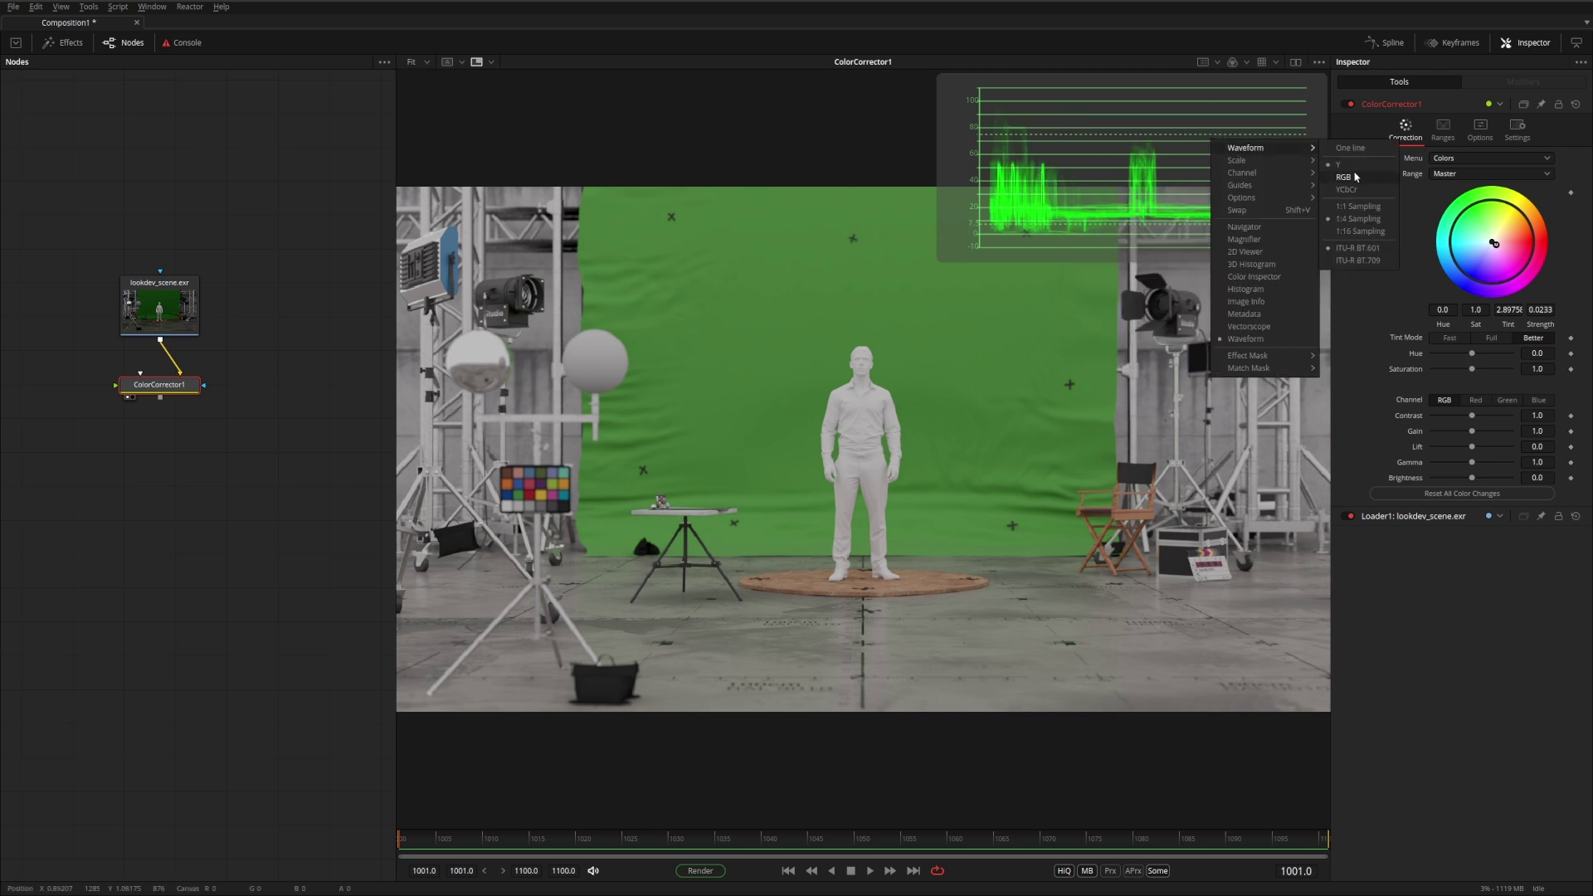
click(1356, 177)
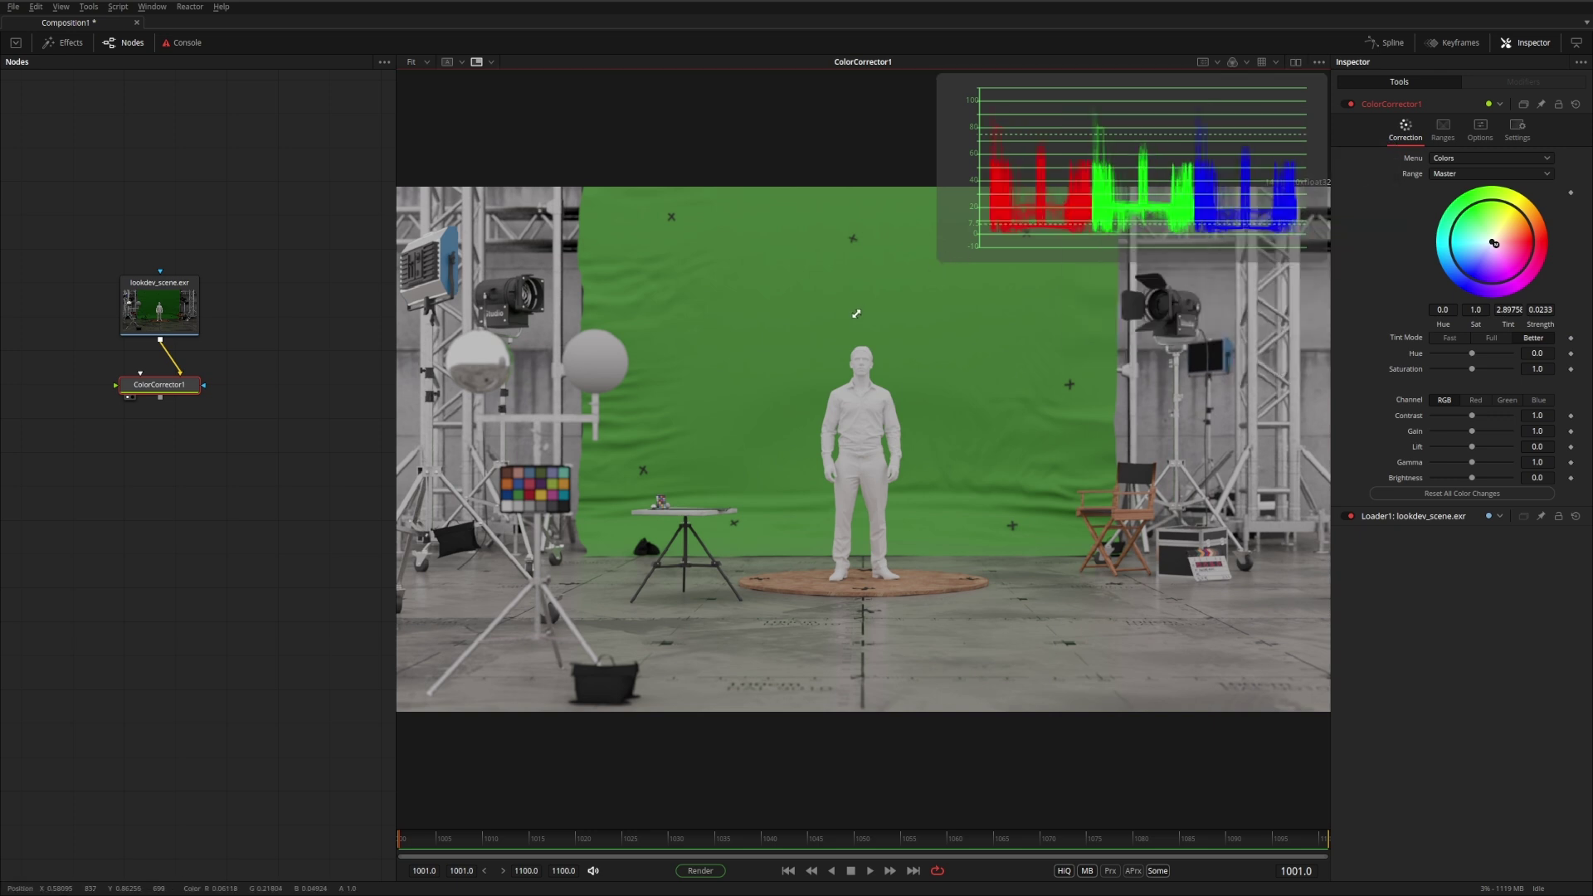
- Enlarge the RGB waveform sub-view and adjust ColorCorrector1's tint on the color wheel
drag(856, 313, 855, 318)
mouse_move(1494, 243)
mouse_down()
mouse_move(1470, 260)
mouse_move(1492, 242)
mouse_up()
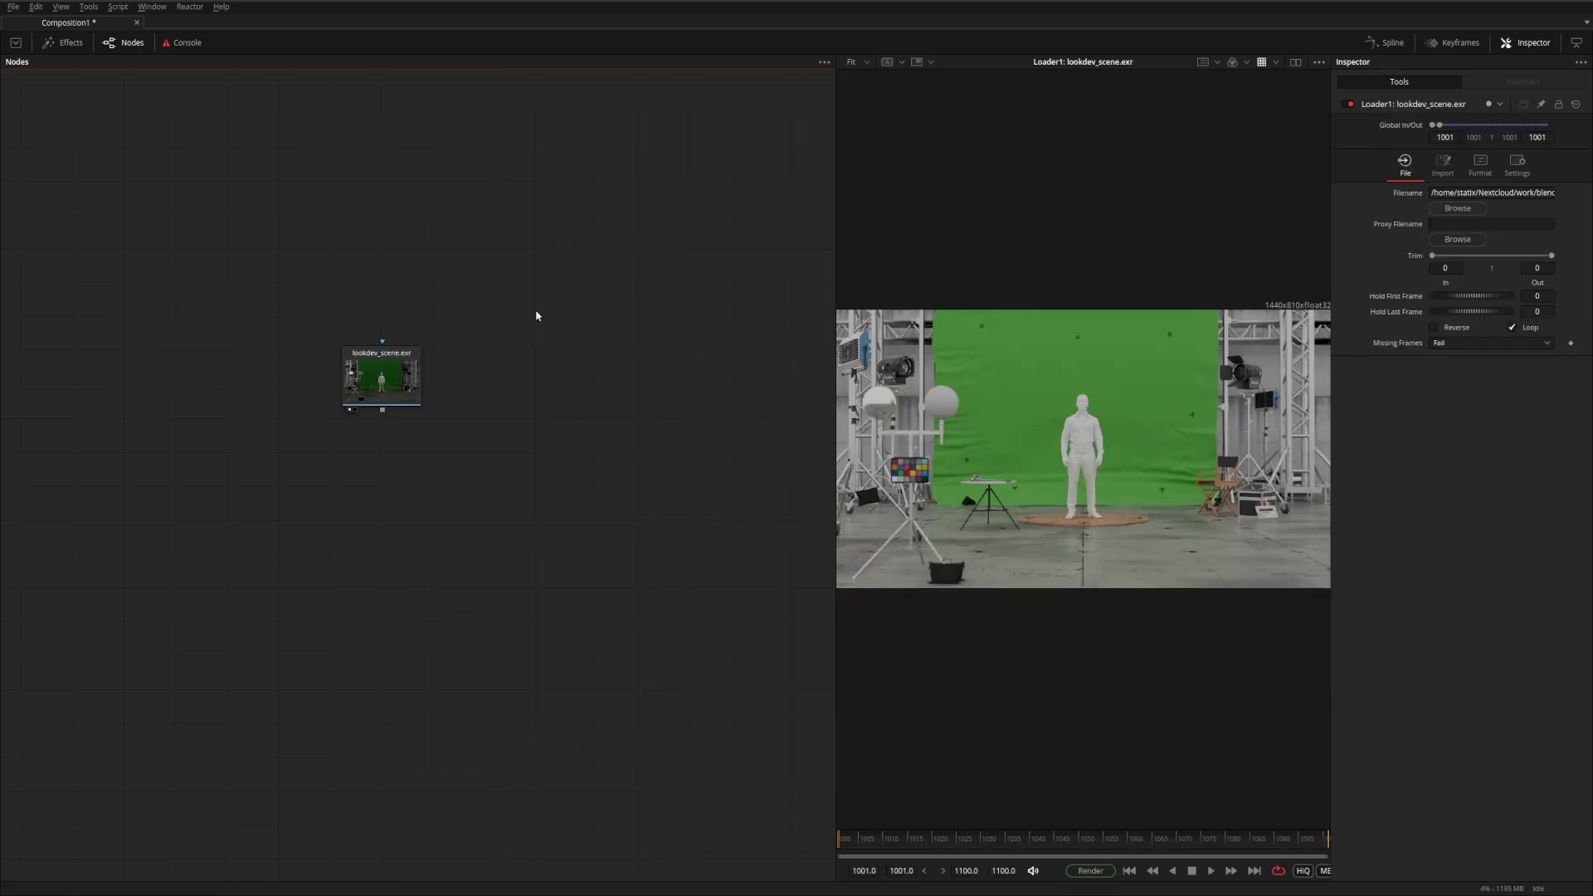
- Open the Render Manager, move its window lower, and enlarge it
click(13, 8)
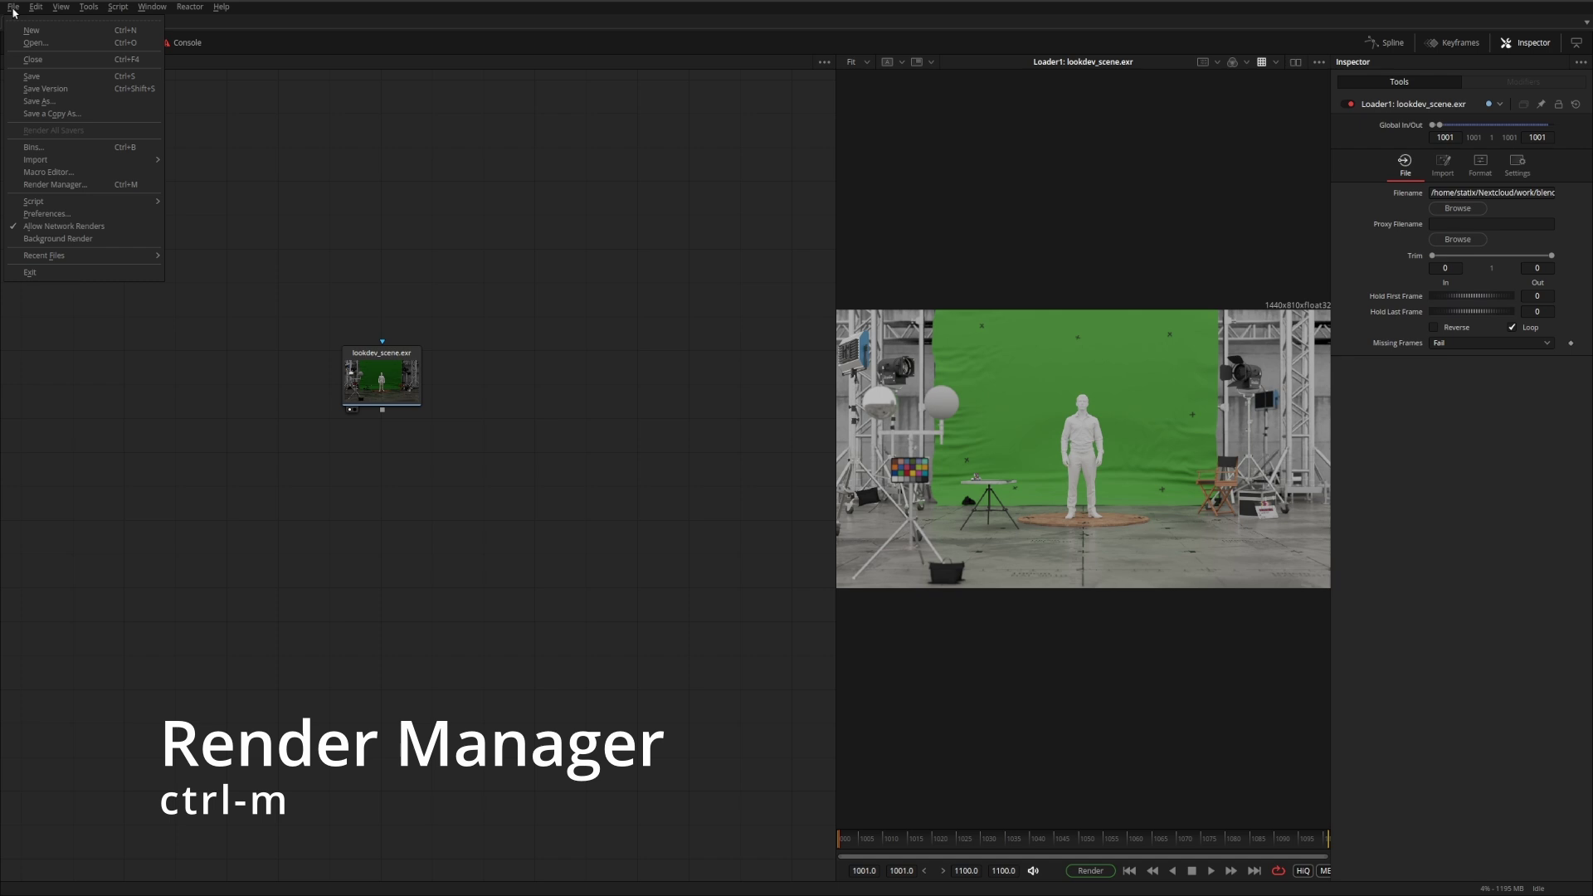
click(67, 184)
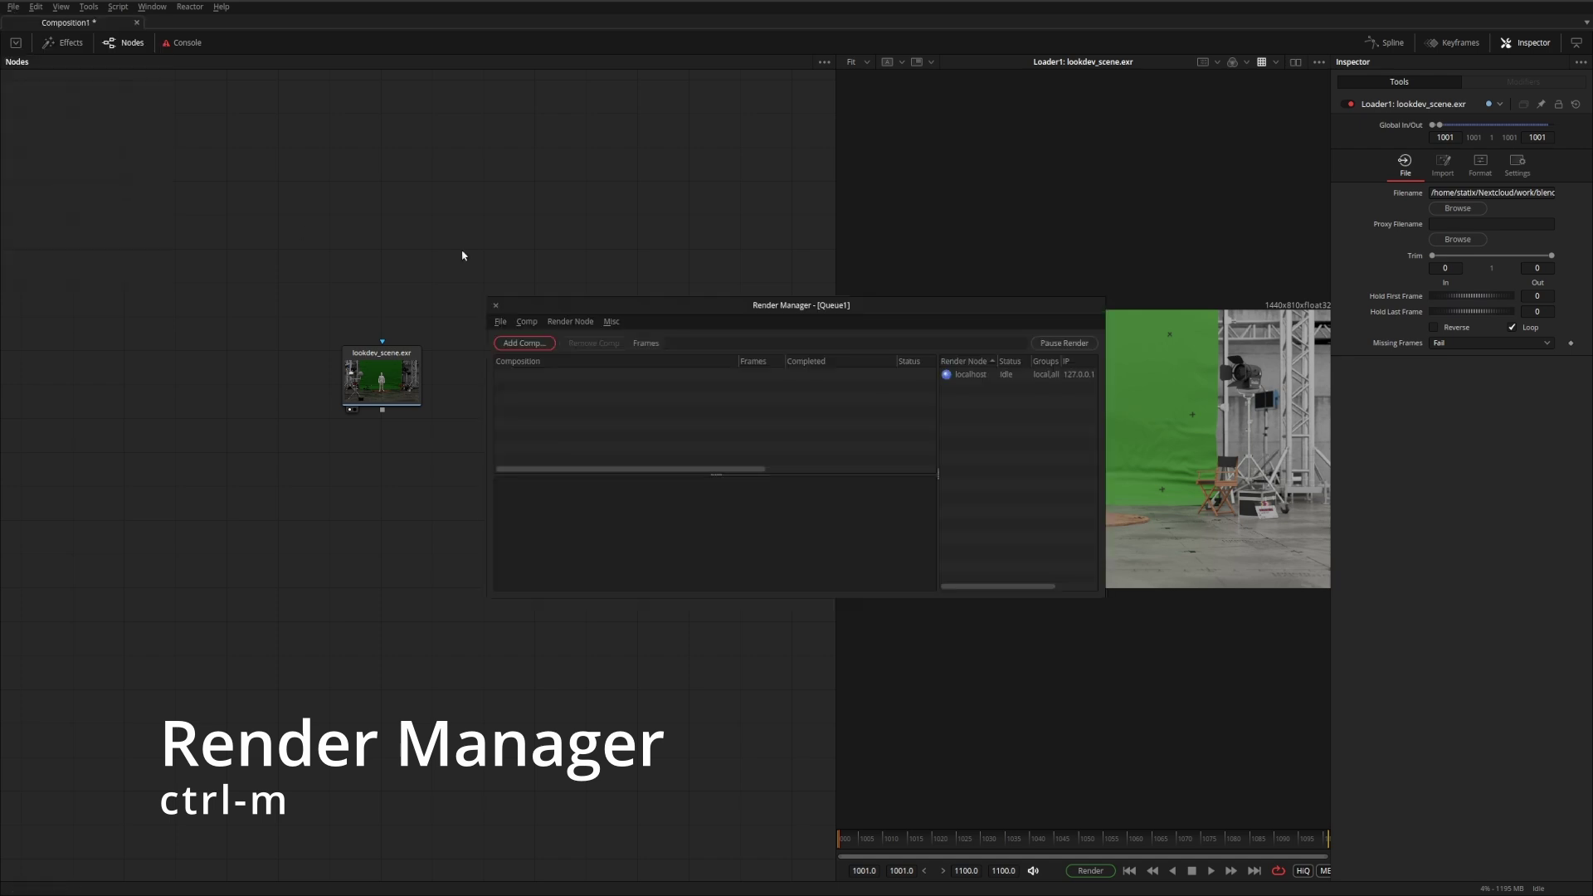
drag(652, 313, 646, 397)
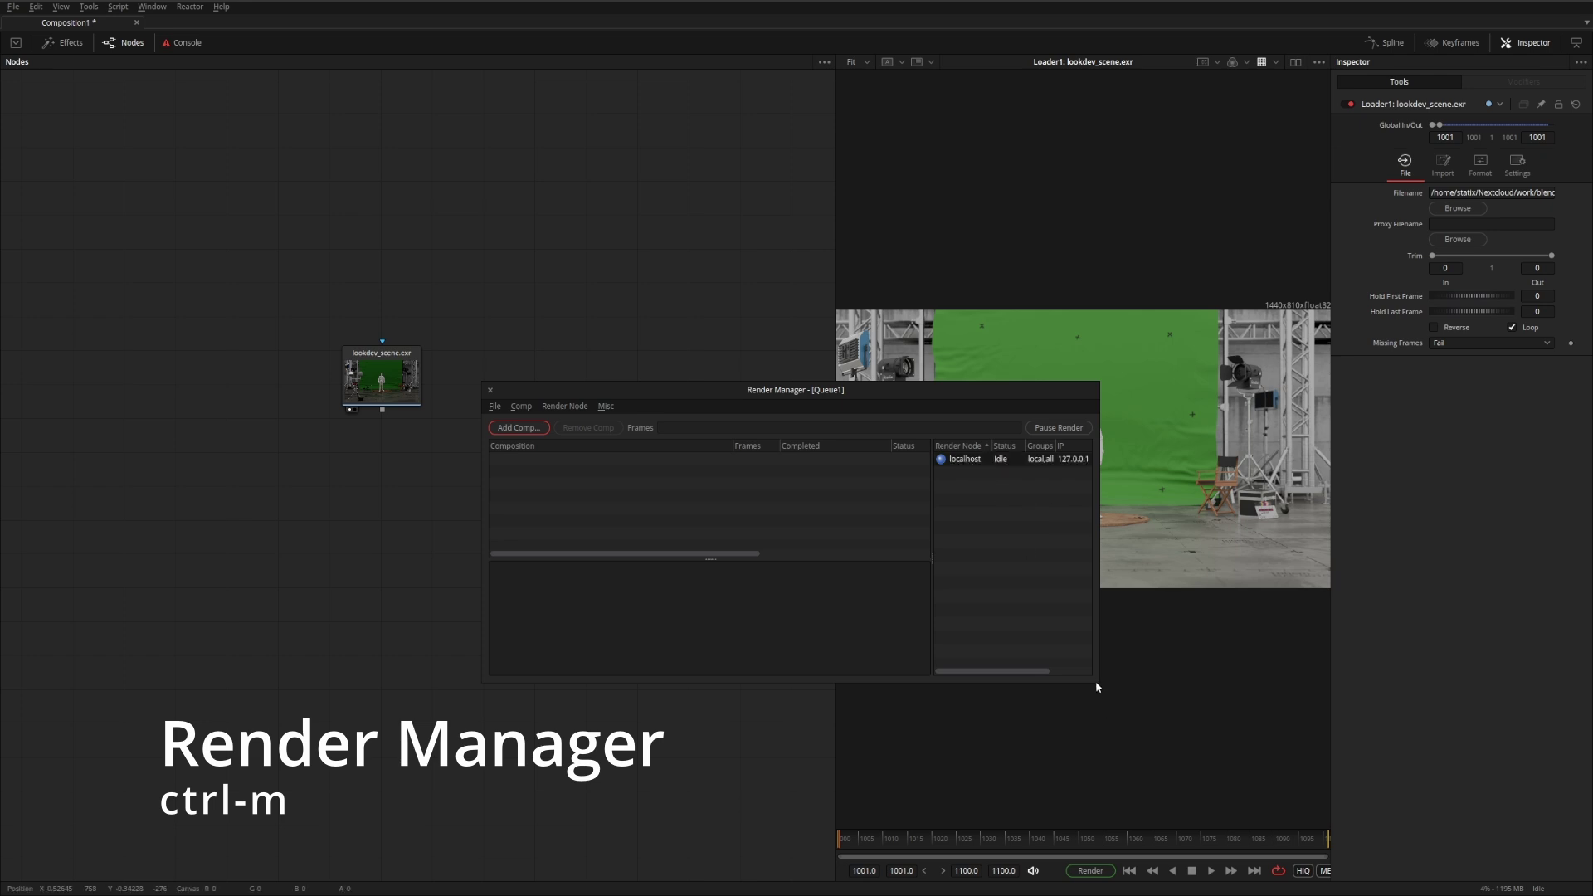
drag(1099, 682, 1287, 754)
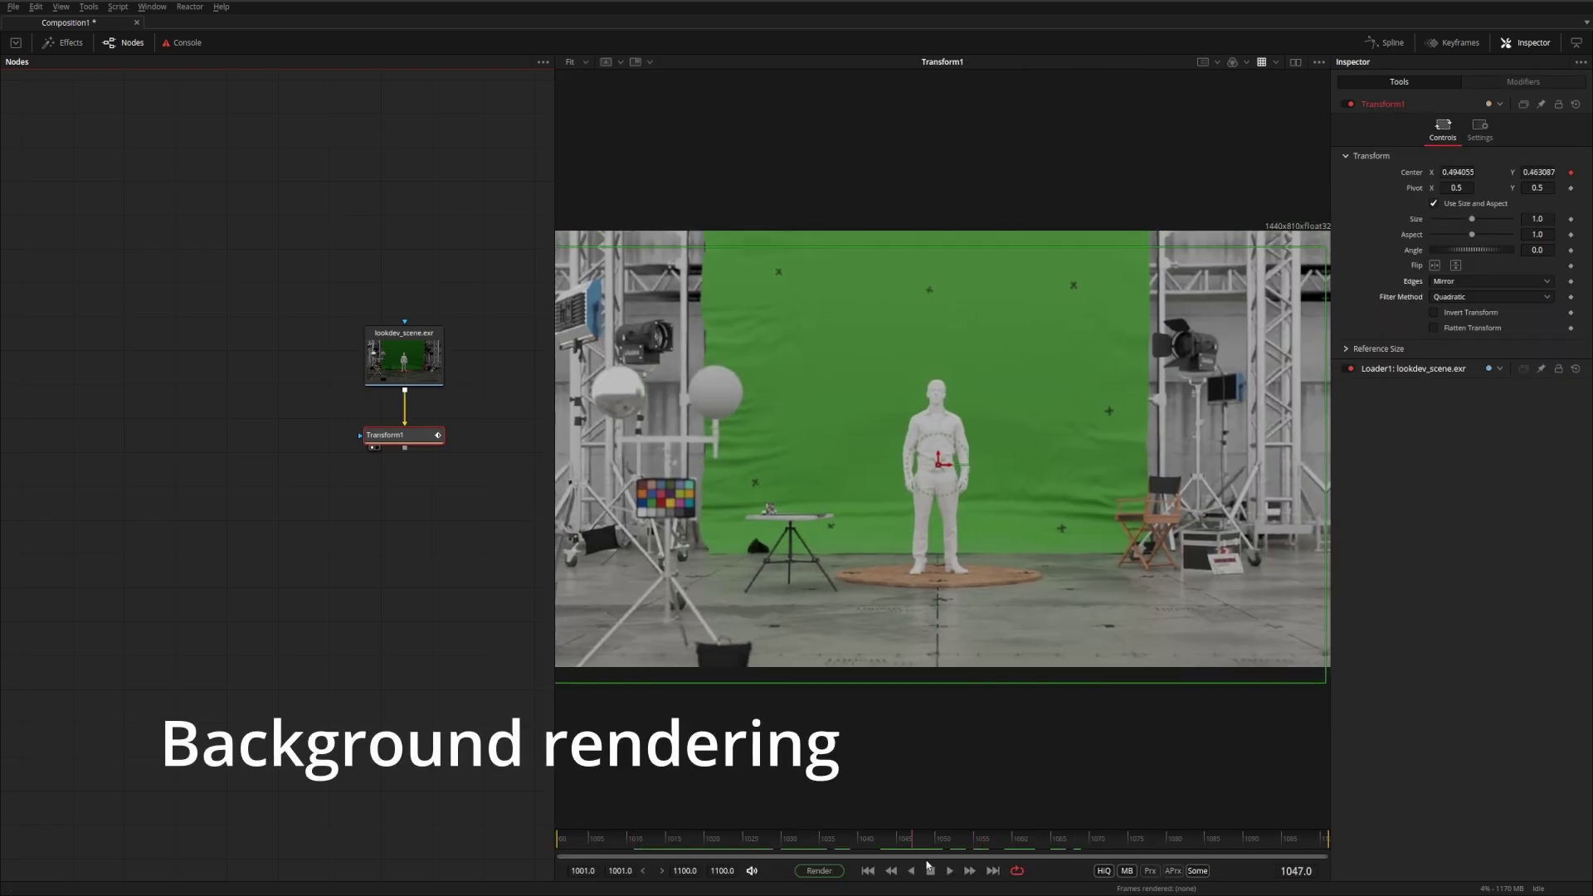
- Scrub back to about frame 1010, then play and stop the animated Transform1
drag(1187, 859, 643, 846)
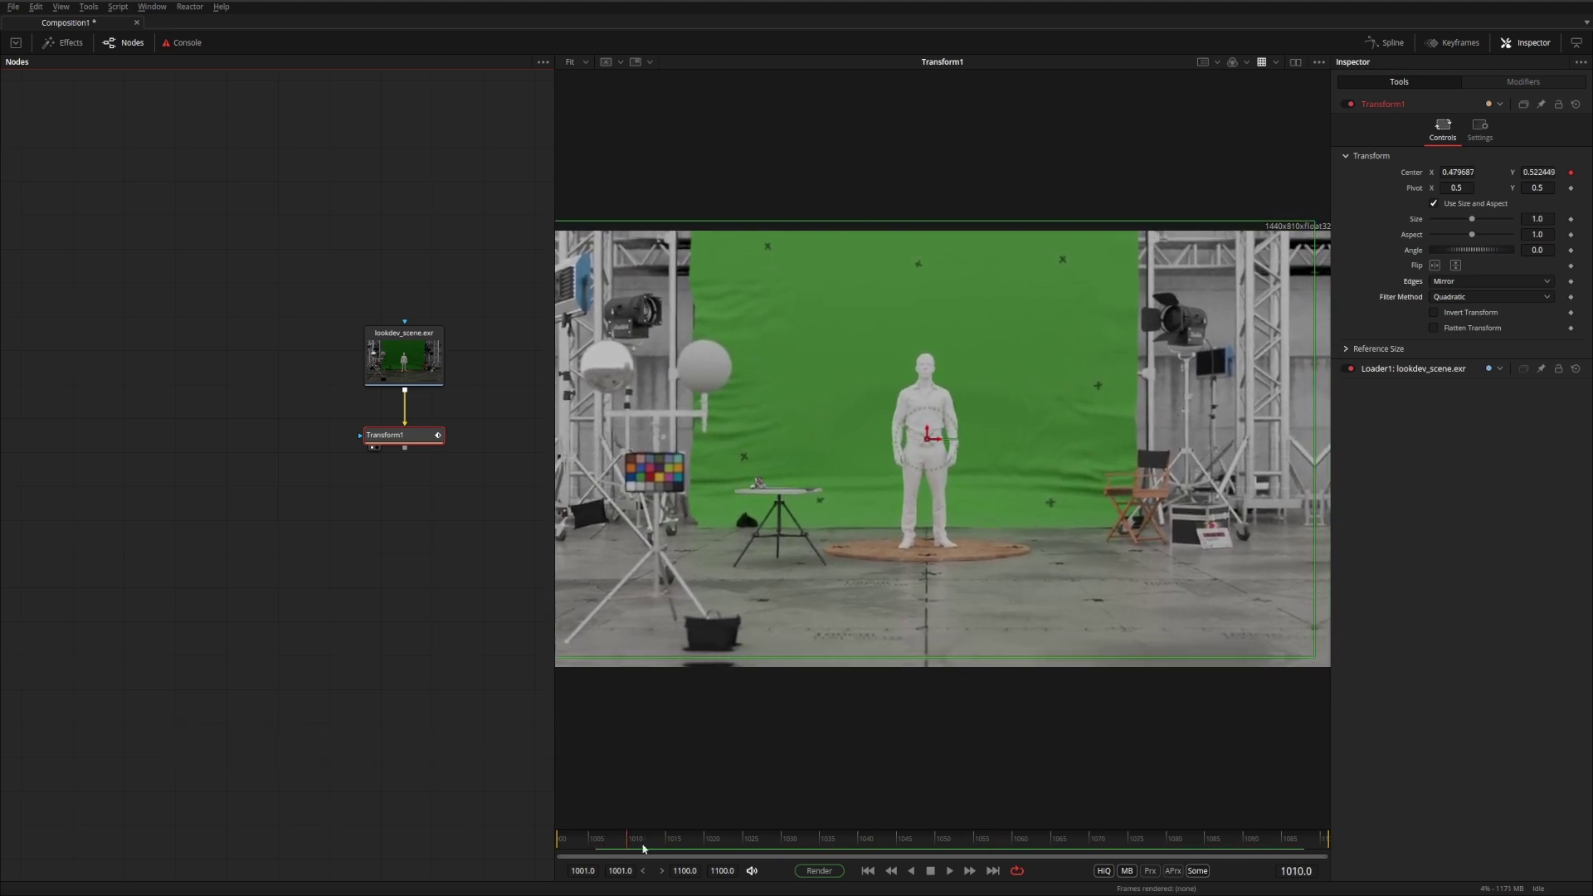
click(946, 872)
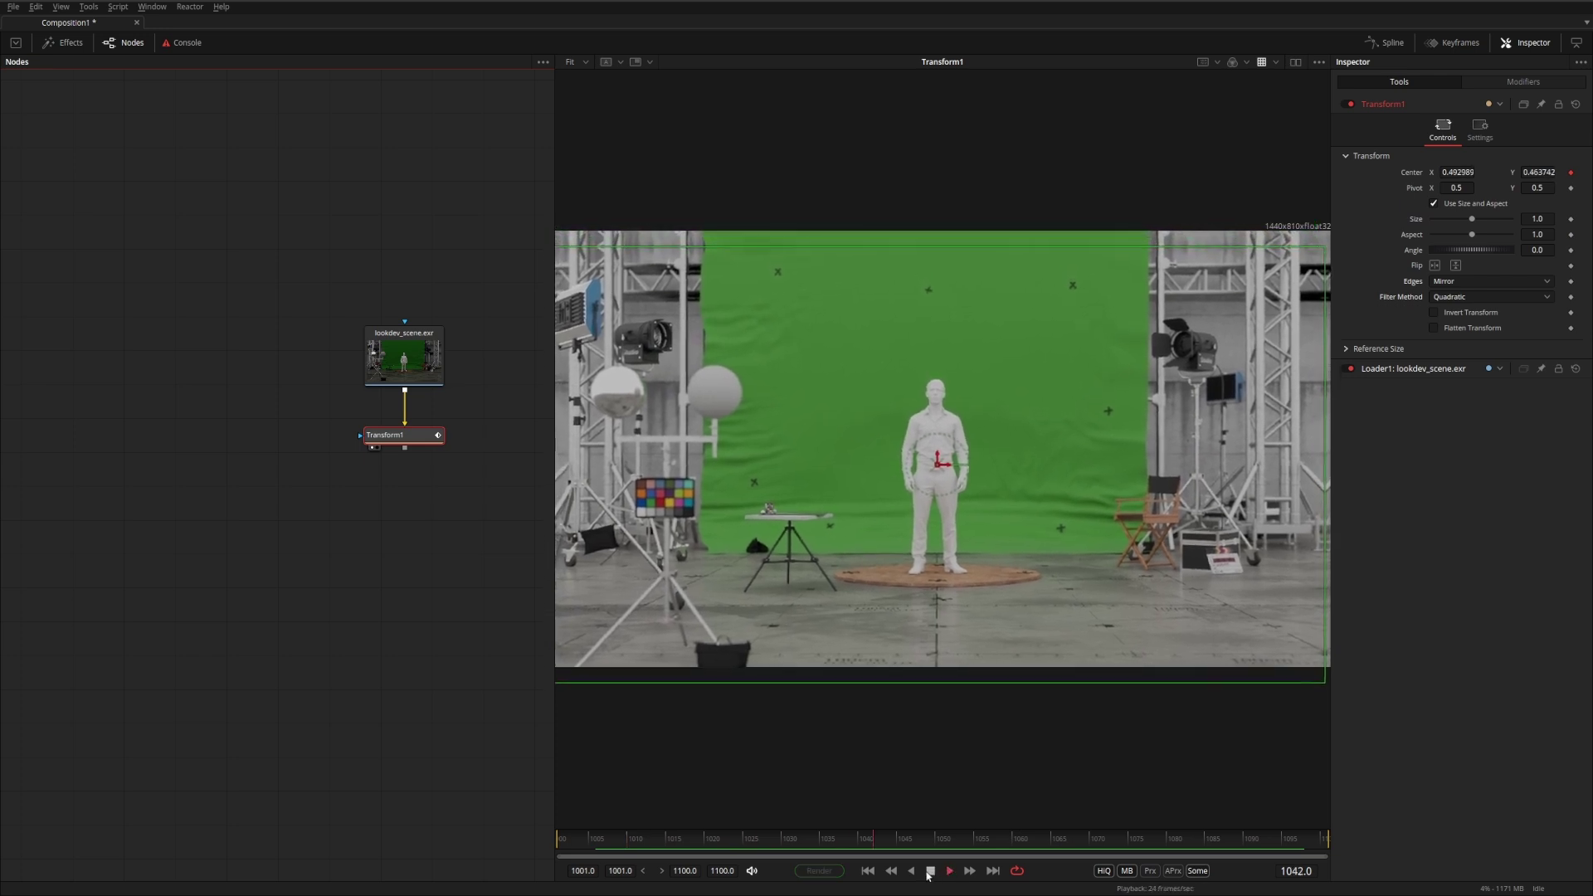
click(930, 872)
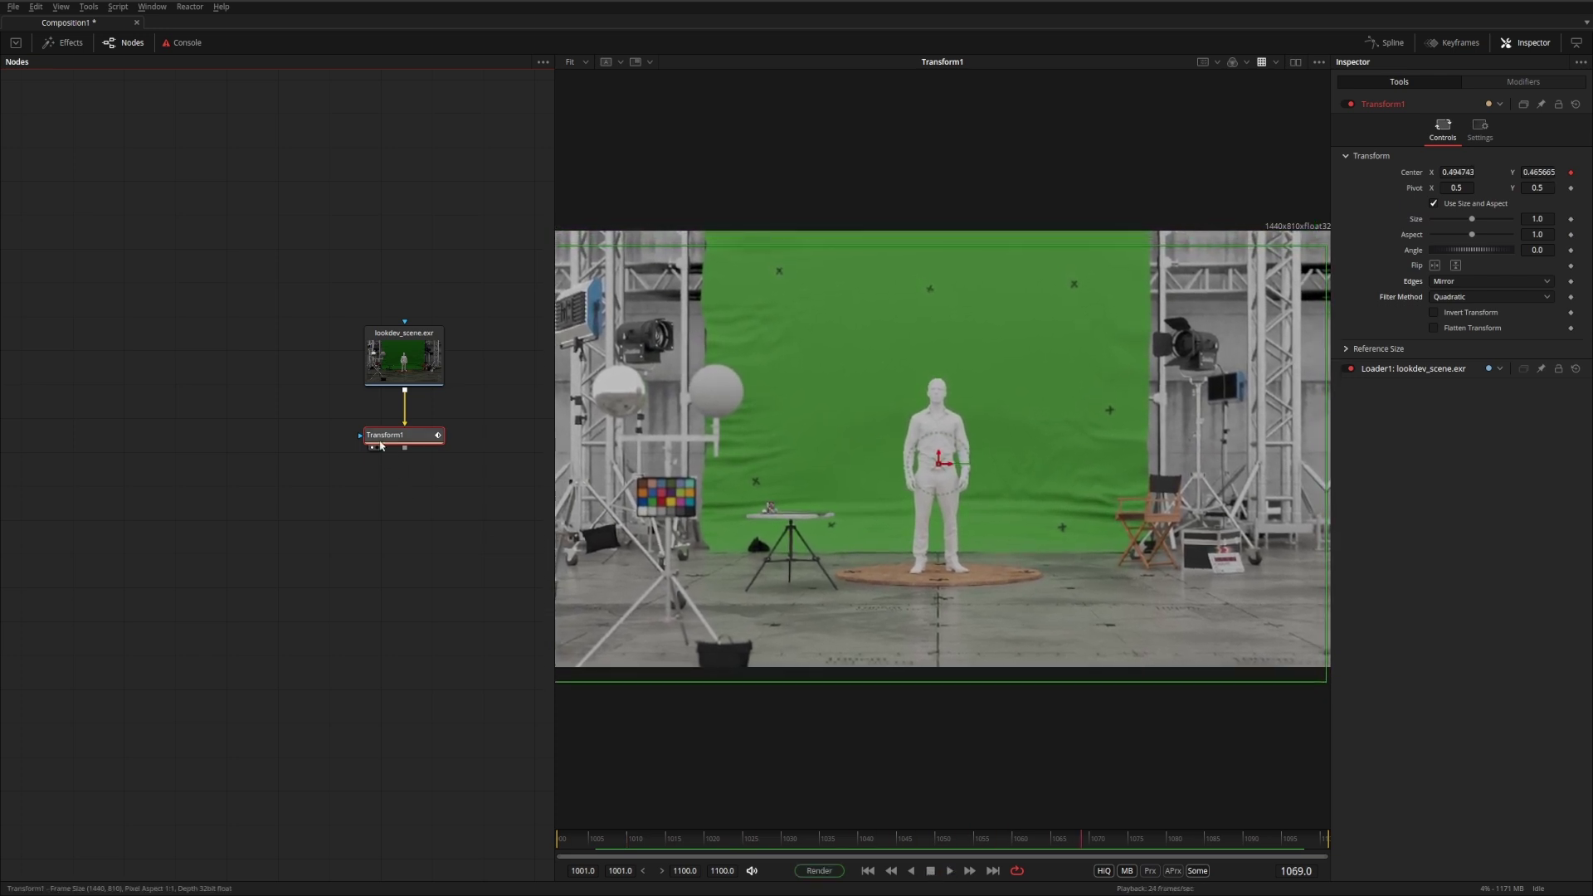
- Add a Blur after Transform1, view it, and set its Blur Size to about 23.6
key(b)
key(1)
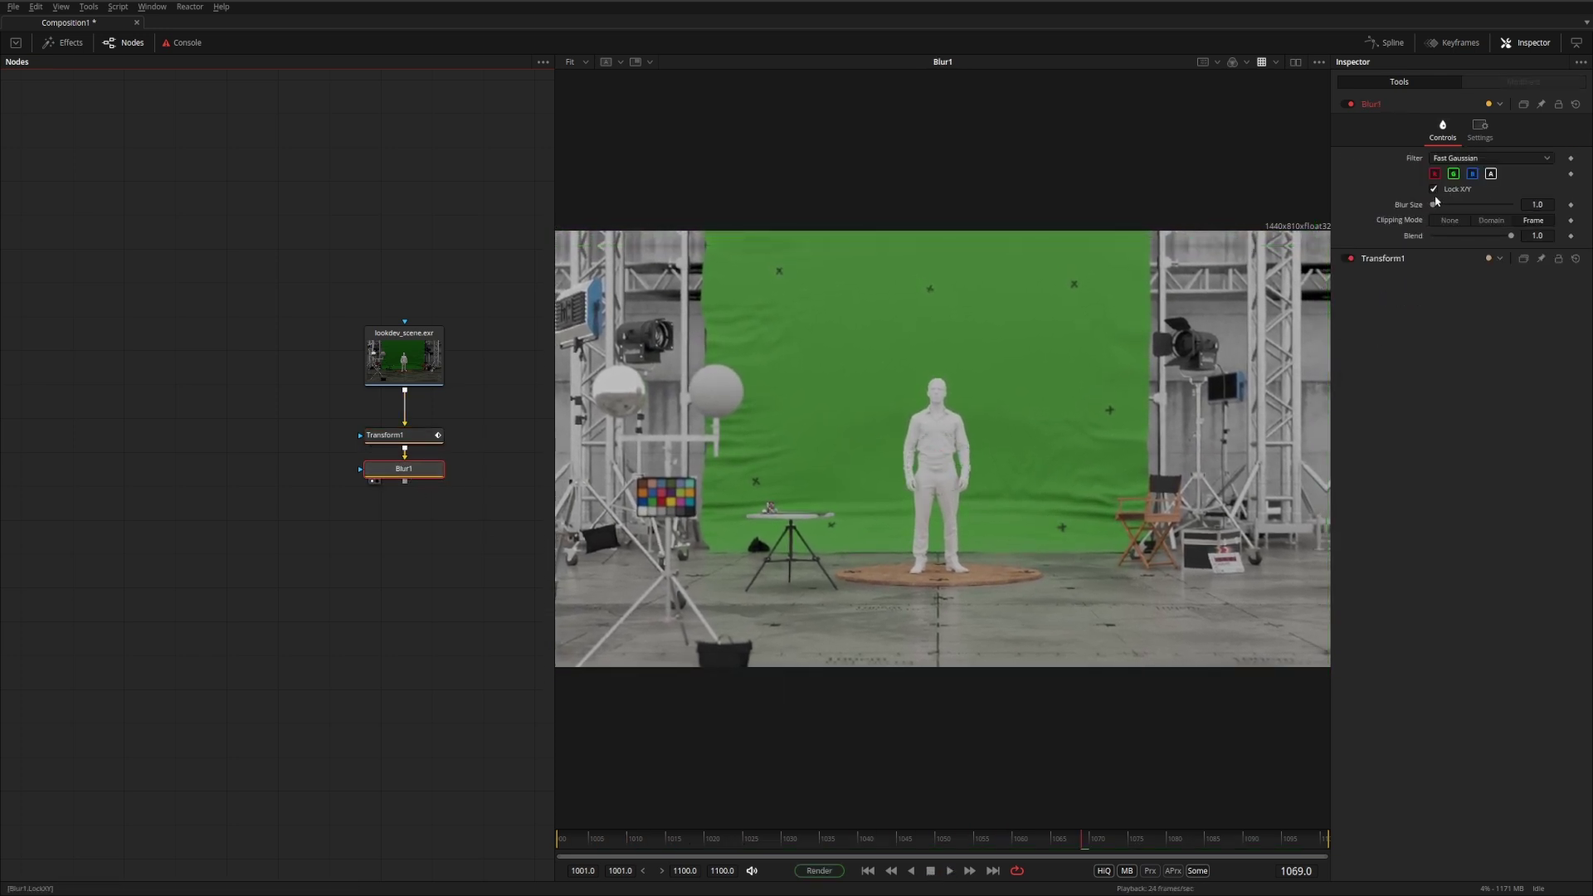
drag(1434, 204, 1452, 204)
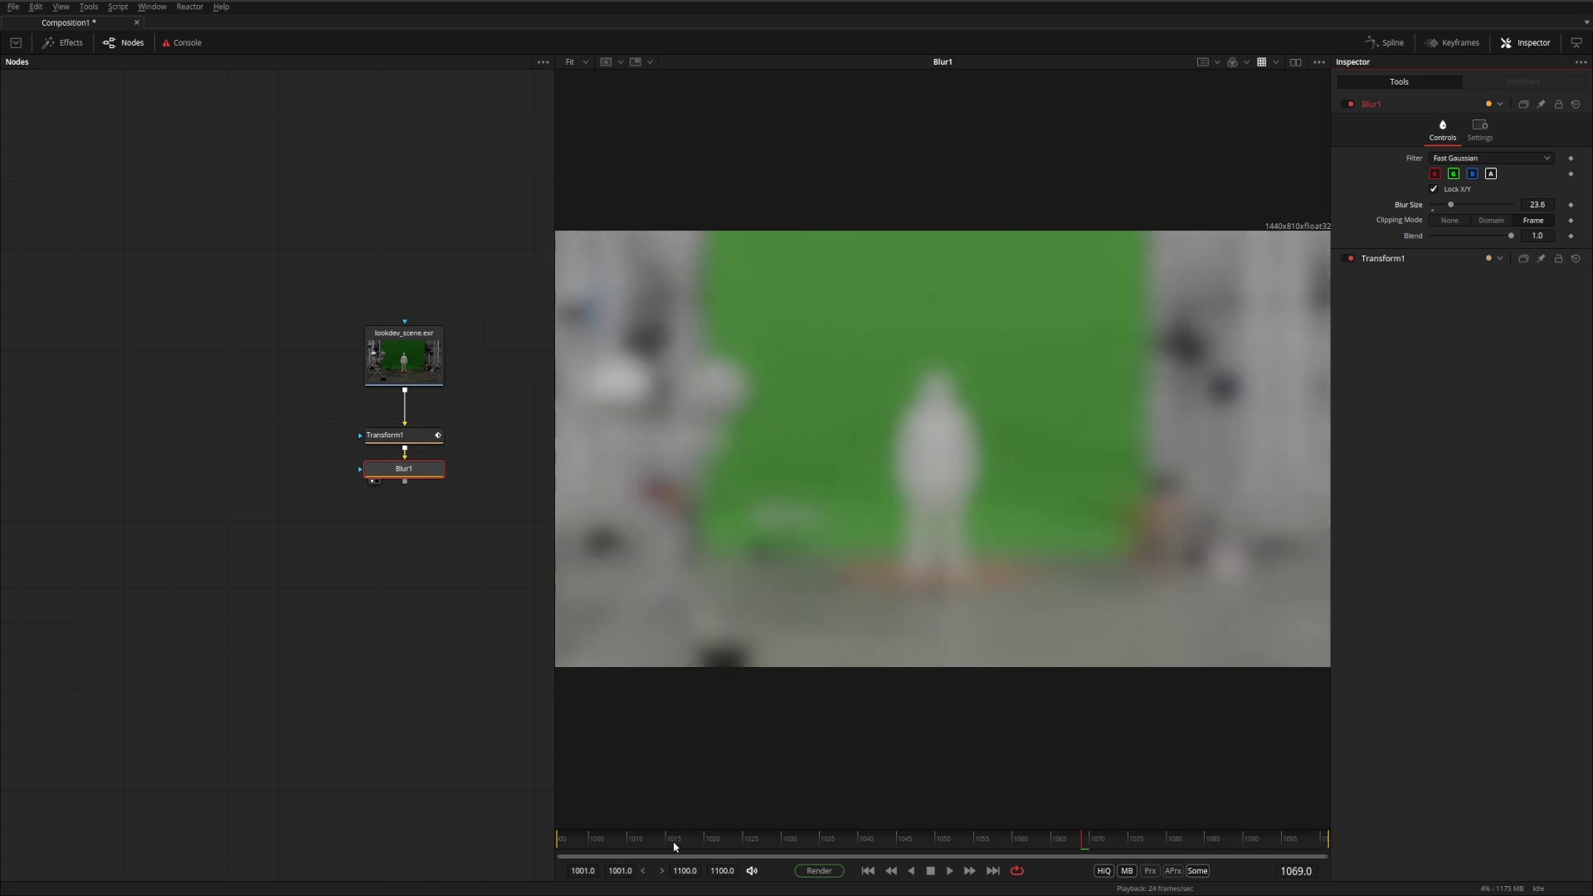
- Check the background-rendered frame range on the timeline and play the blurred animation
drag(674, 847, 890, 848)
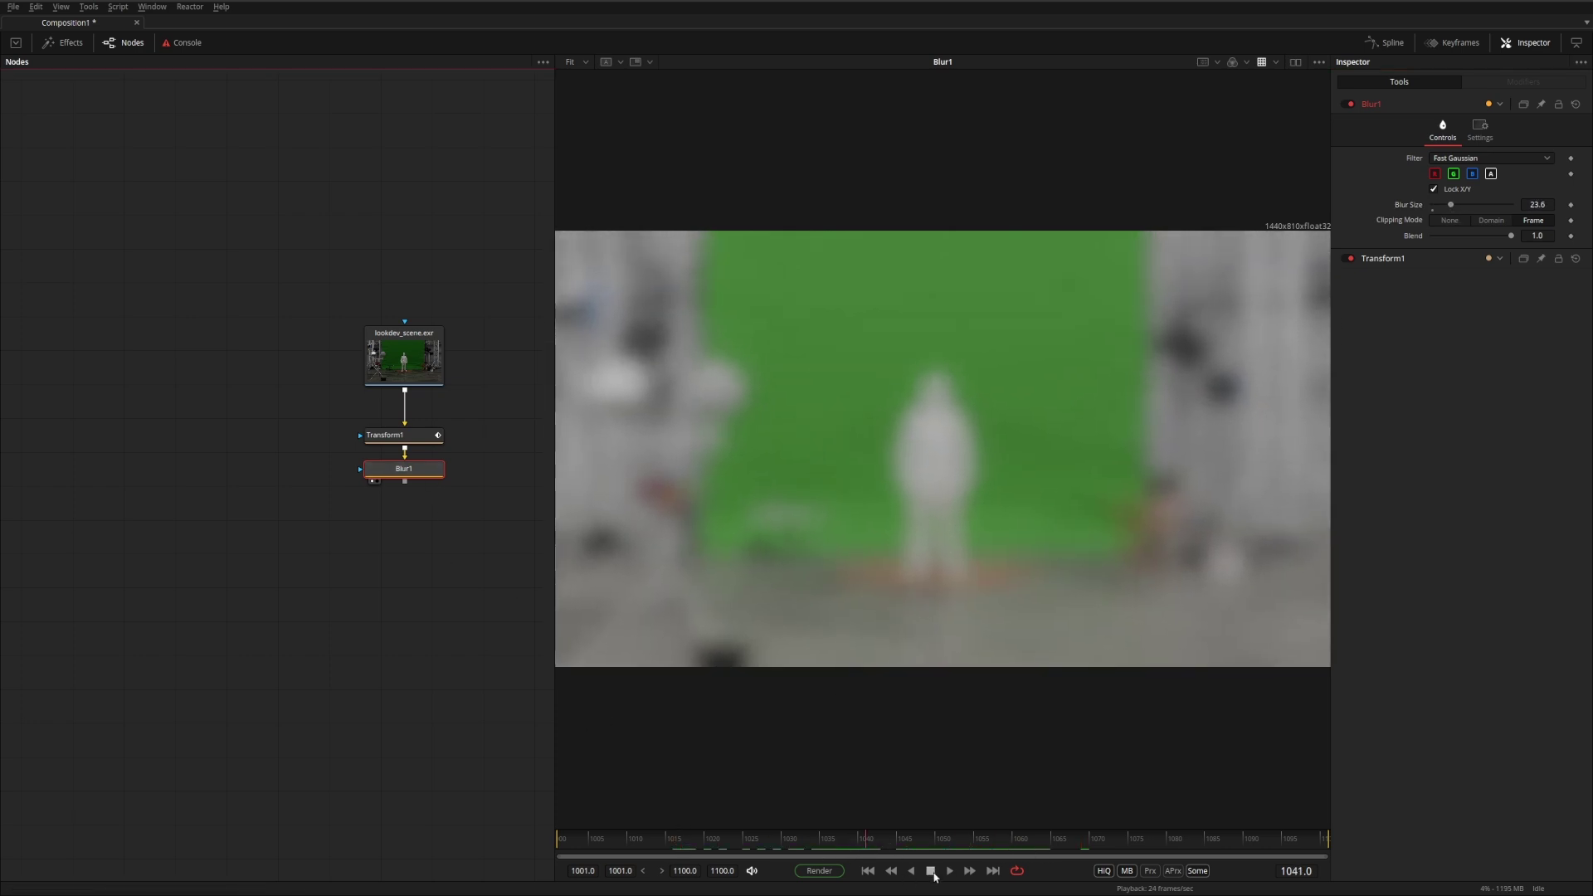
click(950, 871)
click(950, 871)
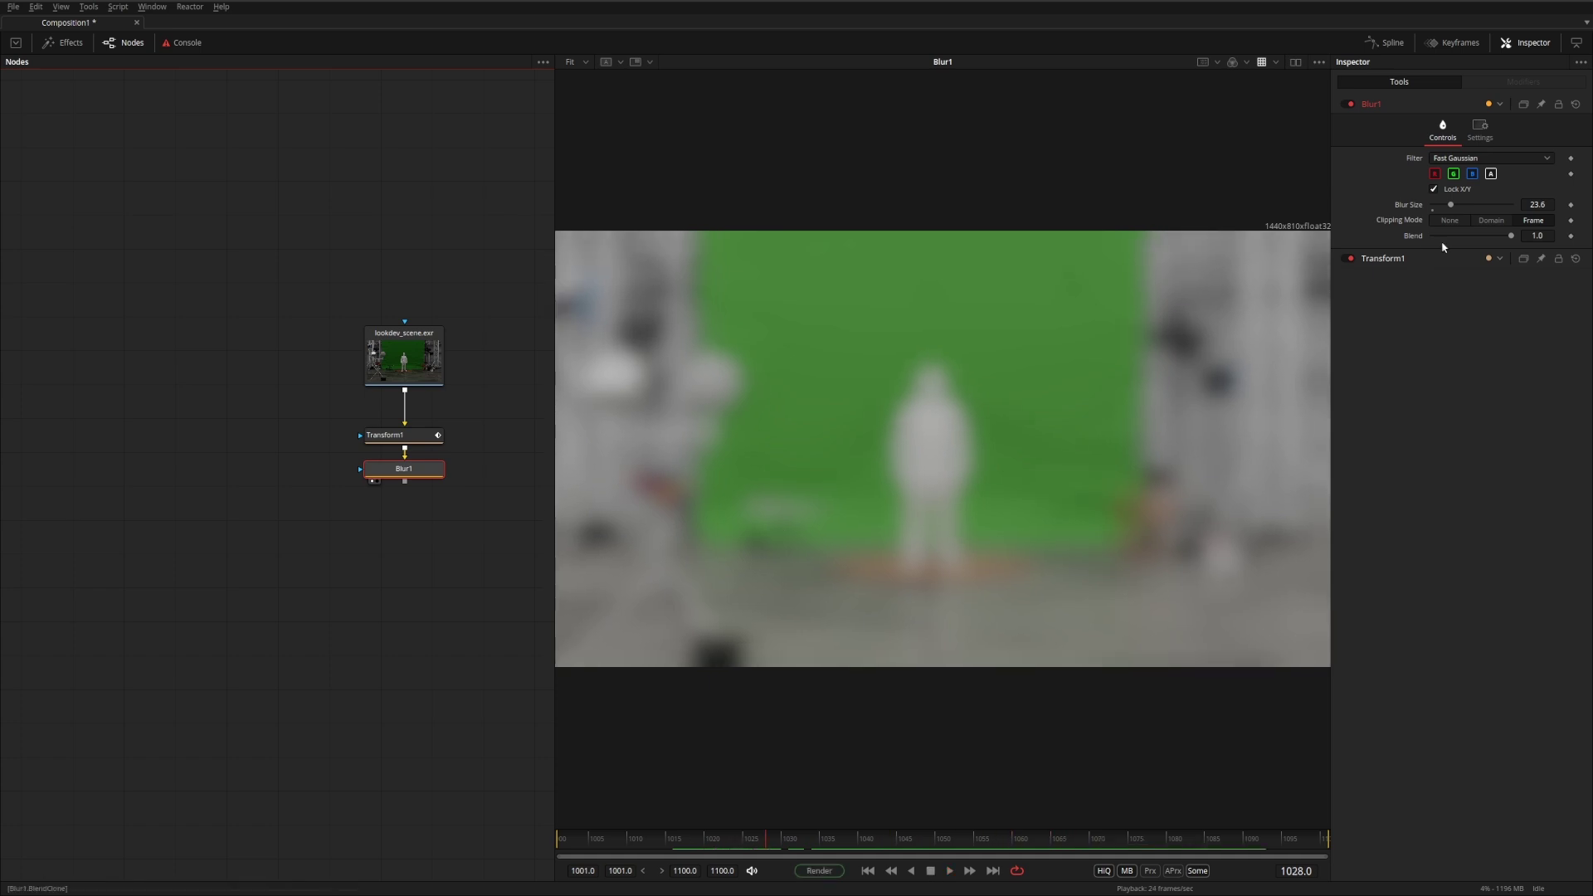
- Lower Blur1's Blend to about 0.315 and run Background Render for the composition
drag(1520, 238, 1465, 239)
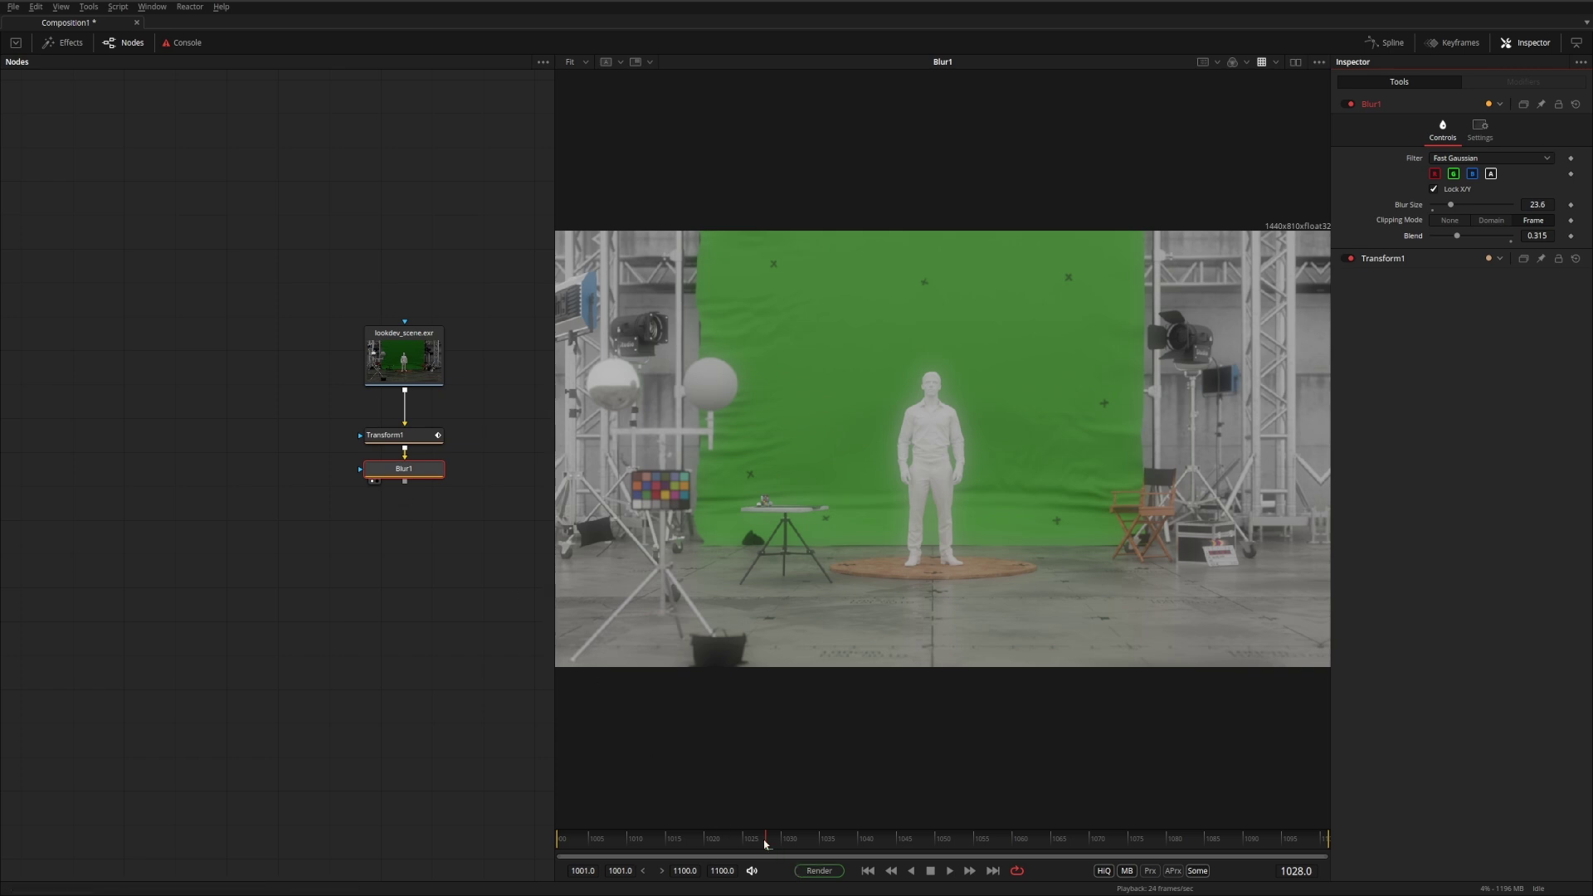
click(11, 8)
click(40, 242)
- Go to frame 1031 and play the composition from there
click(790, 842)
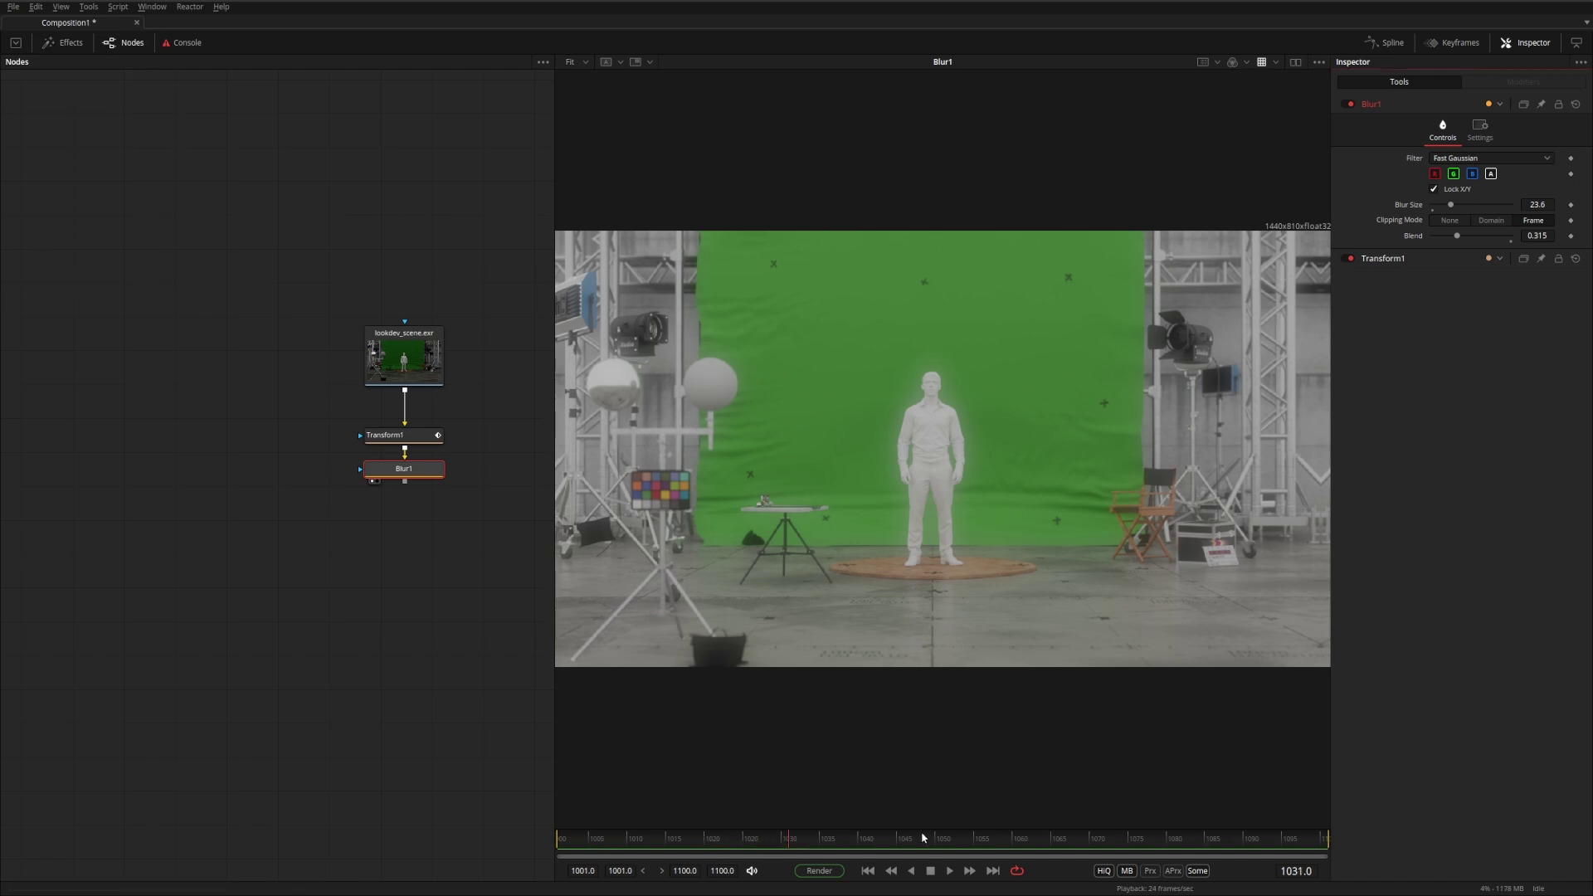
click(950, 871)
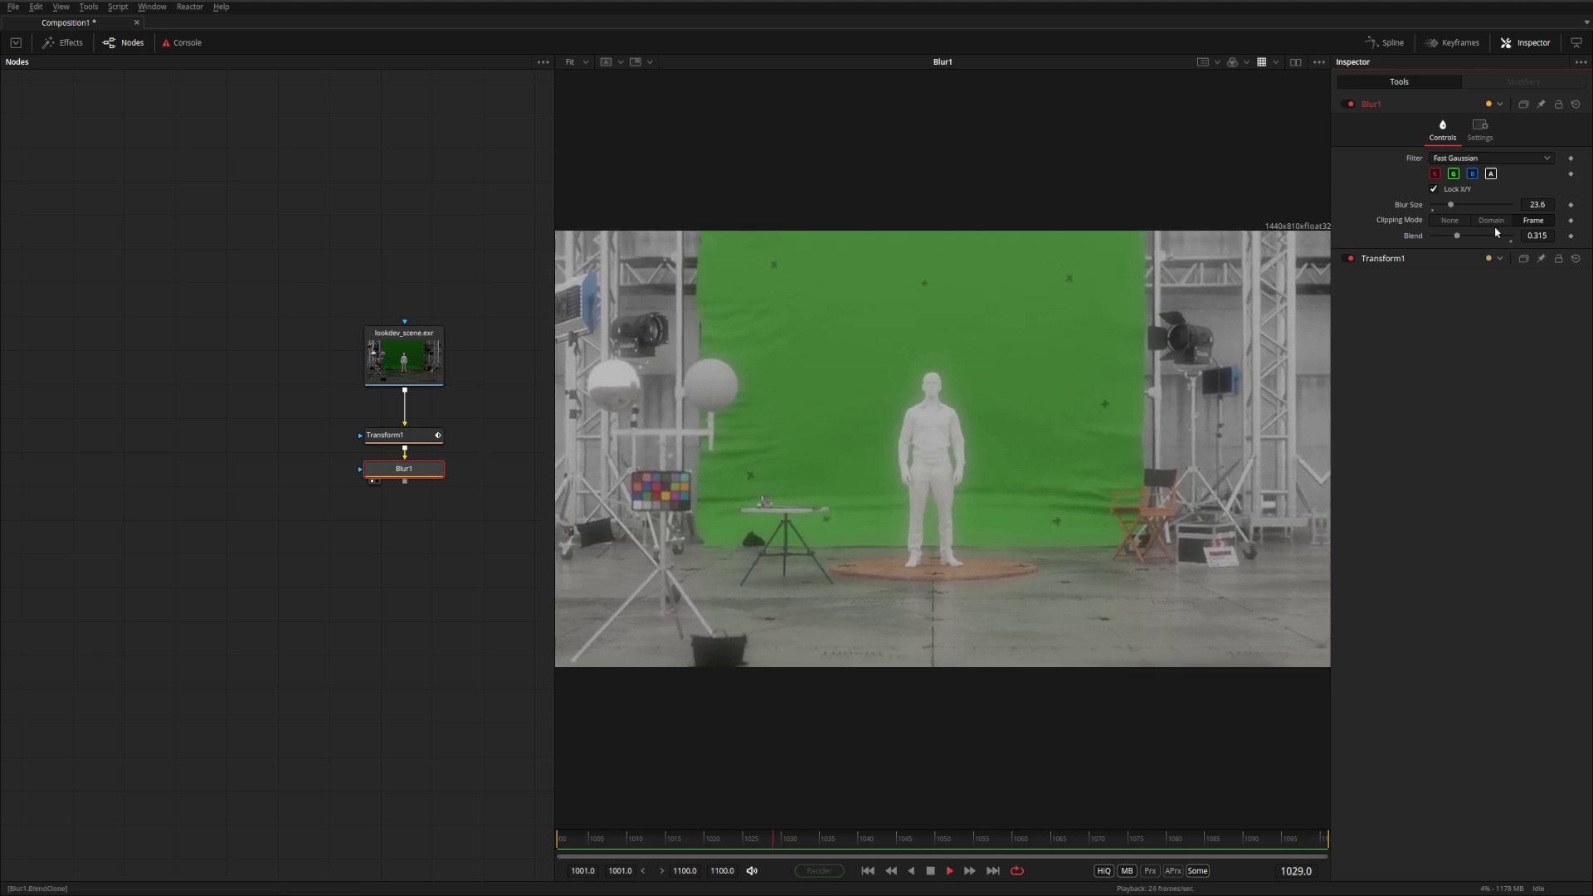
- Stop playback, go to frame 1046, and raise Blur1's Blur Size to about 81.1
click(931, 872)
click(916, 844)
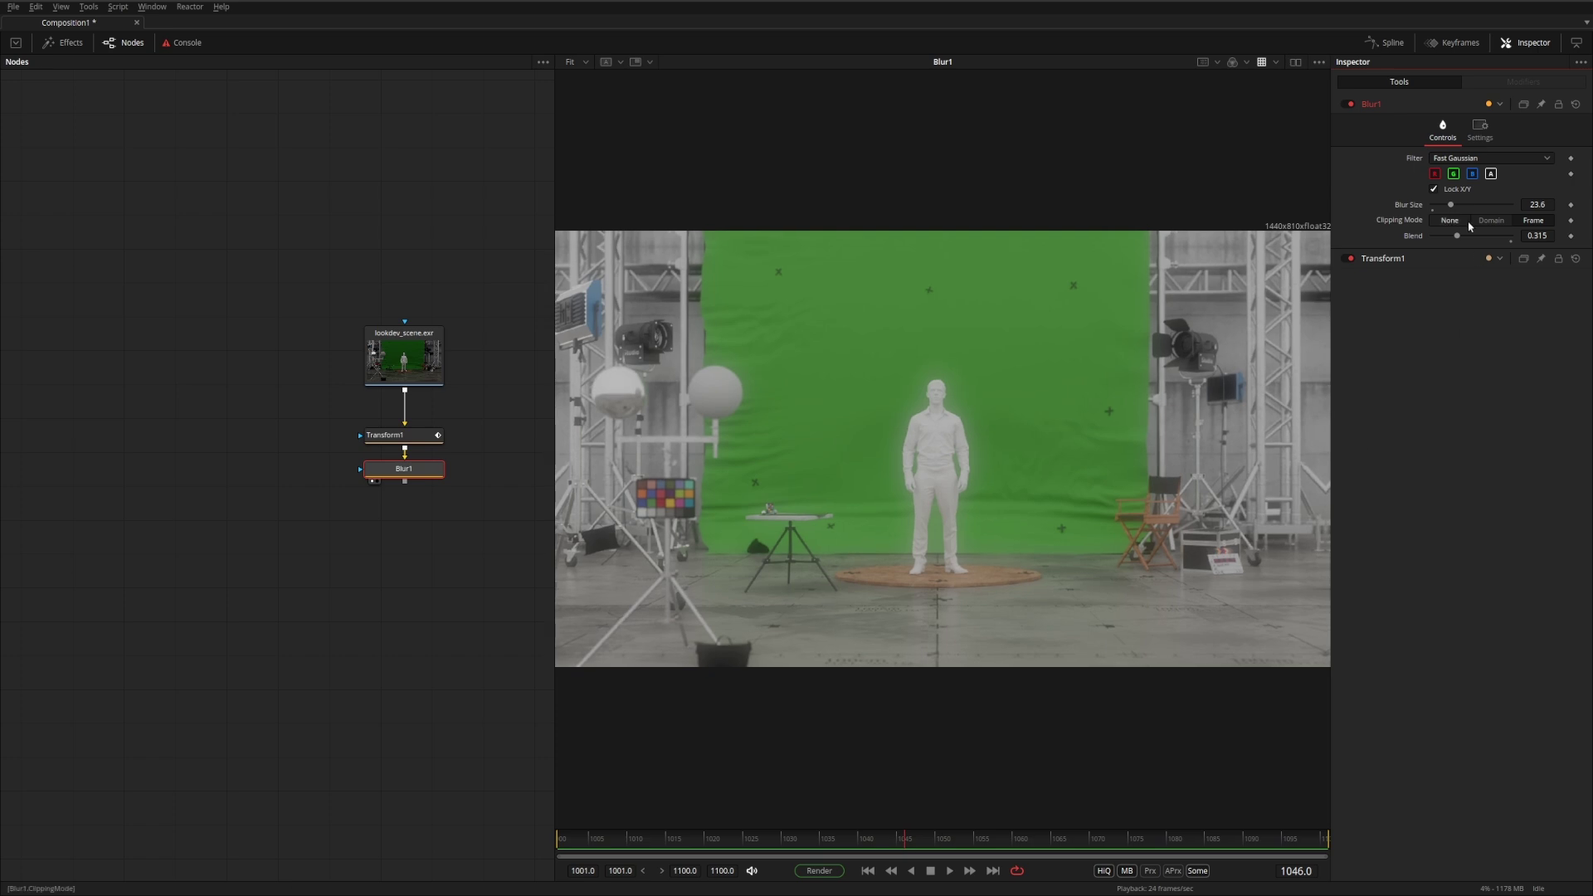
drag(1450, 205, 1497, 226)
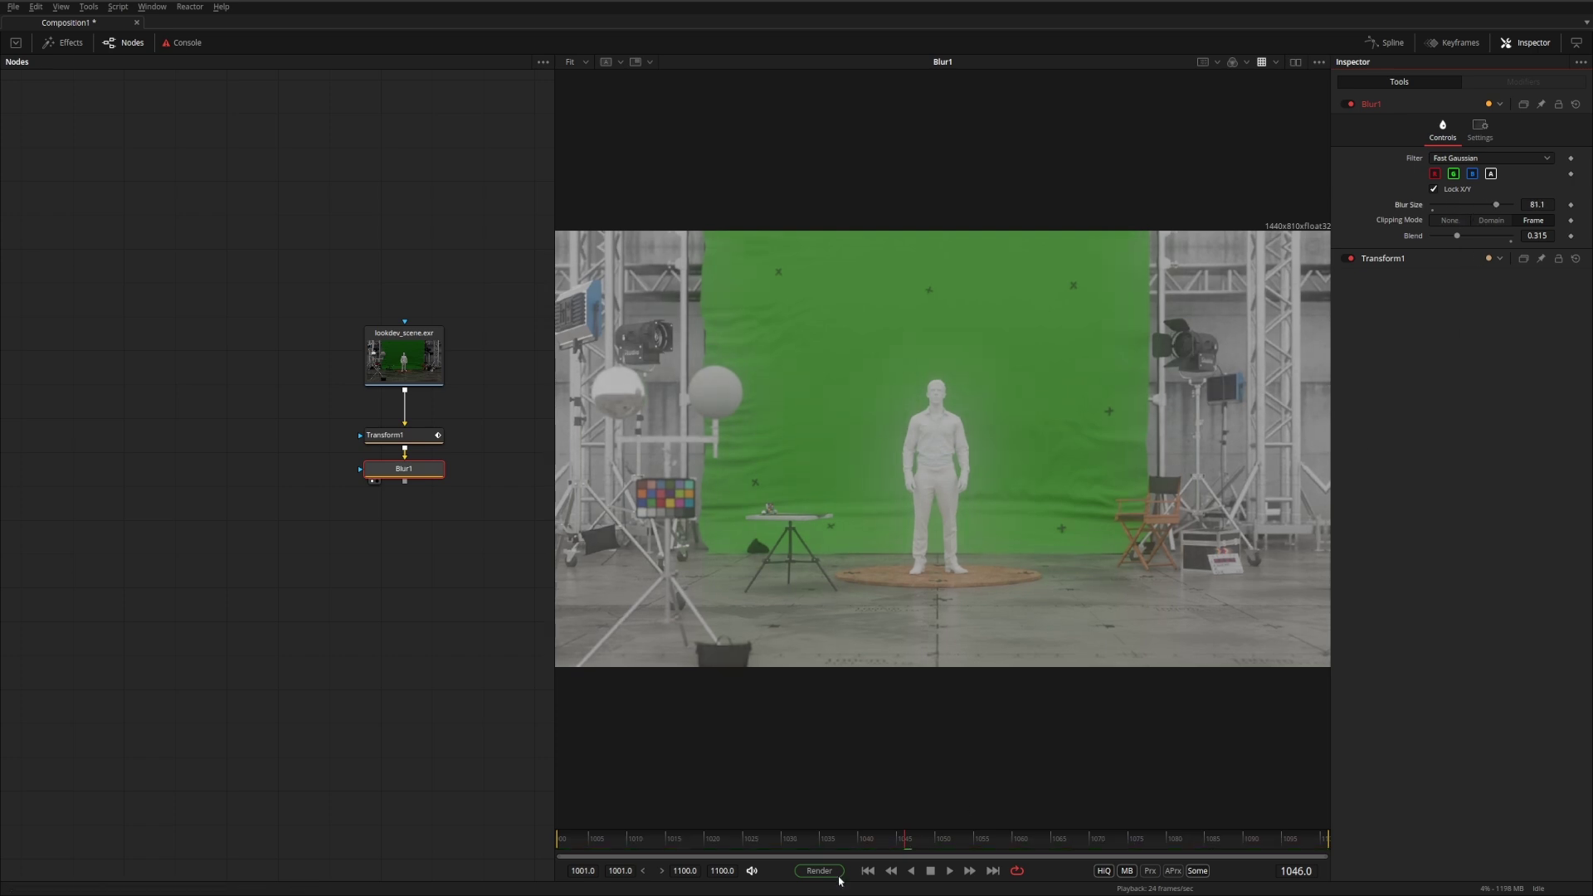
- Play the composition from an earlier frame to review the stronger blur, and stop playback
click(665, 838)
click(950, 874)
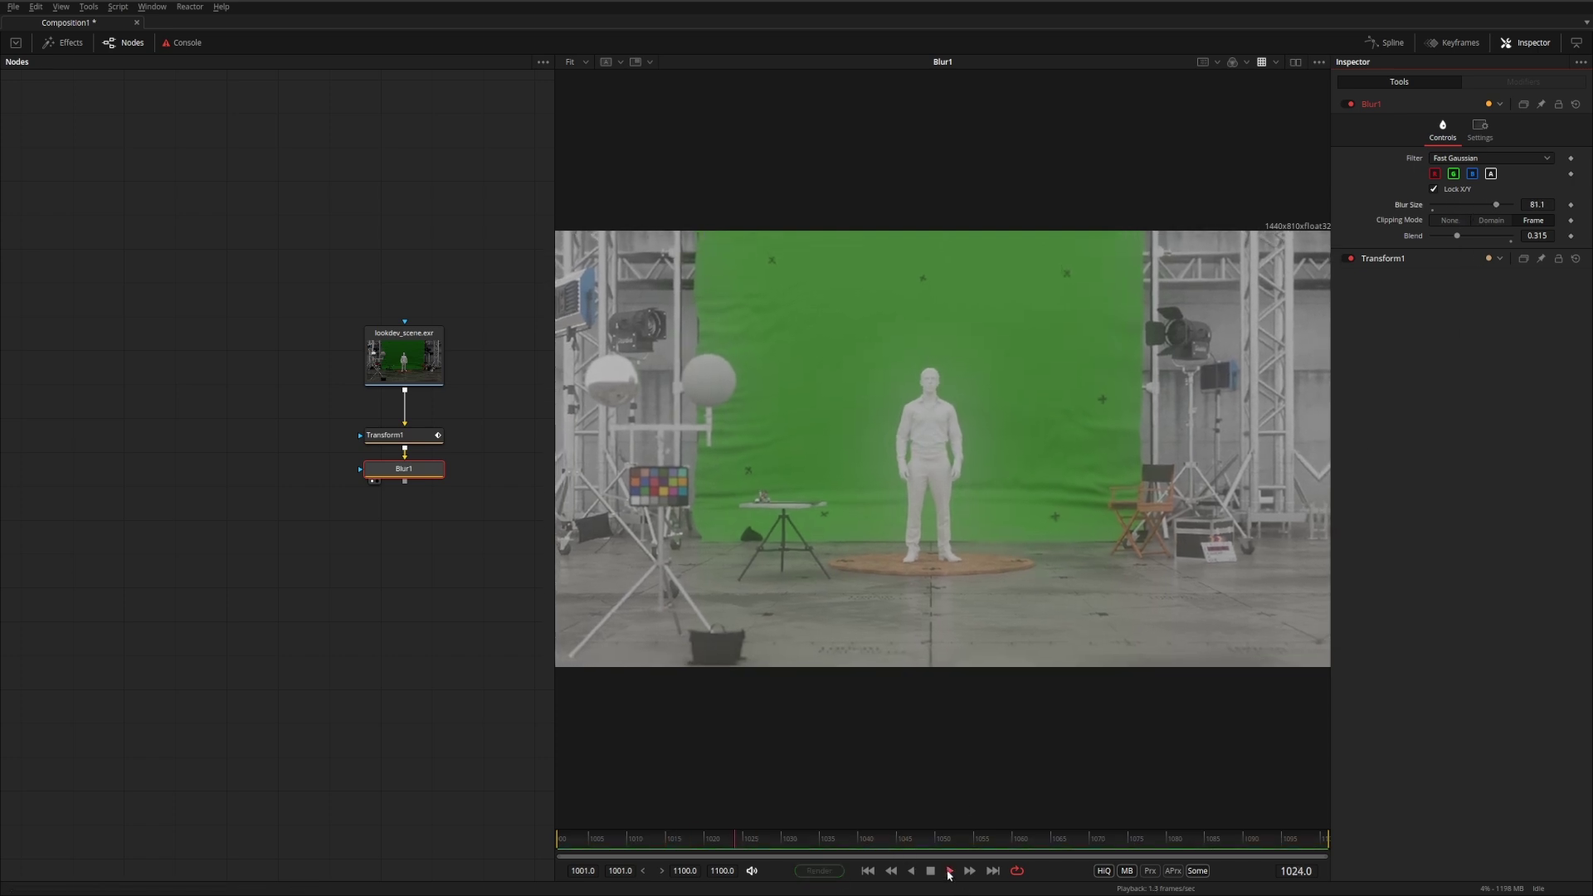
click(932, 872)
click(712, 844)
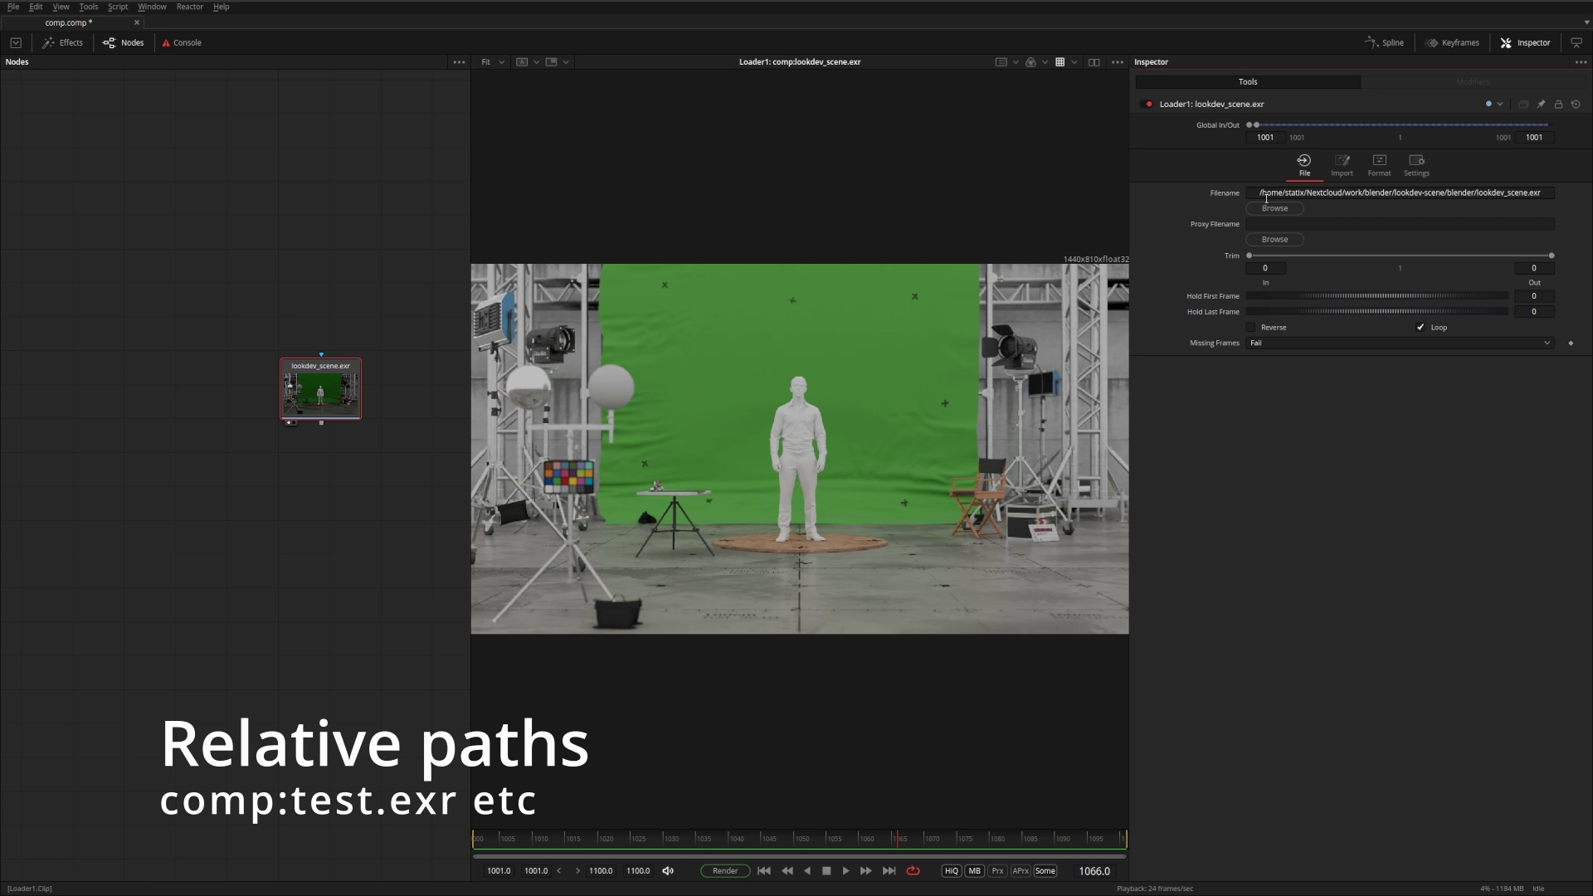
- Replace the absolute folder path in Loader1's filename with the relative path comp:lookdev_scene.exr
click(1314, 195)
drag(1315, 196, 1476, 194)
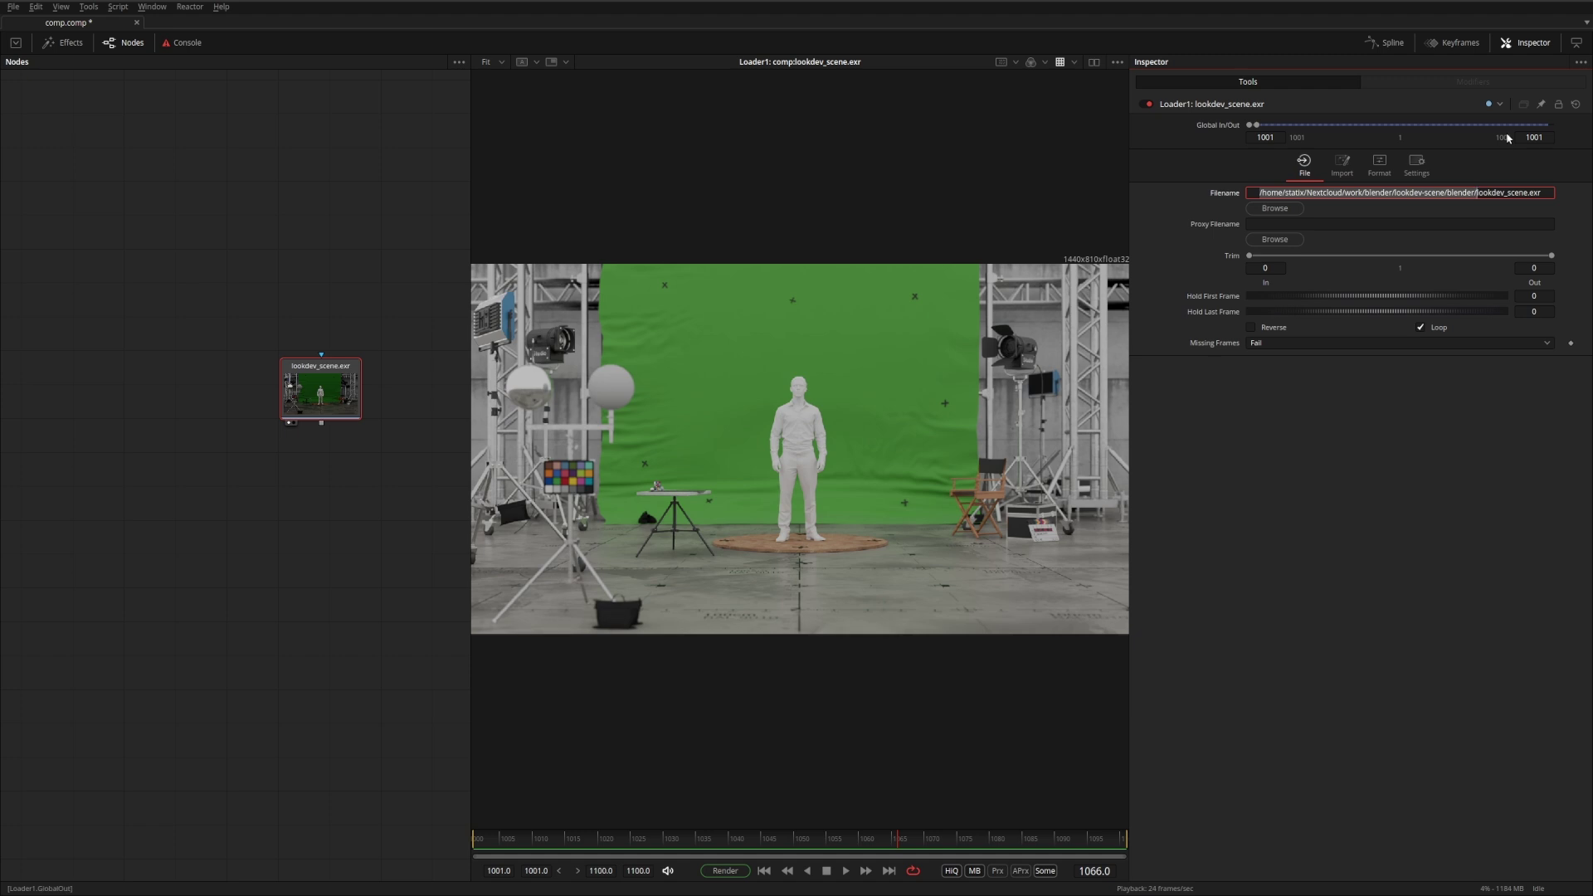
text(comp:)
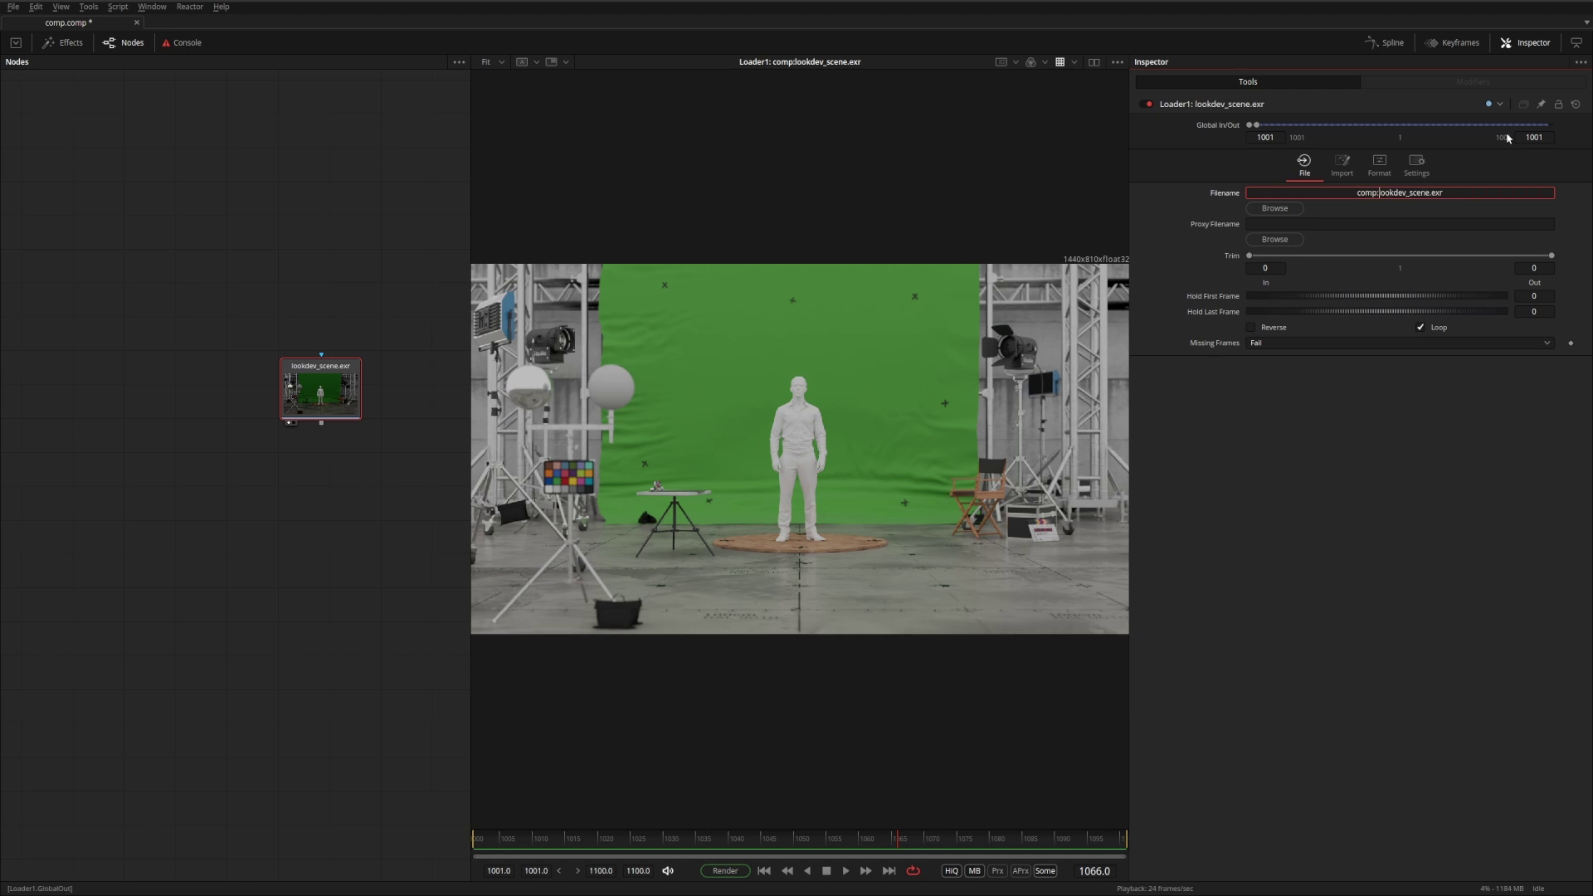
key(Tab)
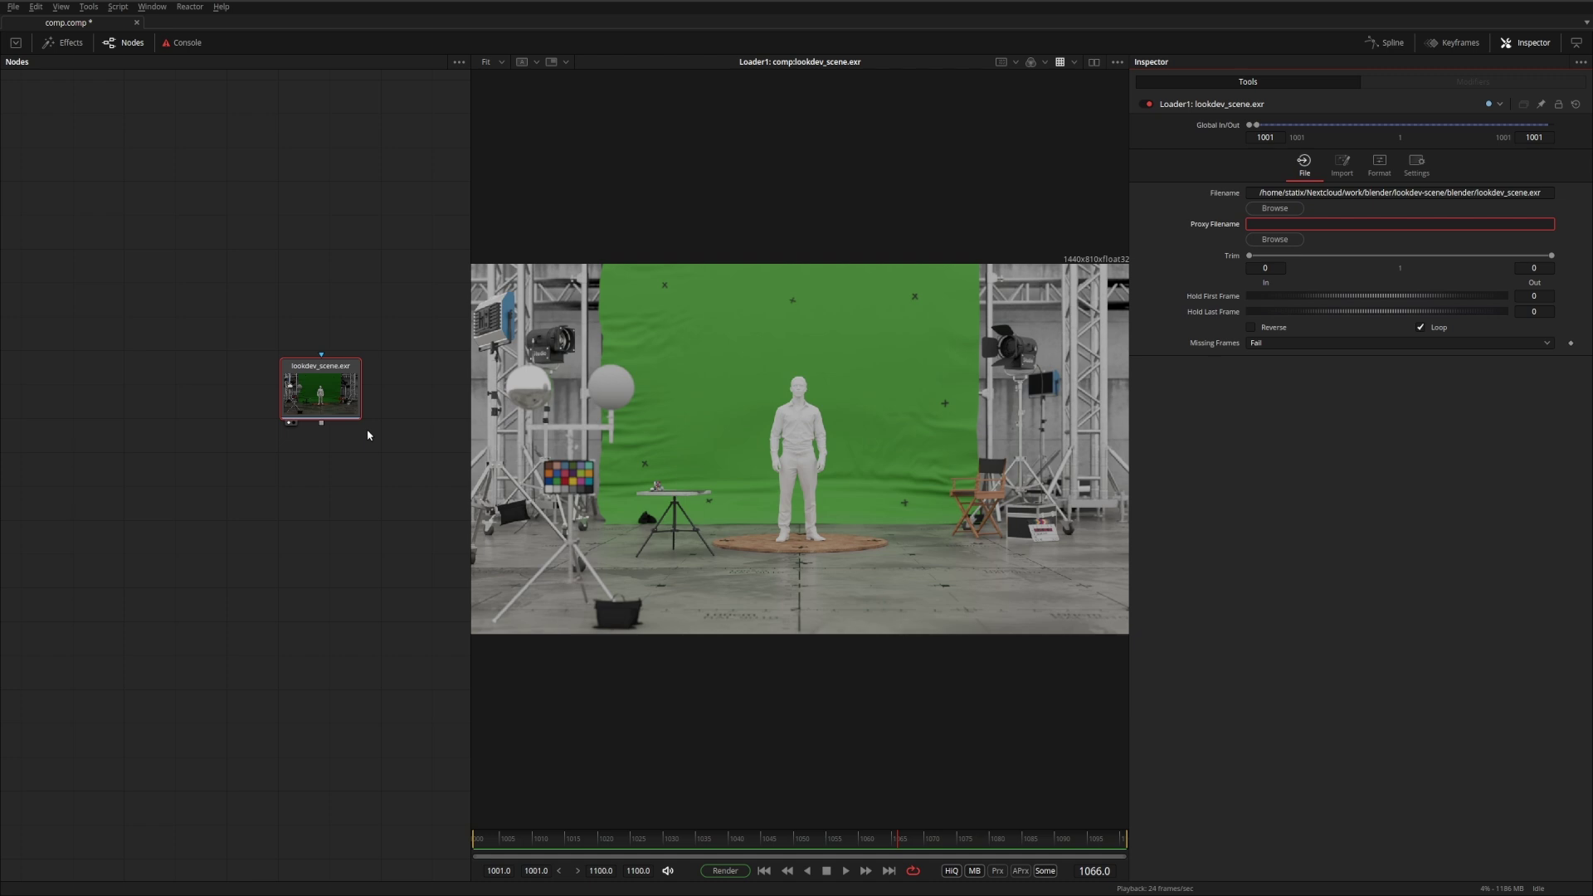
click(278, 339)
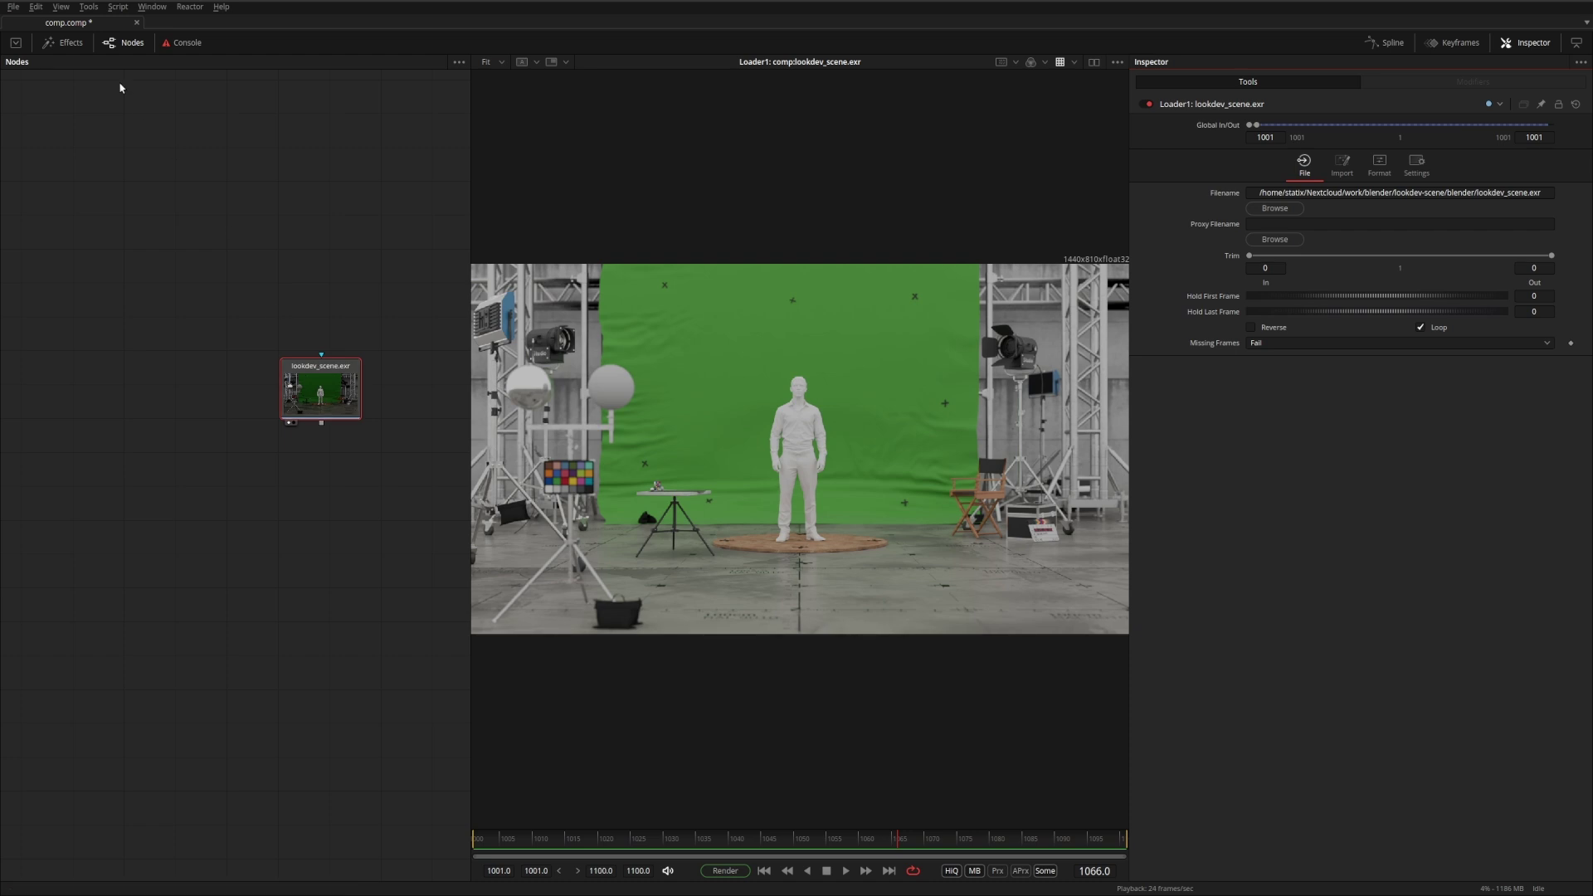
- Open the Preferences and show the Path Map settings under Global and Default Settings
click(14, 7)
click(40, 214)
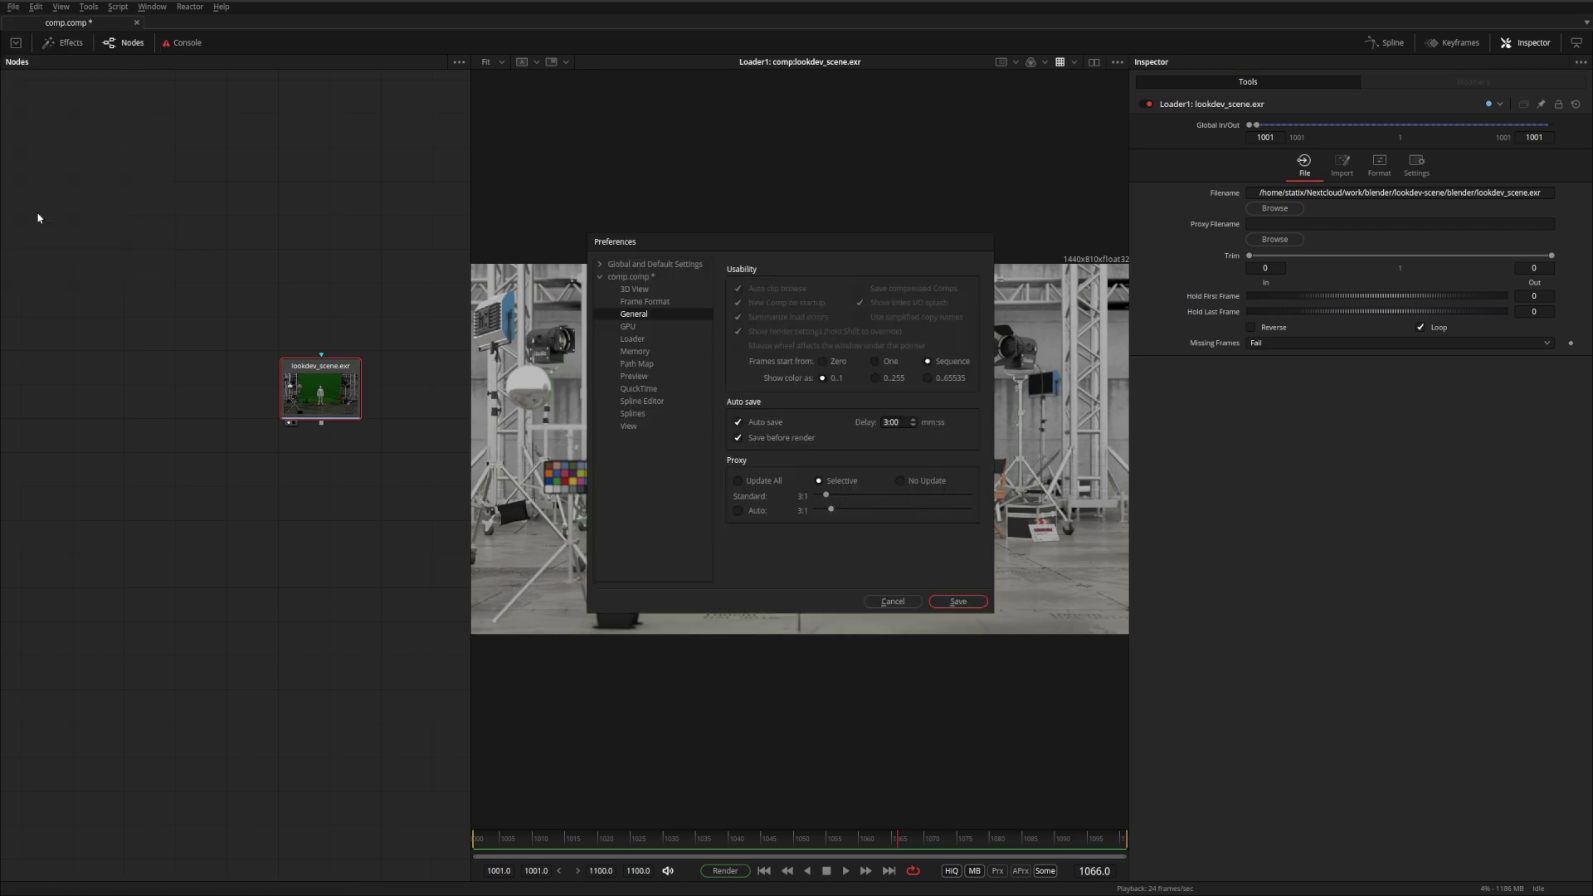
click(599, 266)
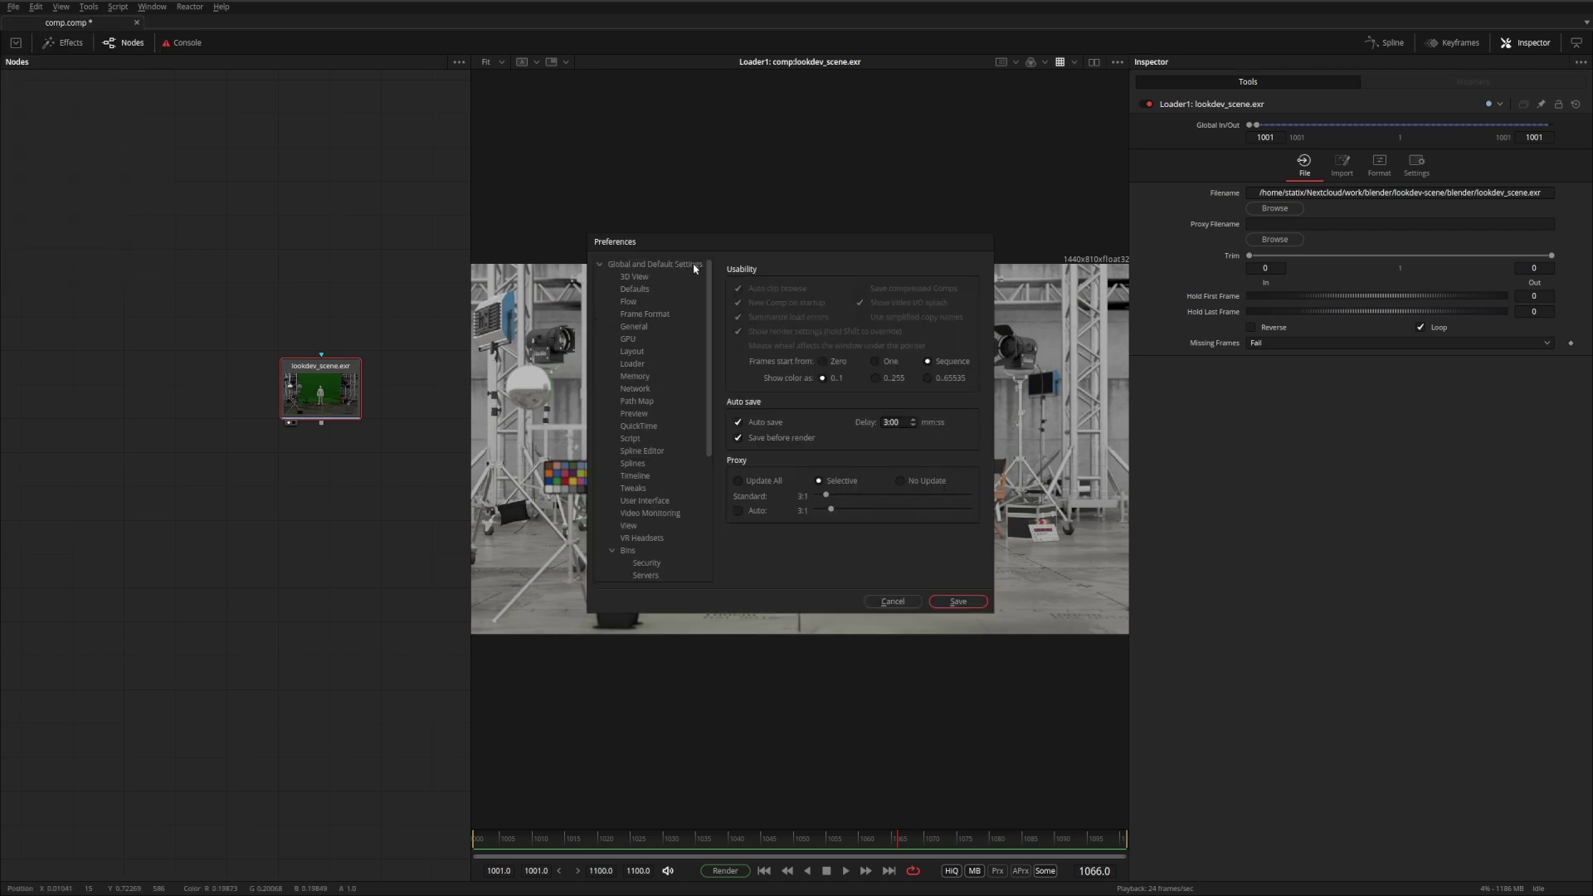
click(636, 401)
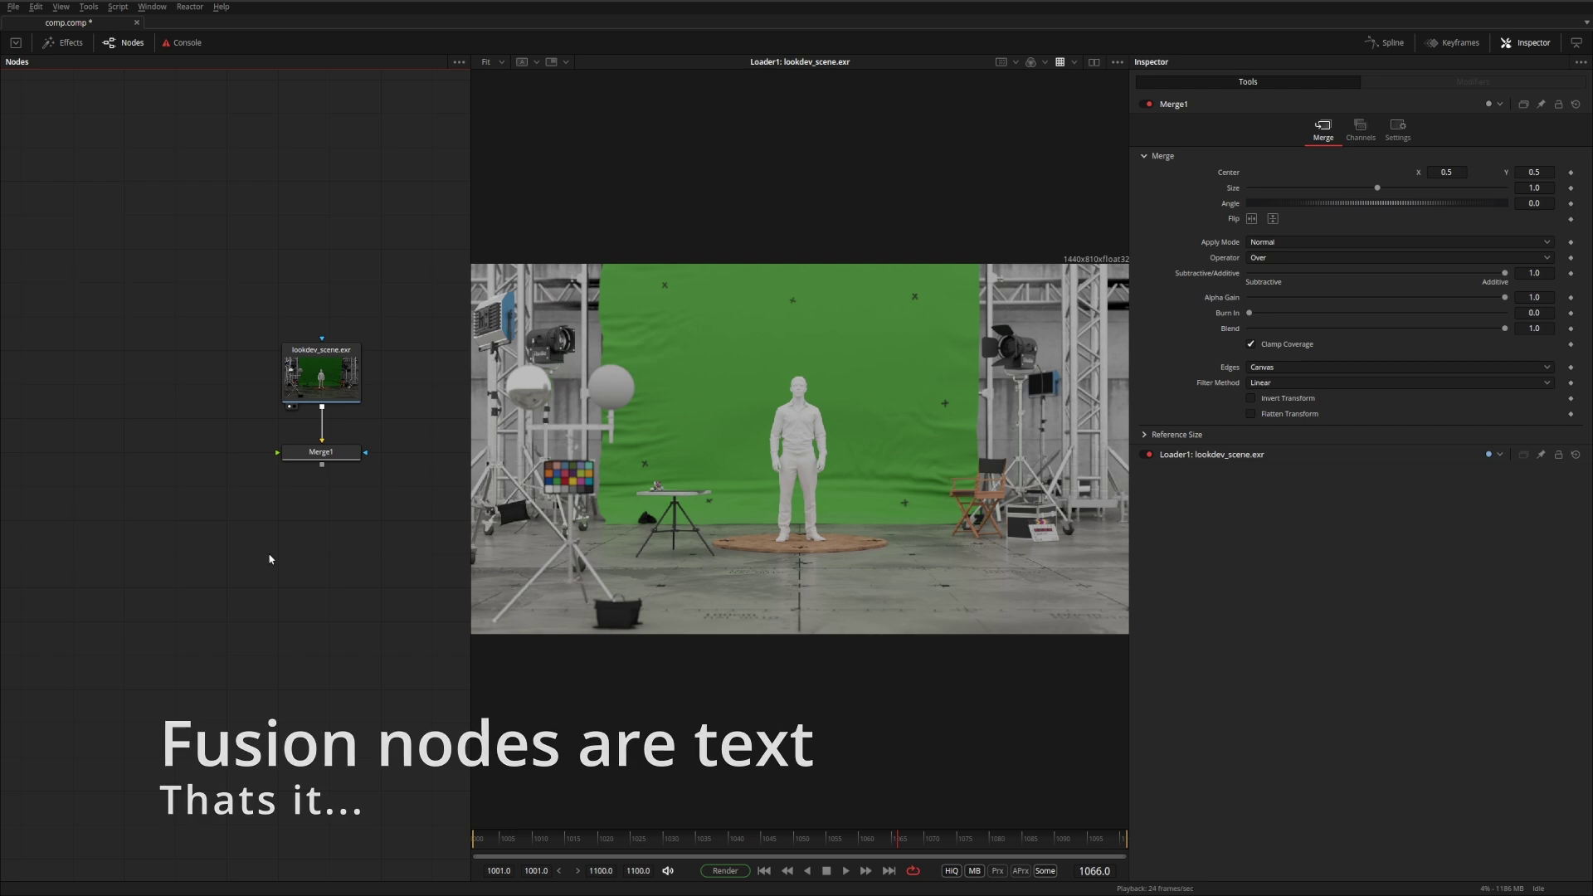
- Copy the lookdev_scene.exr loader and Merge1 nodes together and paste them as text into an empty Mousepad document
drag(236, 248, 418, 486)
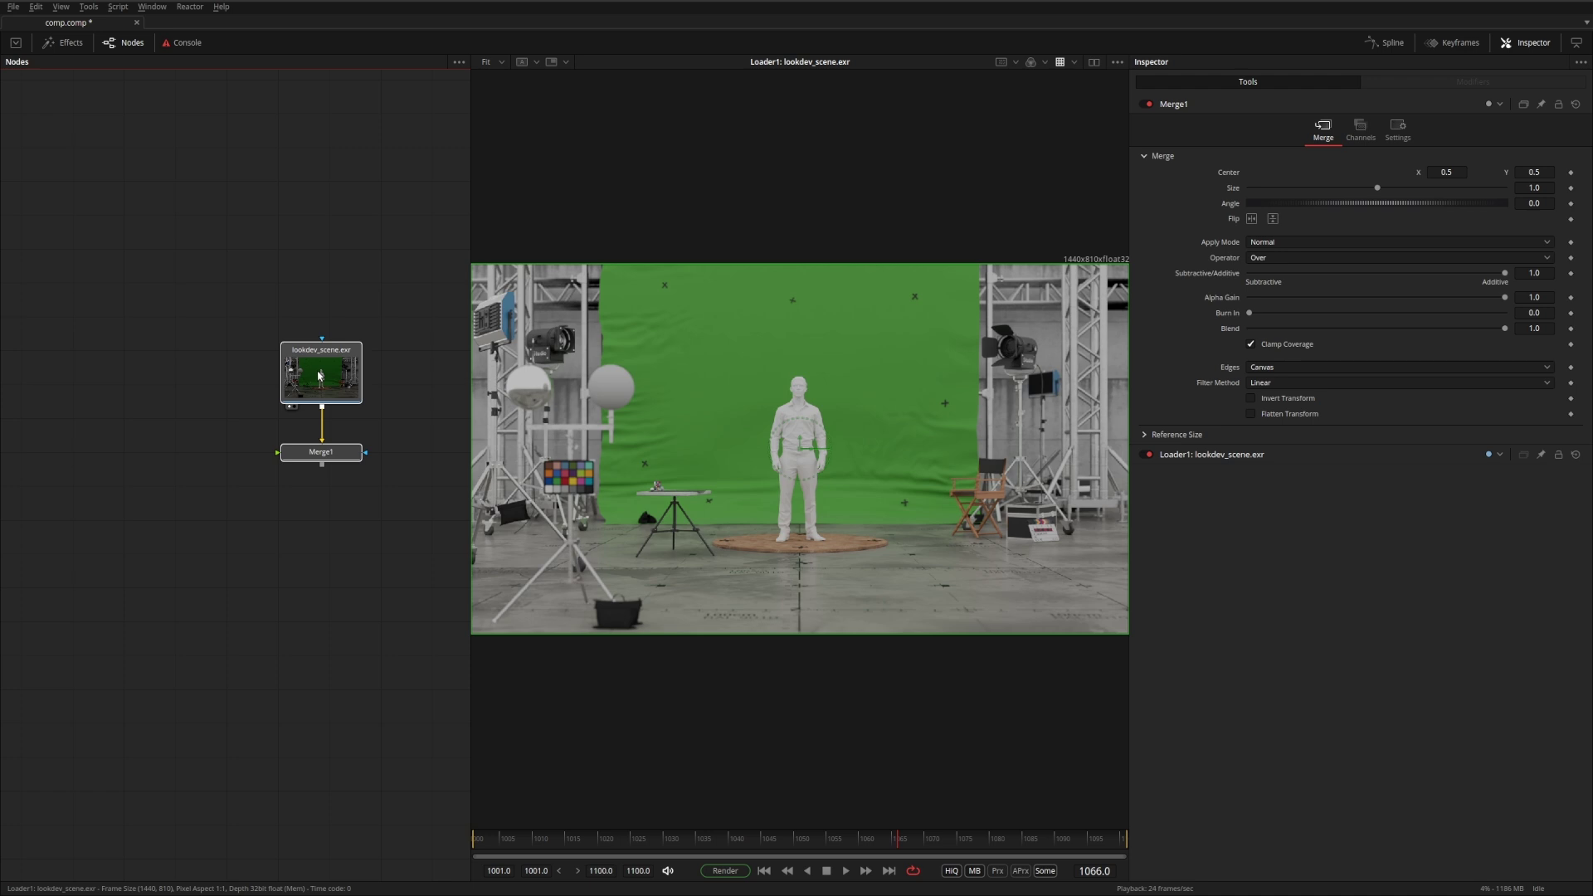
key(alt+Tab)
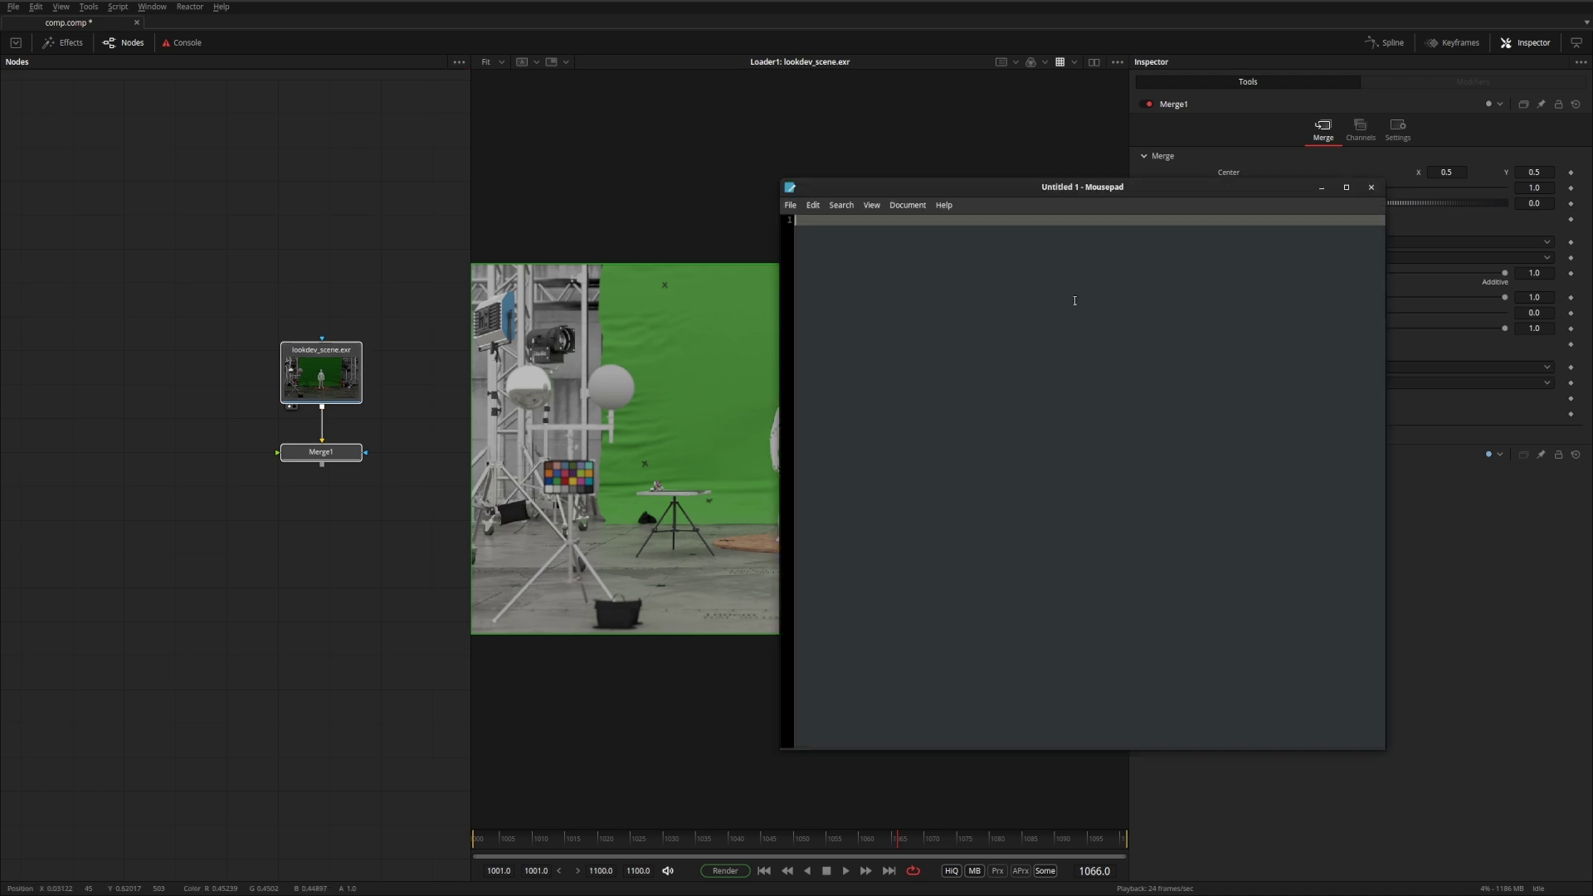
key(ctrl+v)
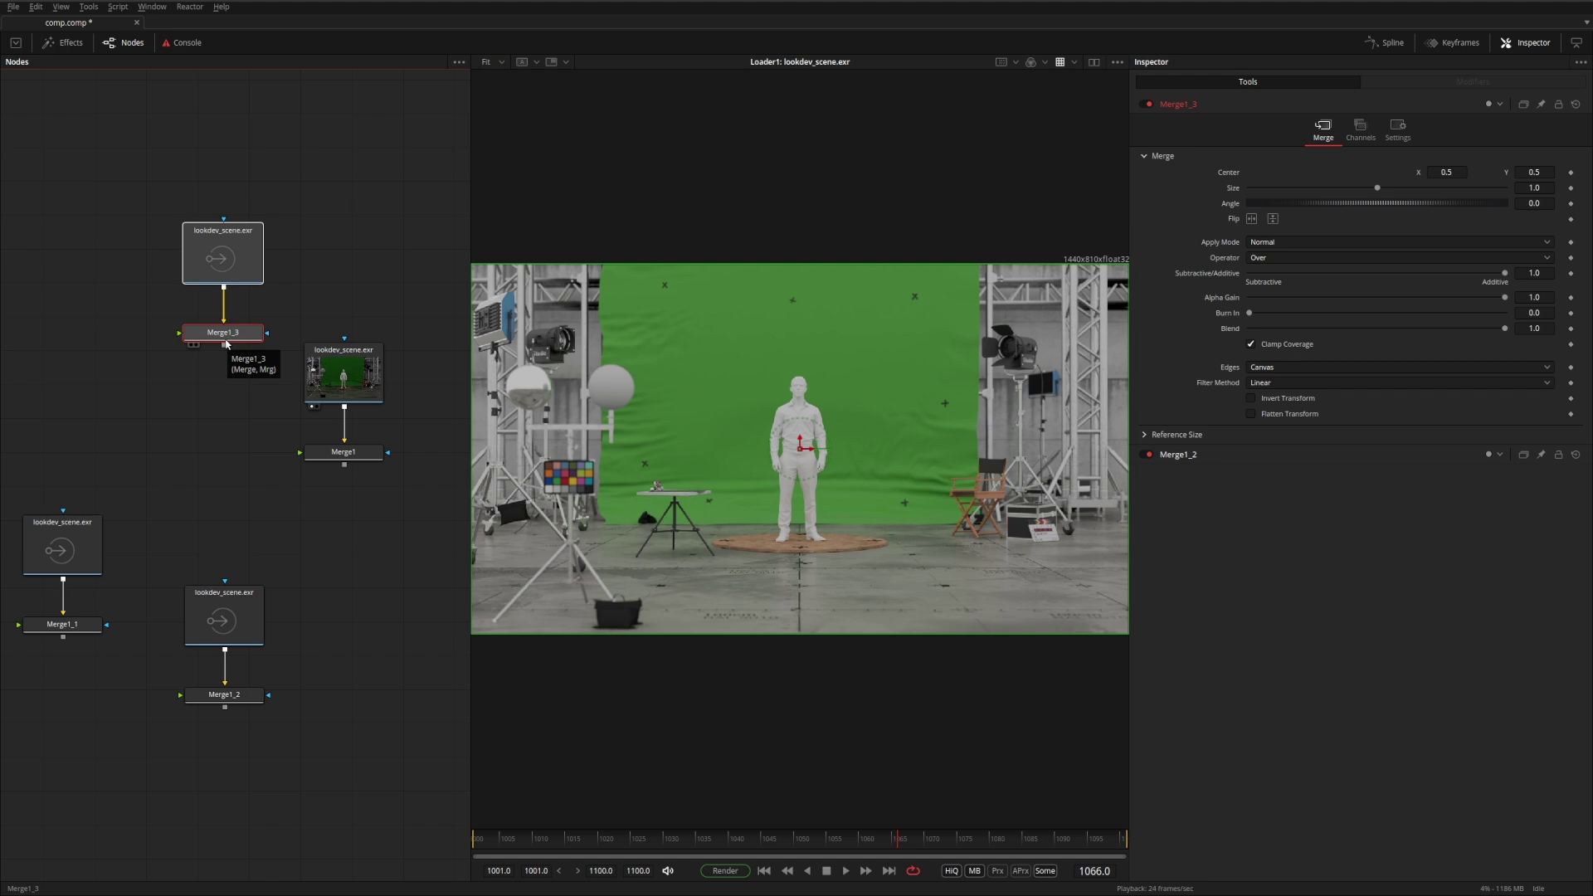
- Switch to the terminal in the Fusion19 folder and run ./Fusion -help to list the command line arguments
key(F12)
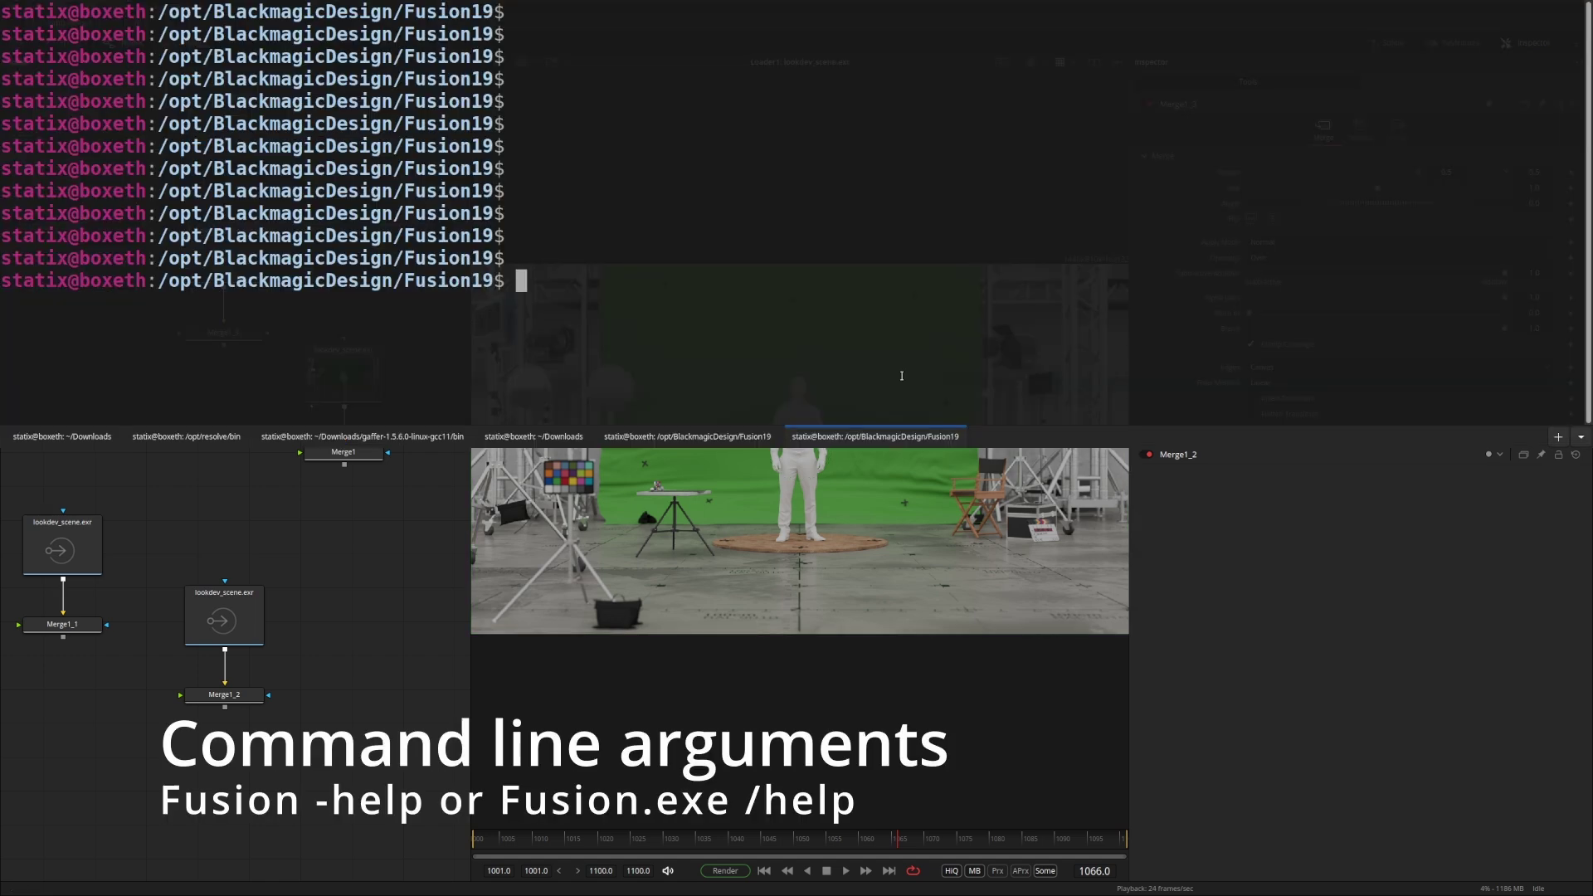
text(.)
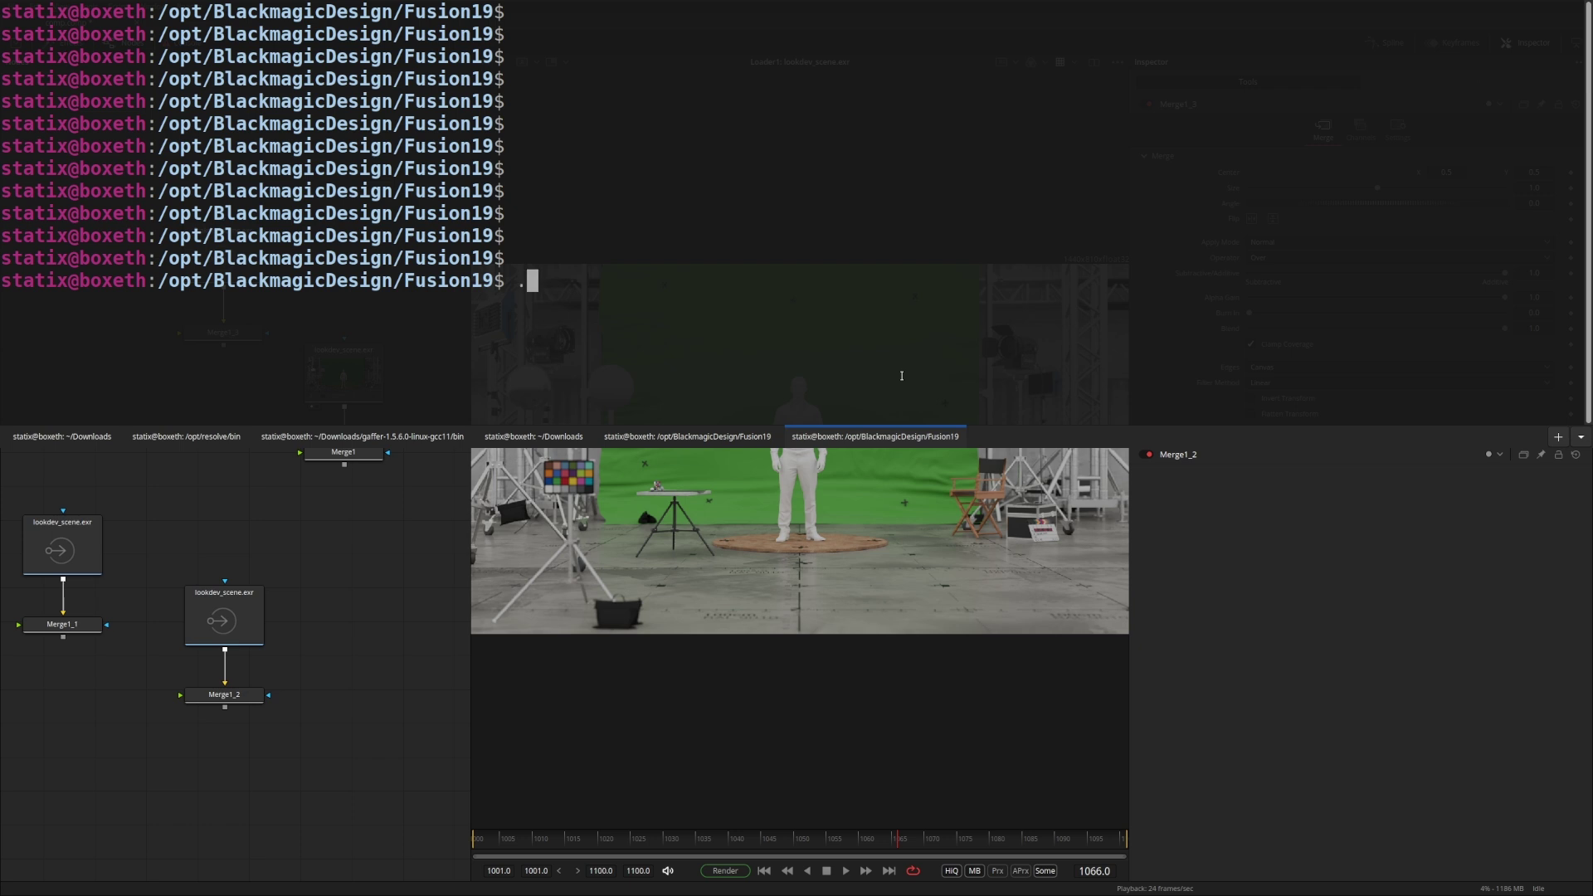
text(/Fusion -help)
key(Return)
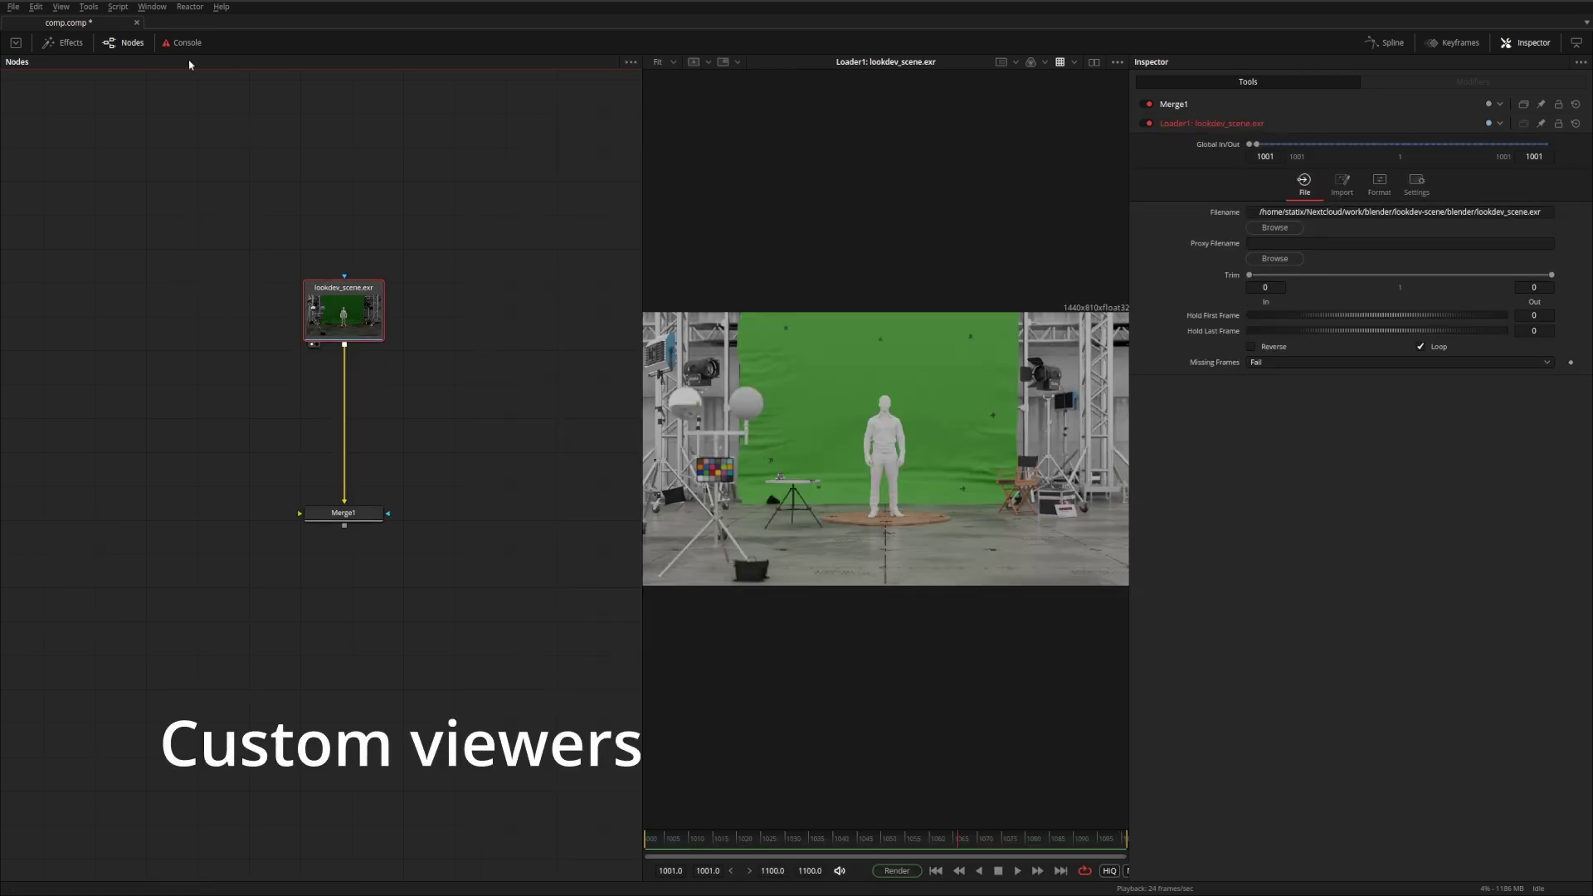
- Create a new floating image view, show the lookdev_scene.exr loader in it, and widen the window
click(152, 7)
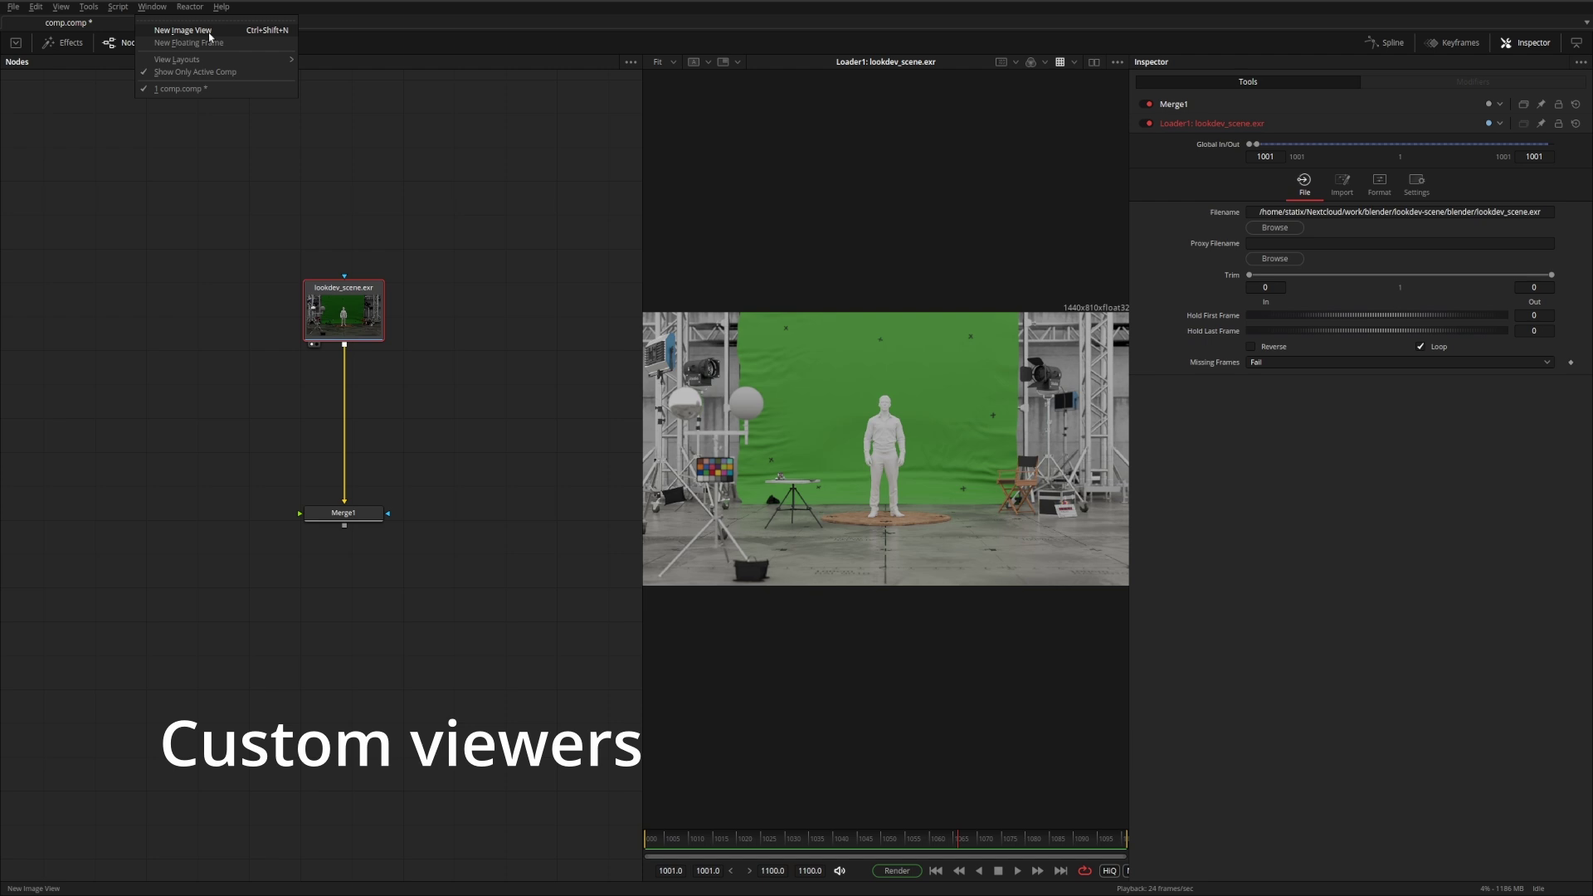
click(183, 31)
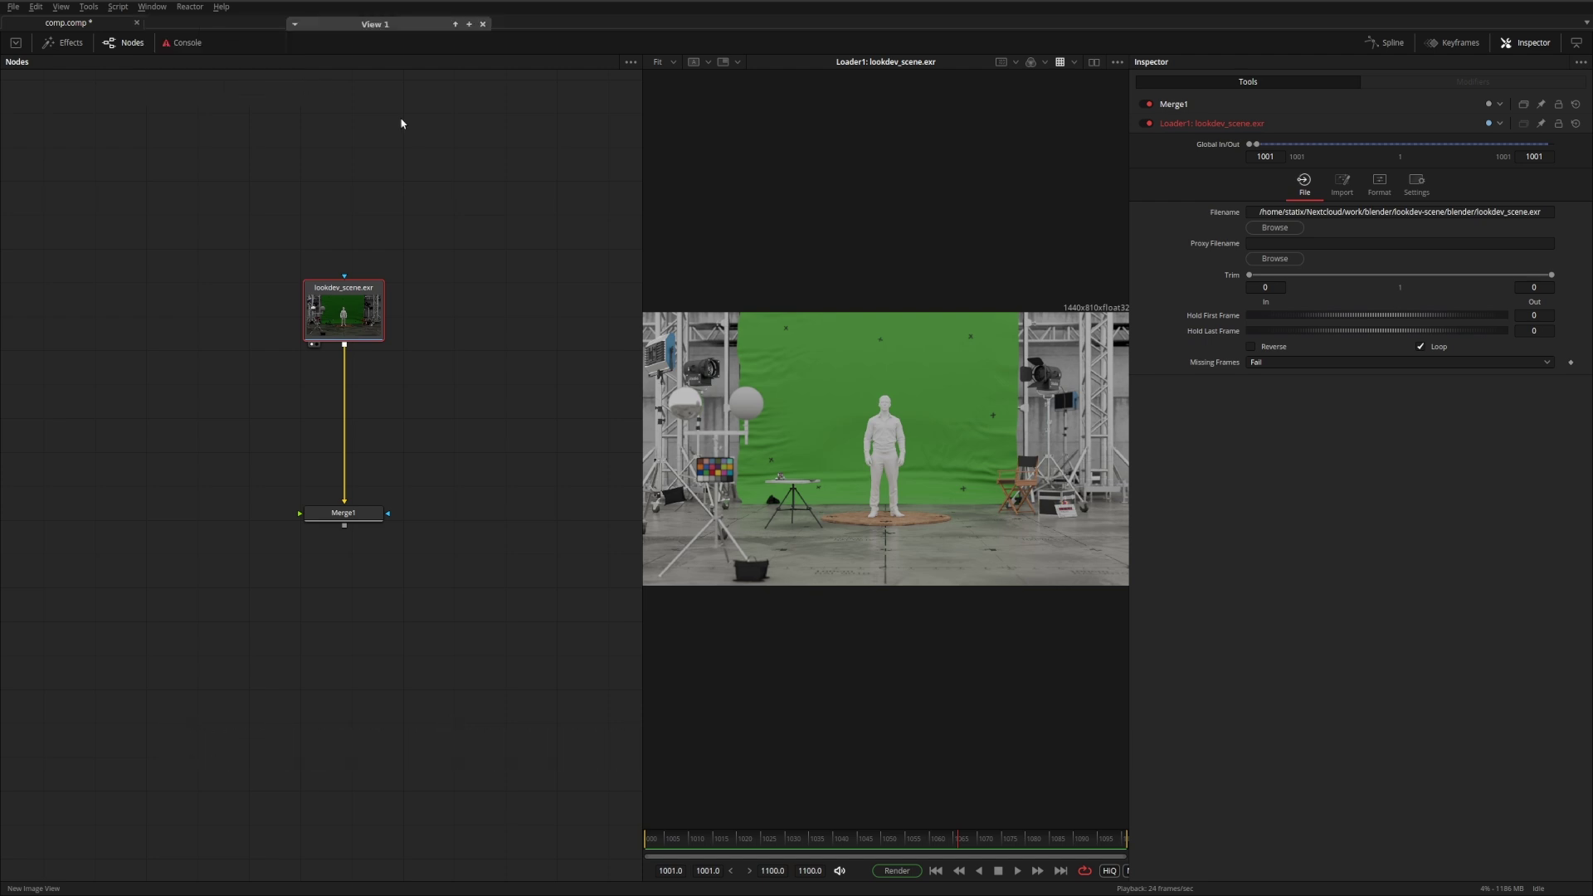
right_click(372, 25)
click(445, 119)
drag(342, 332, 420, 111)
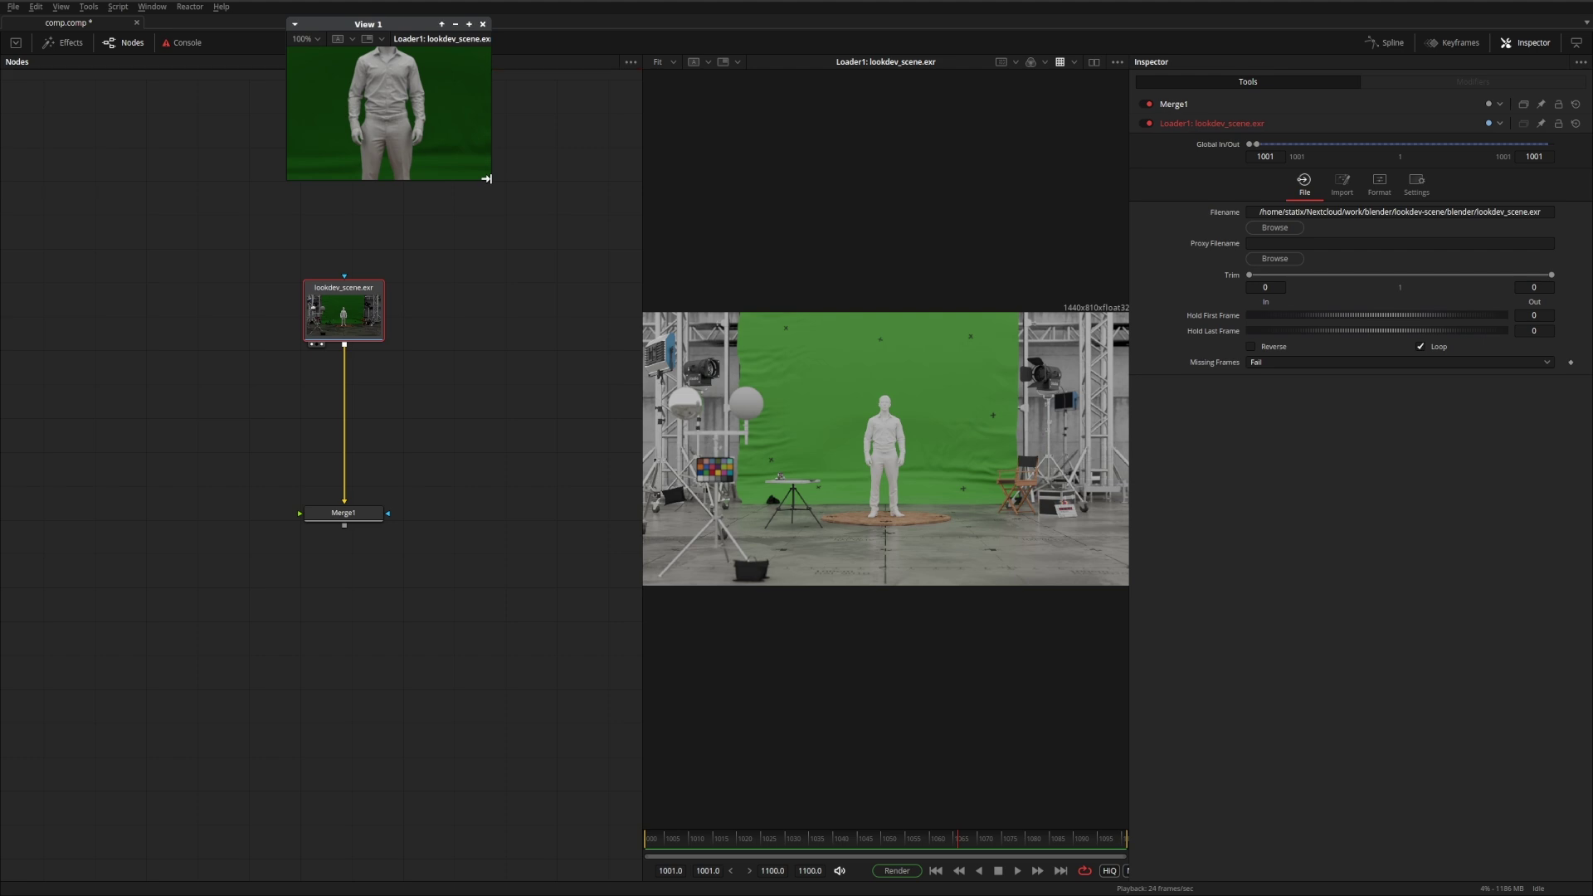
drag(486, 178, 747, 168)
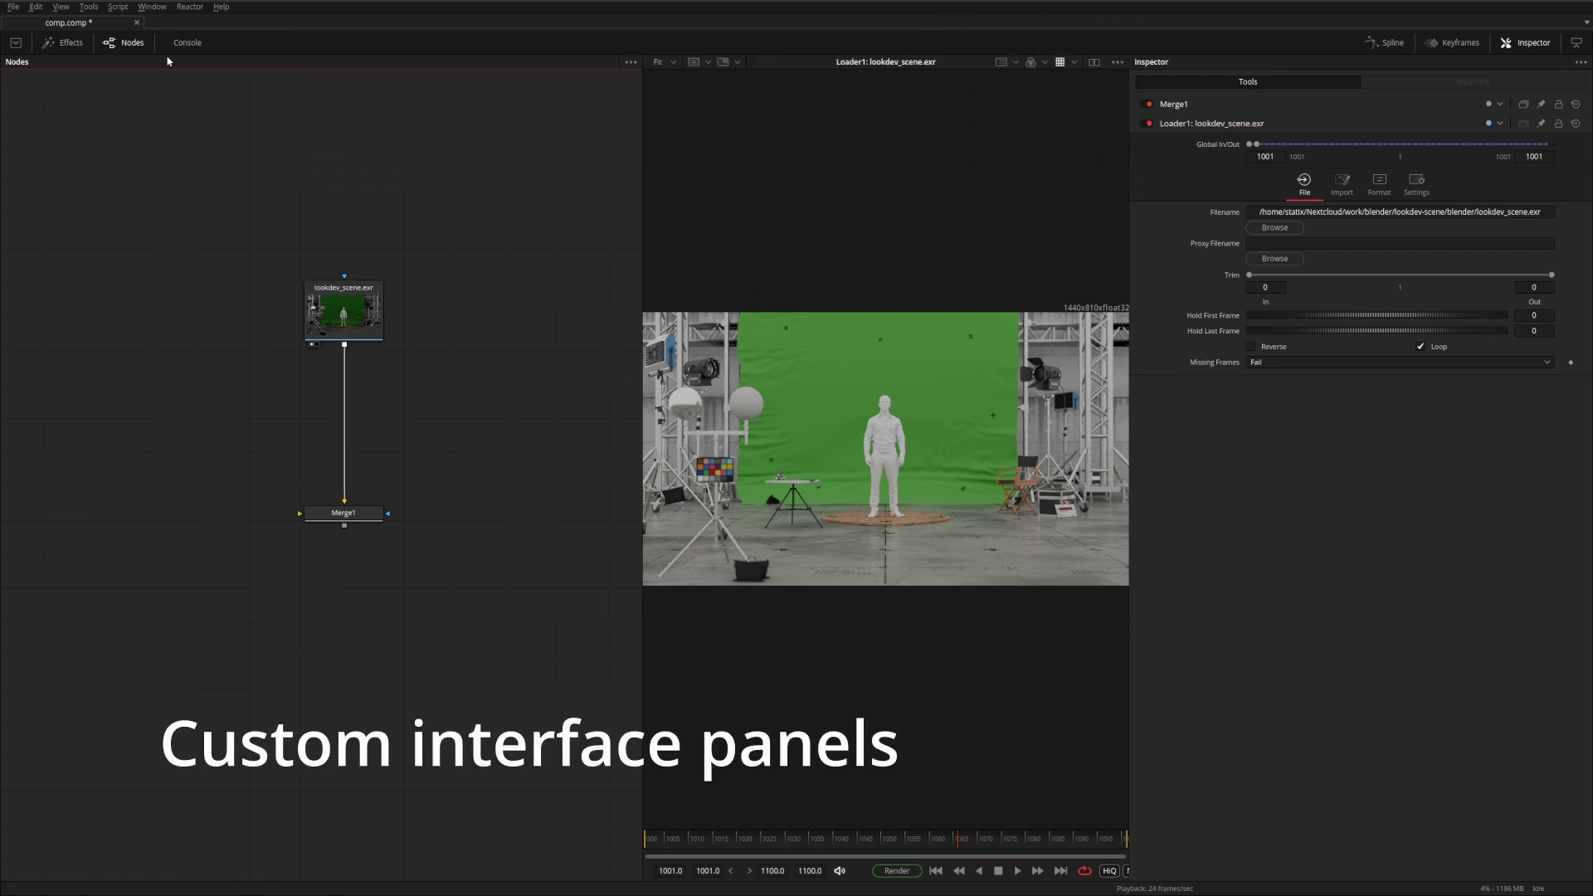
- Create a new floating frame, enlarge it, and place it over the middle of the workspace
click(152, 7)
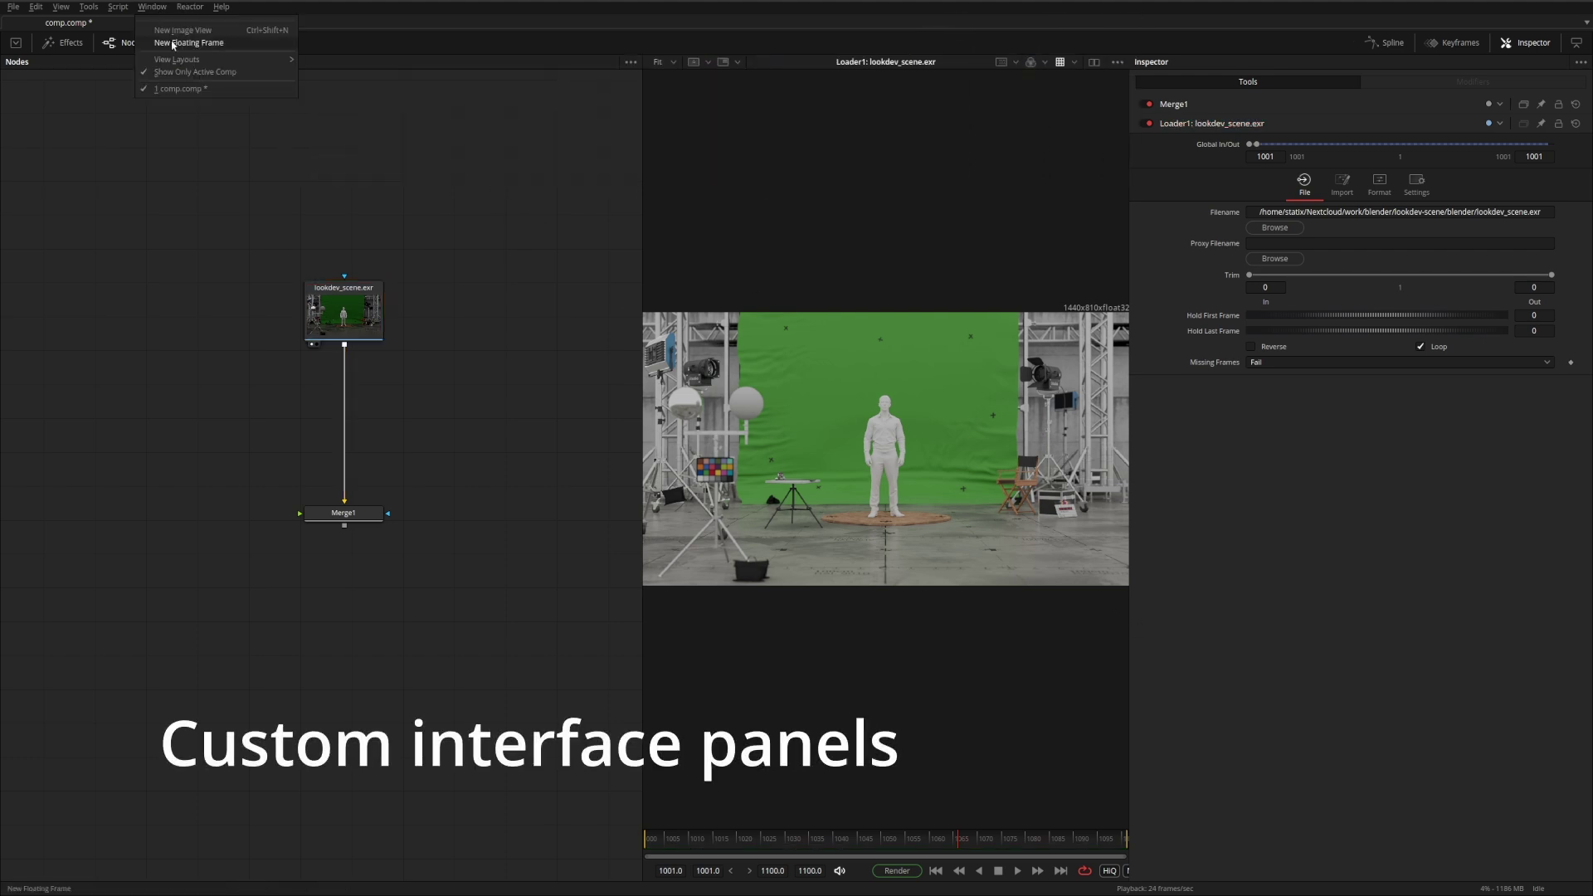
click(173, 44)
drag(369, 31, 574, 290)
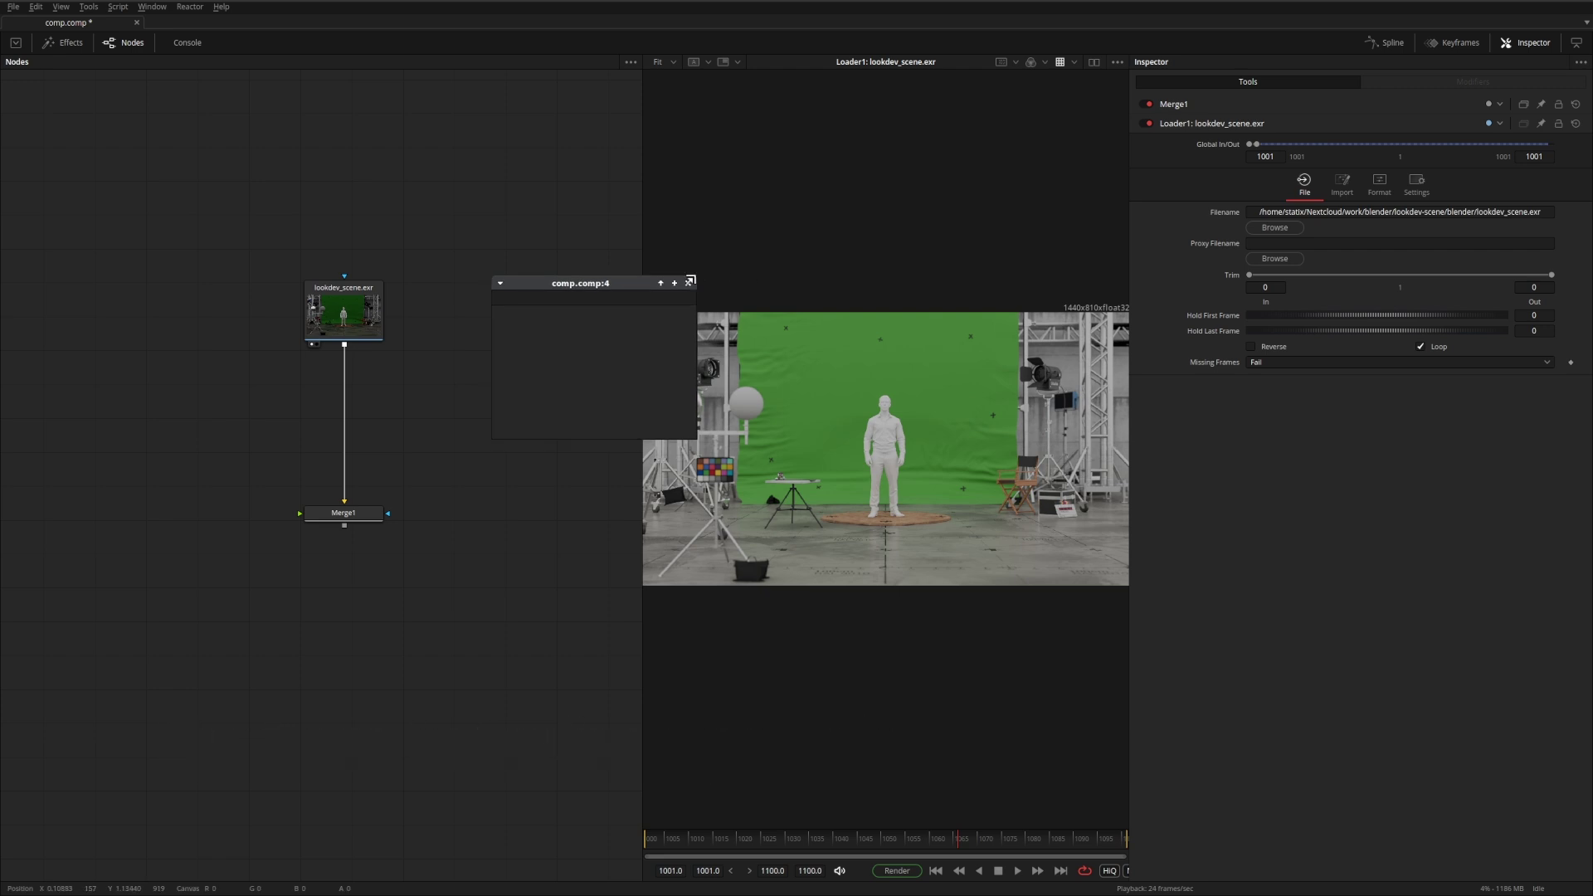
drag(697, 279, 980, 51)
drag(820, 59, 897, 241)
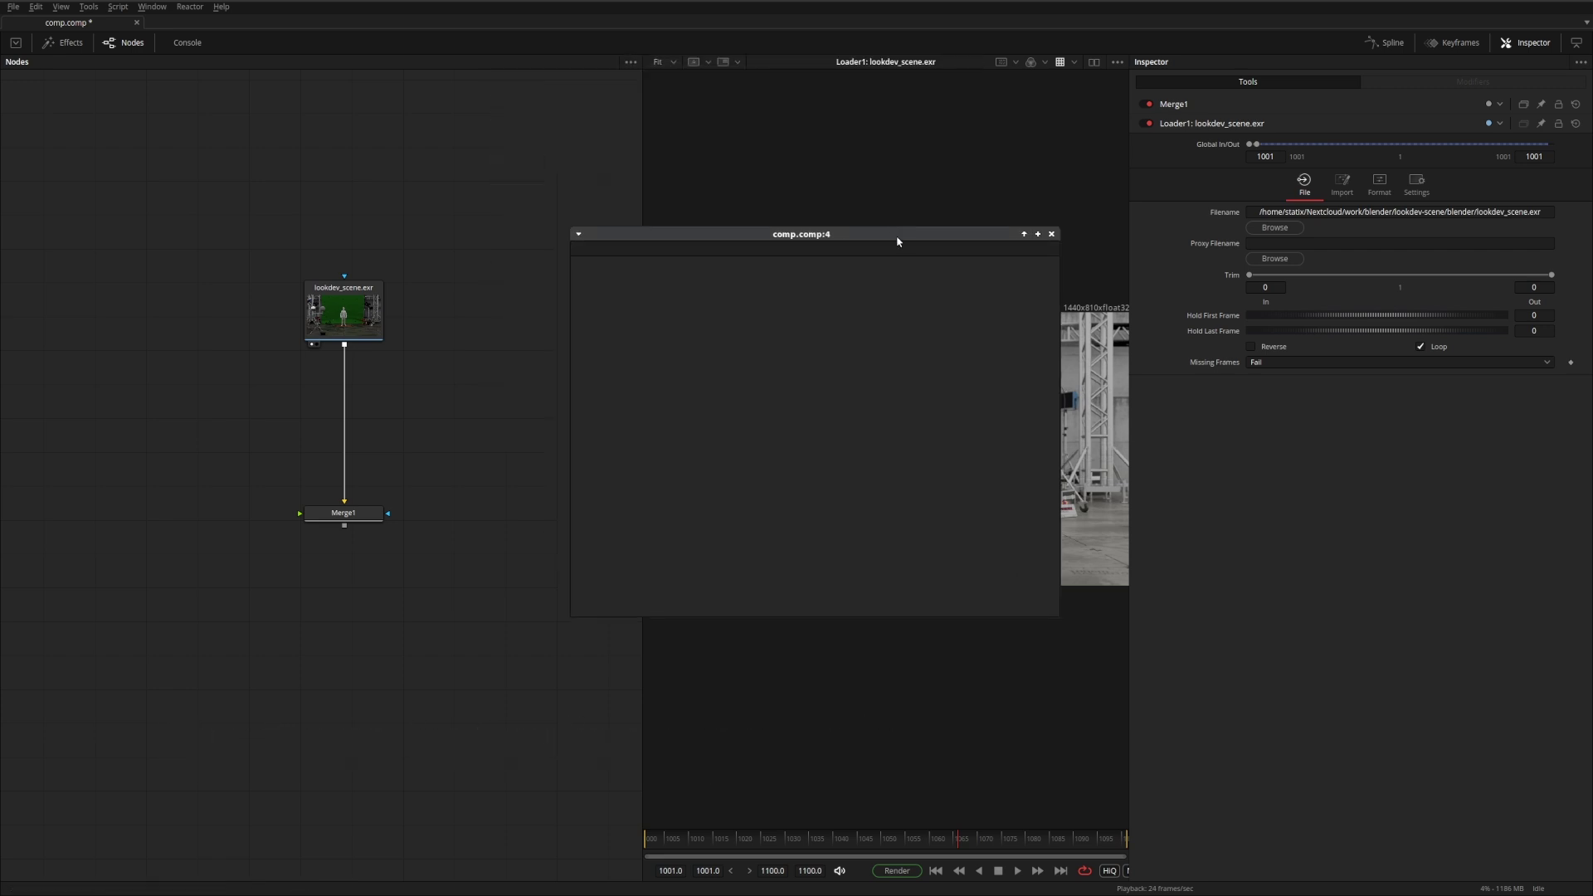
- Add a Spline view to the empty floating frame and move the window slightly
right_click(818, 253)
mouse_move(847, 261)
click(923, 321)
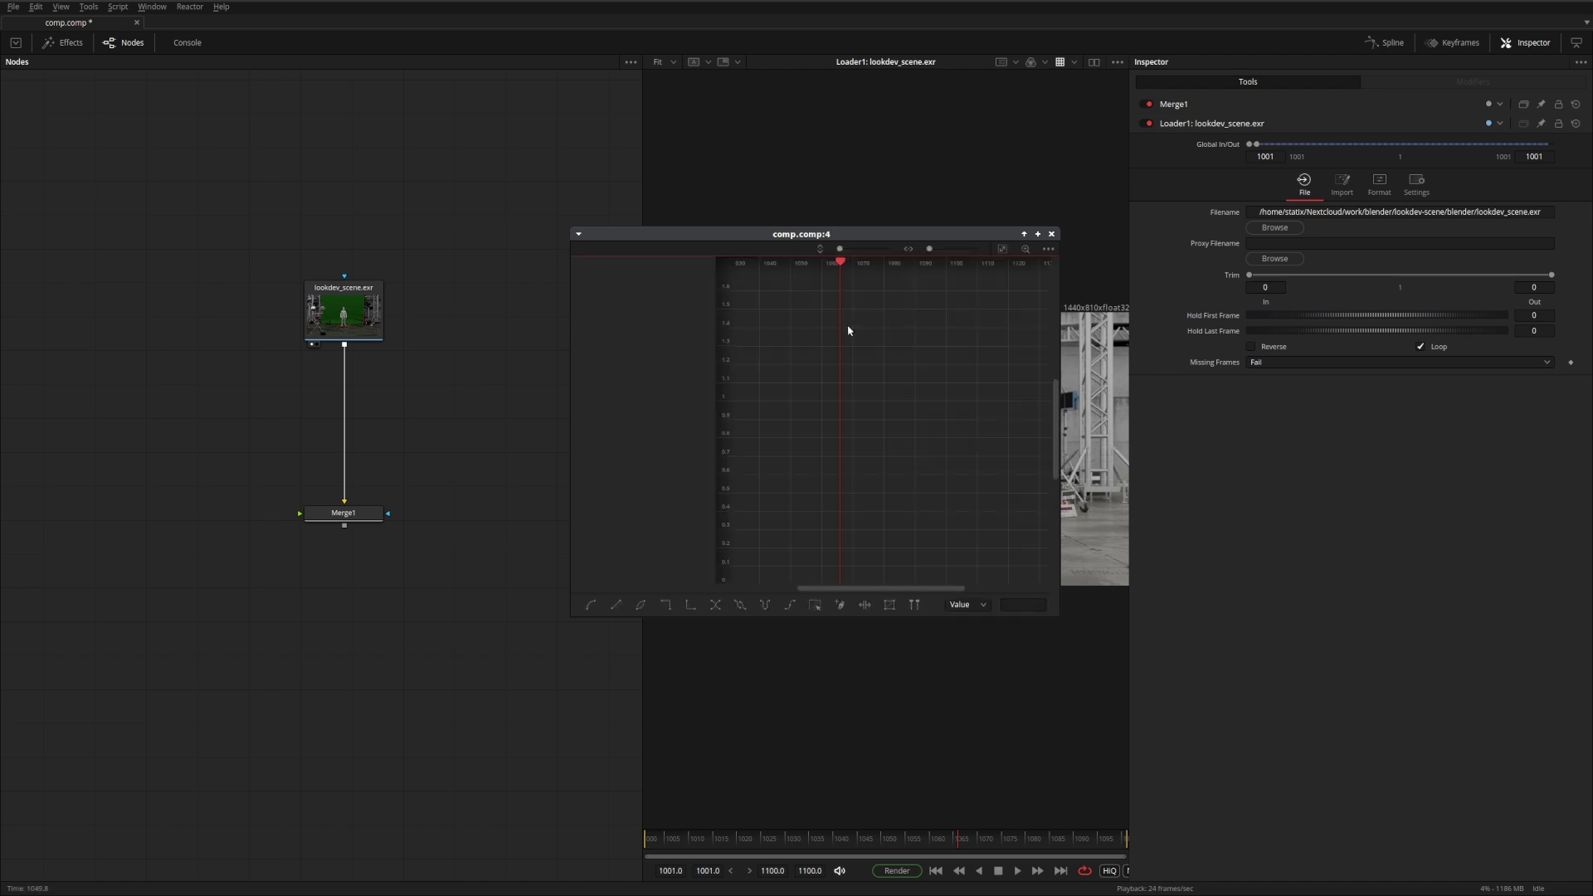
drag(839, 236, 751, 227)
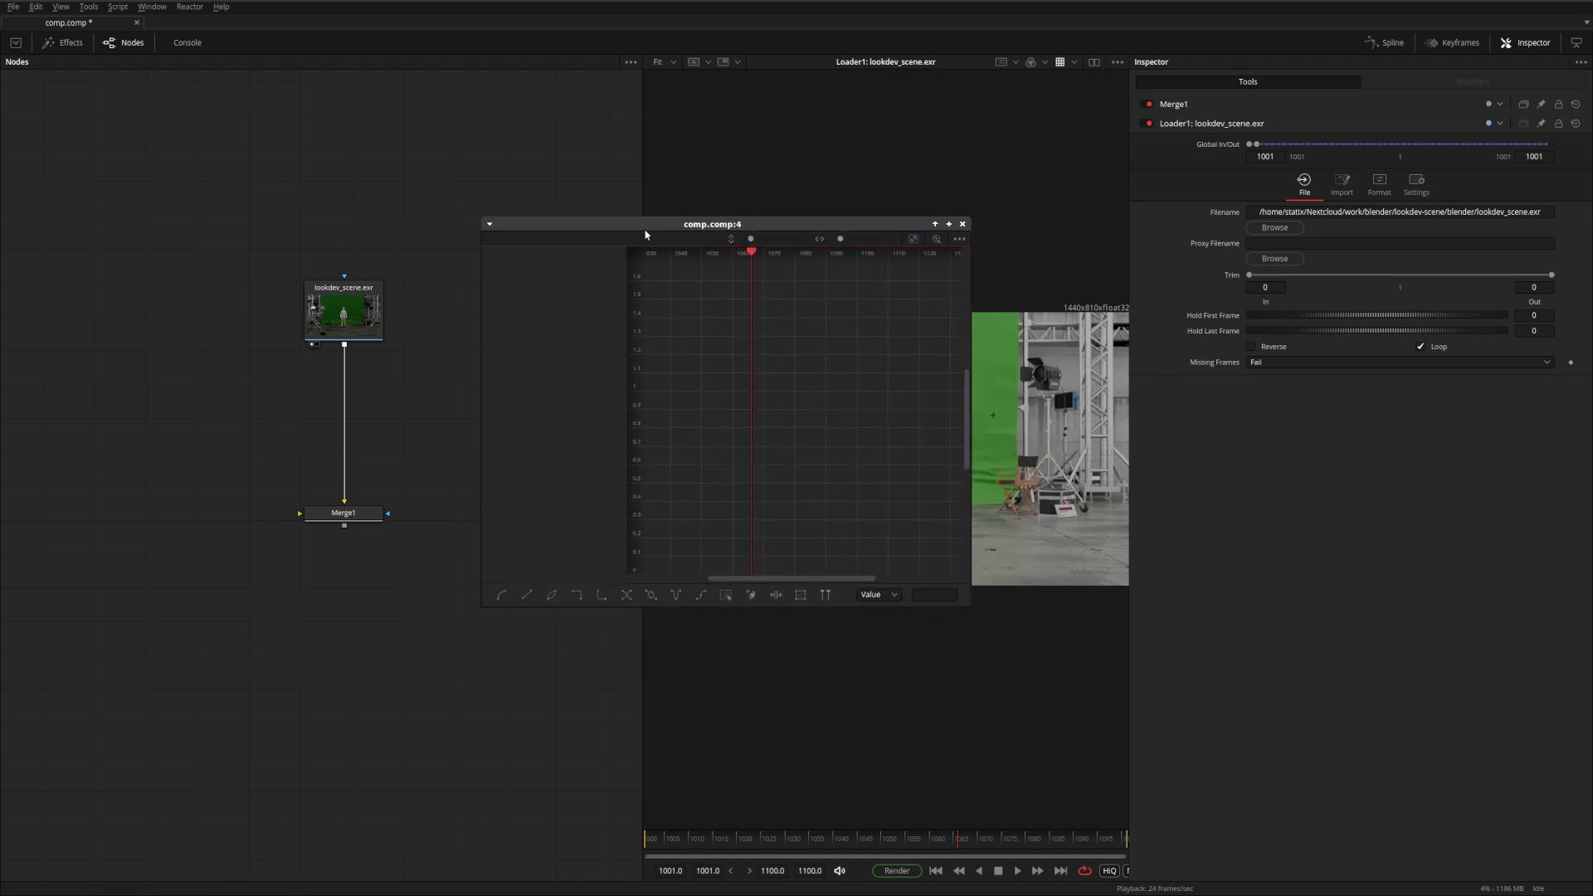
- Add Info and Flow views as further tabs in the floating frame and reposition the window
right_click(644, 240)
mouse_move(685, 245)
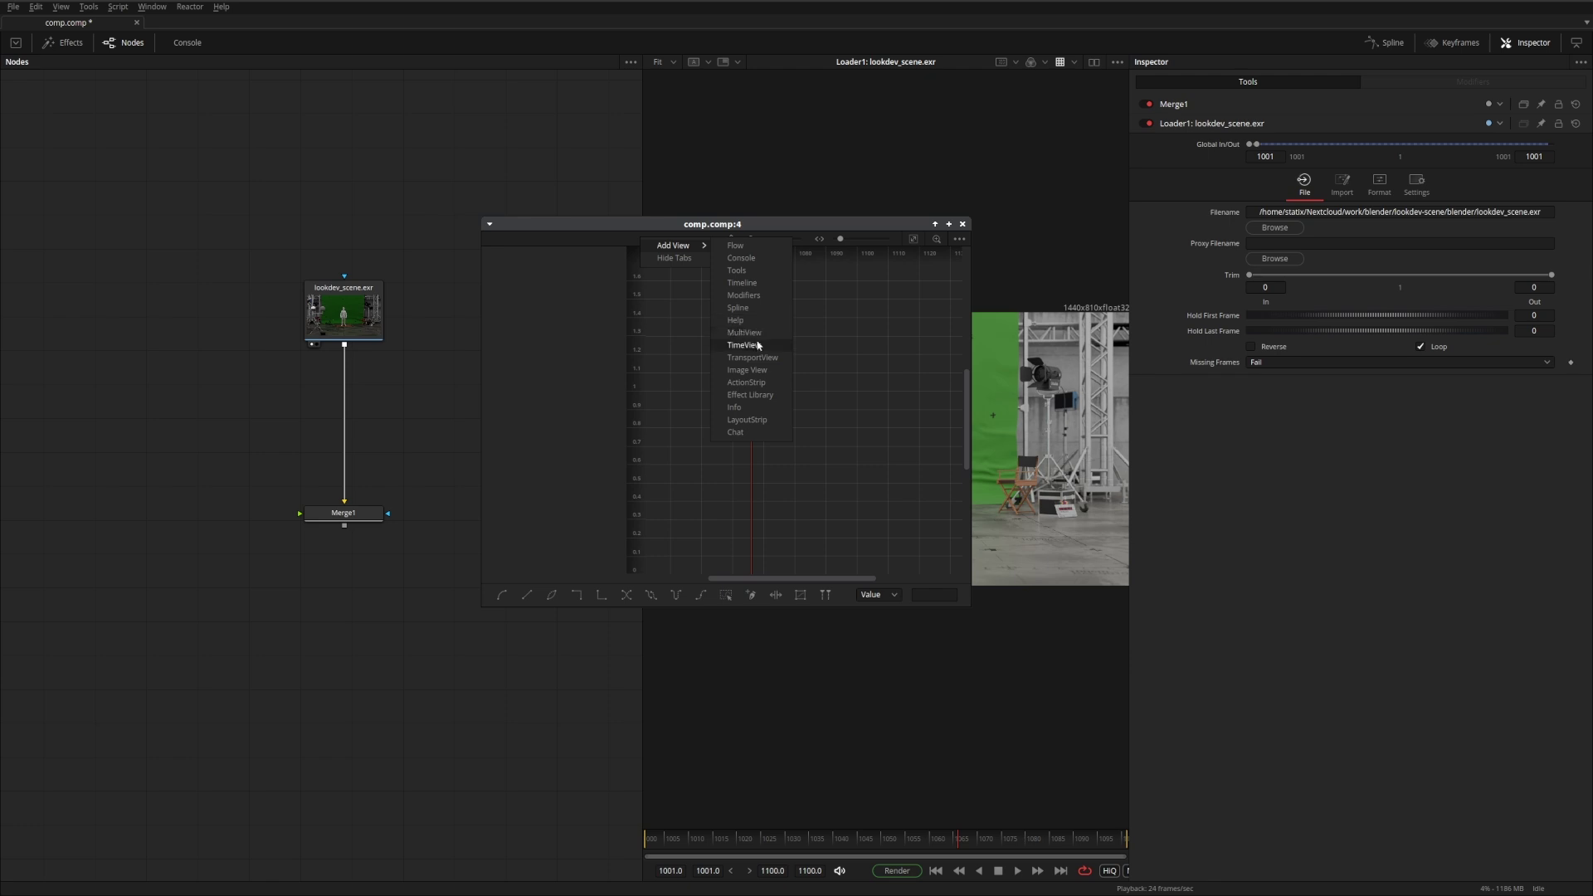
click(747, 370)
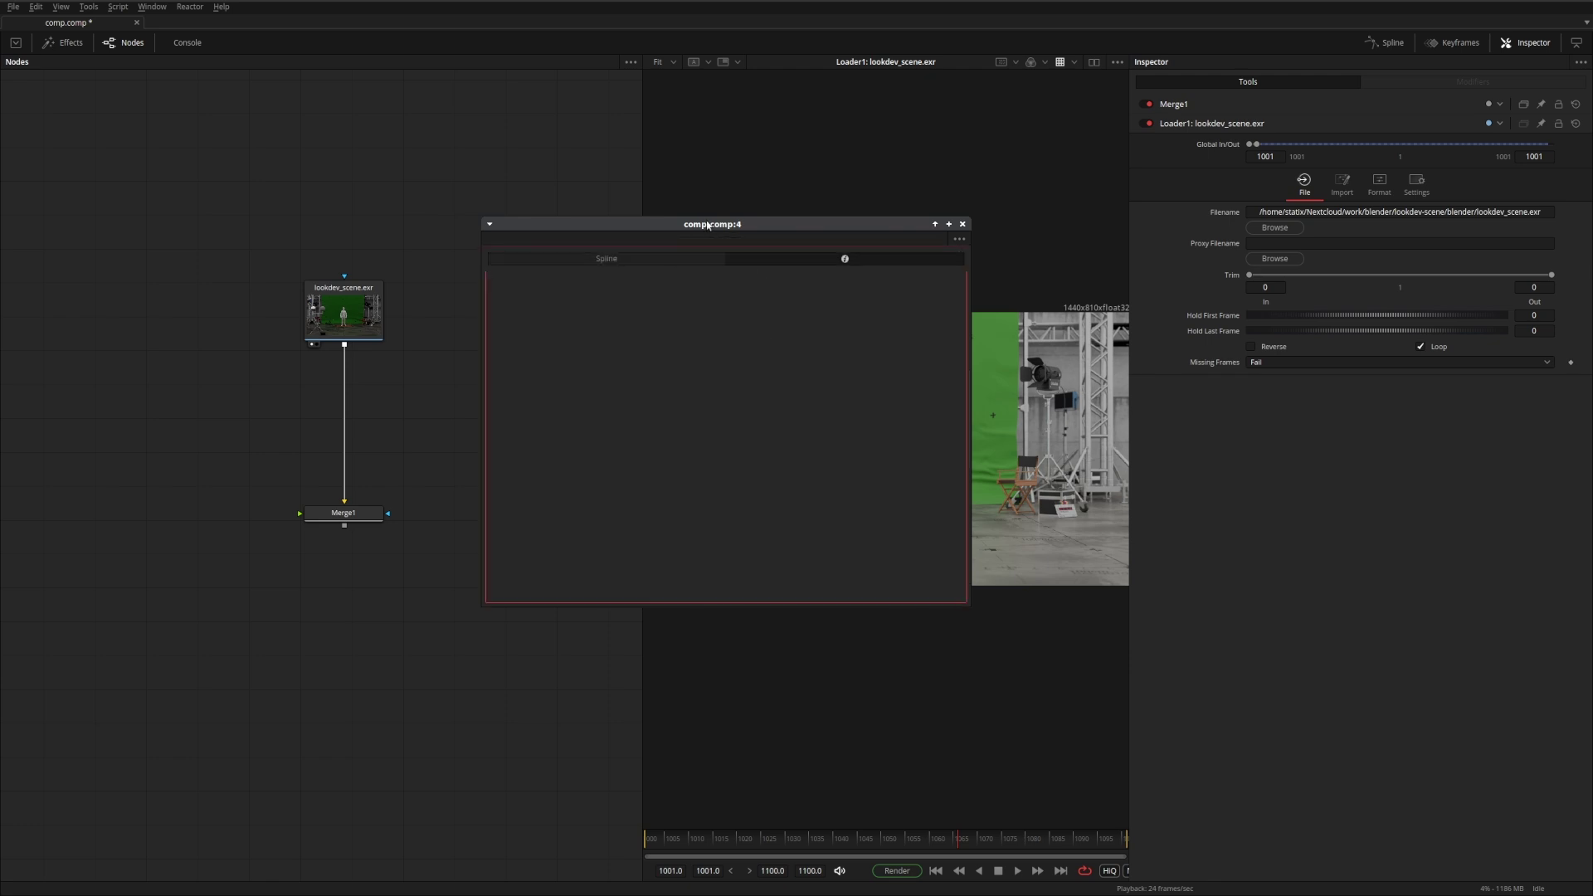
right_click(750, 241)
mouse_move(809, 247)
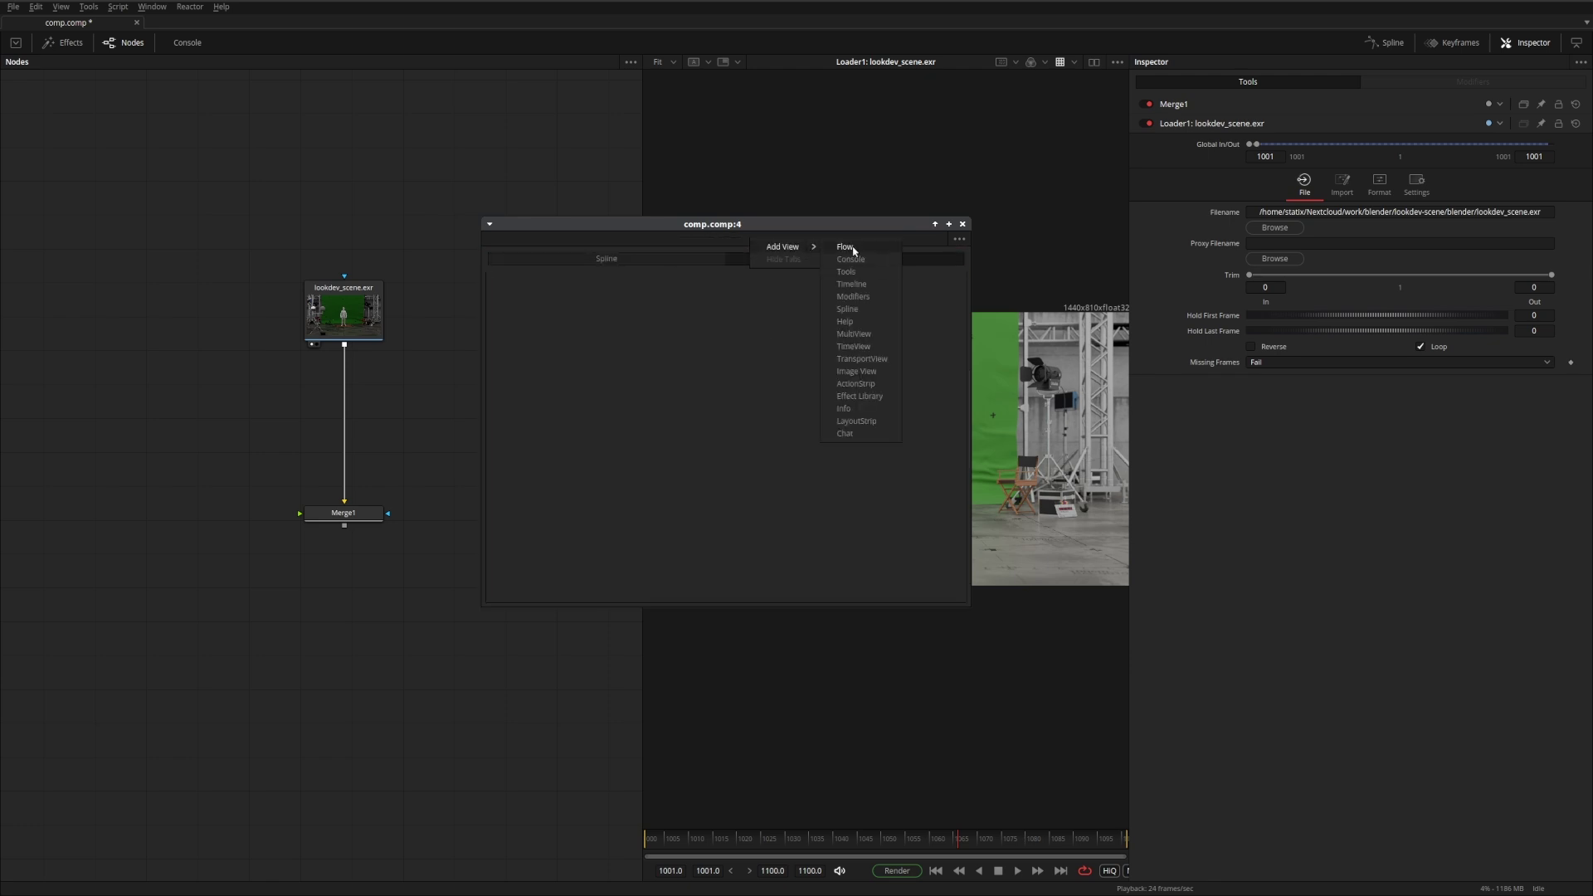
click(846, 247)
drag(820, 228, 897, 218)
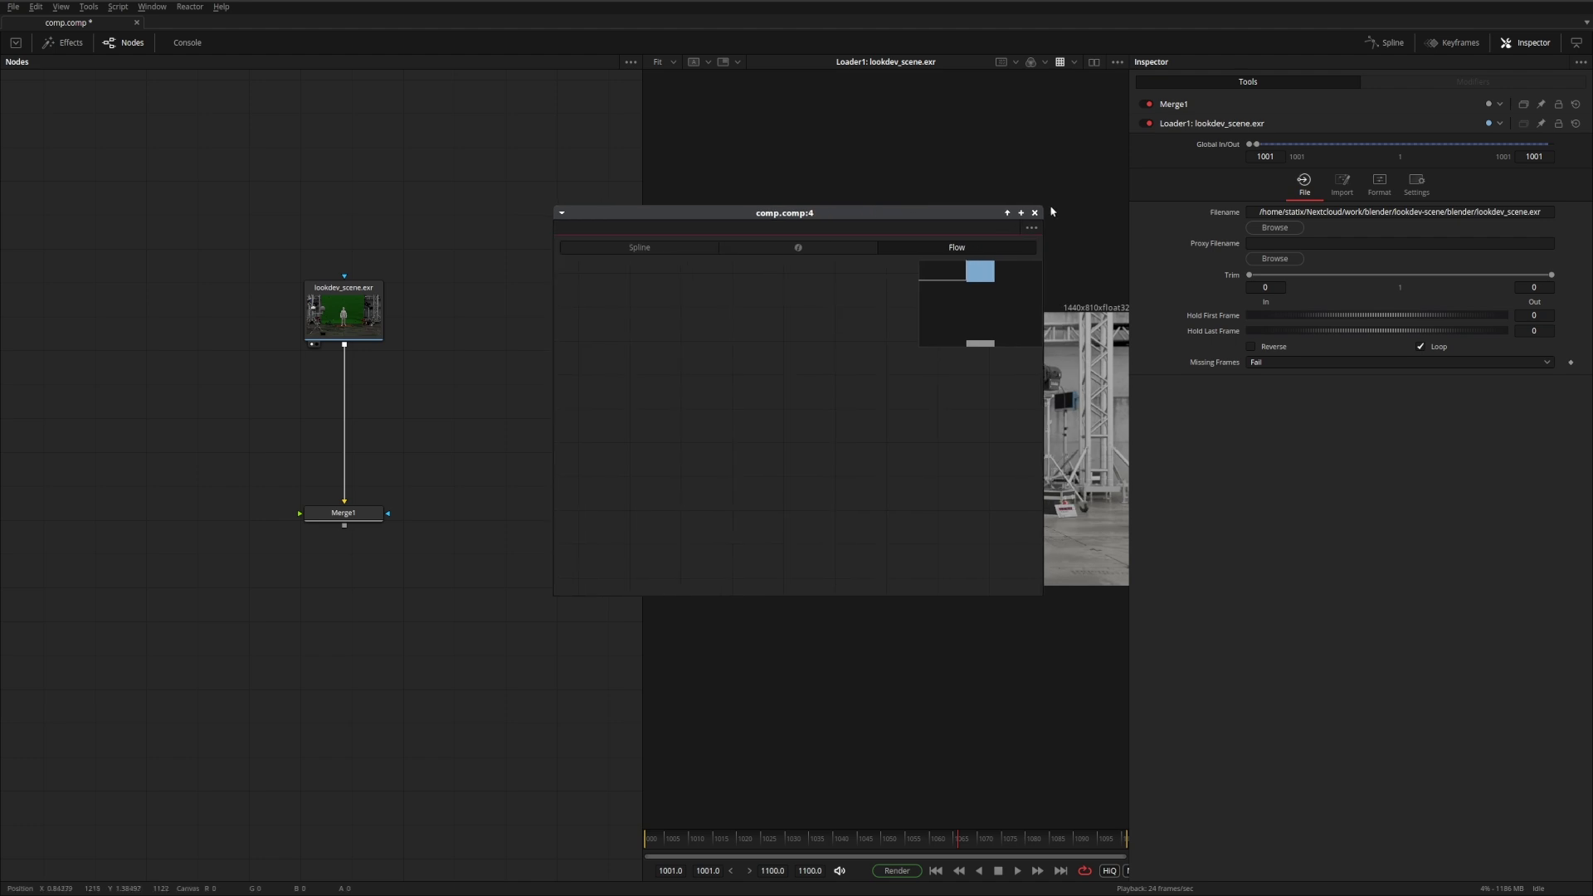
- Enlarge the floating frame, bring the nodes into sight in its Flow view, and close the frame
drag(1052, 212, 1314, 74)
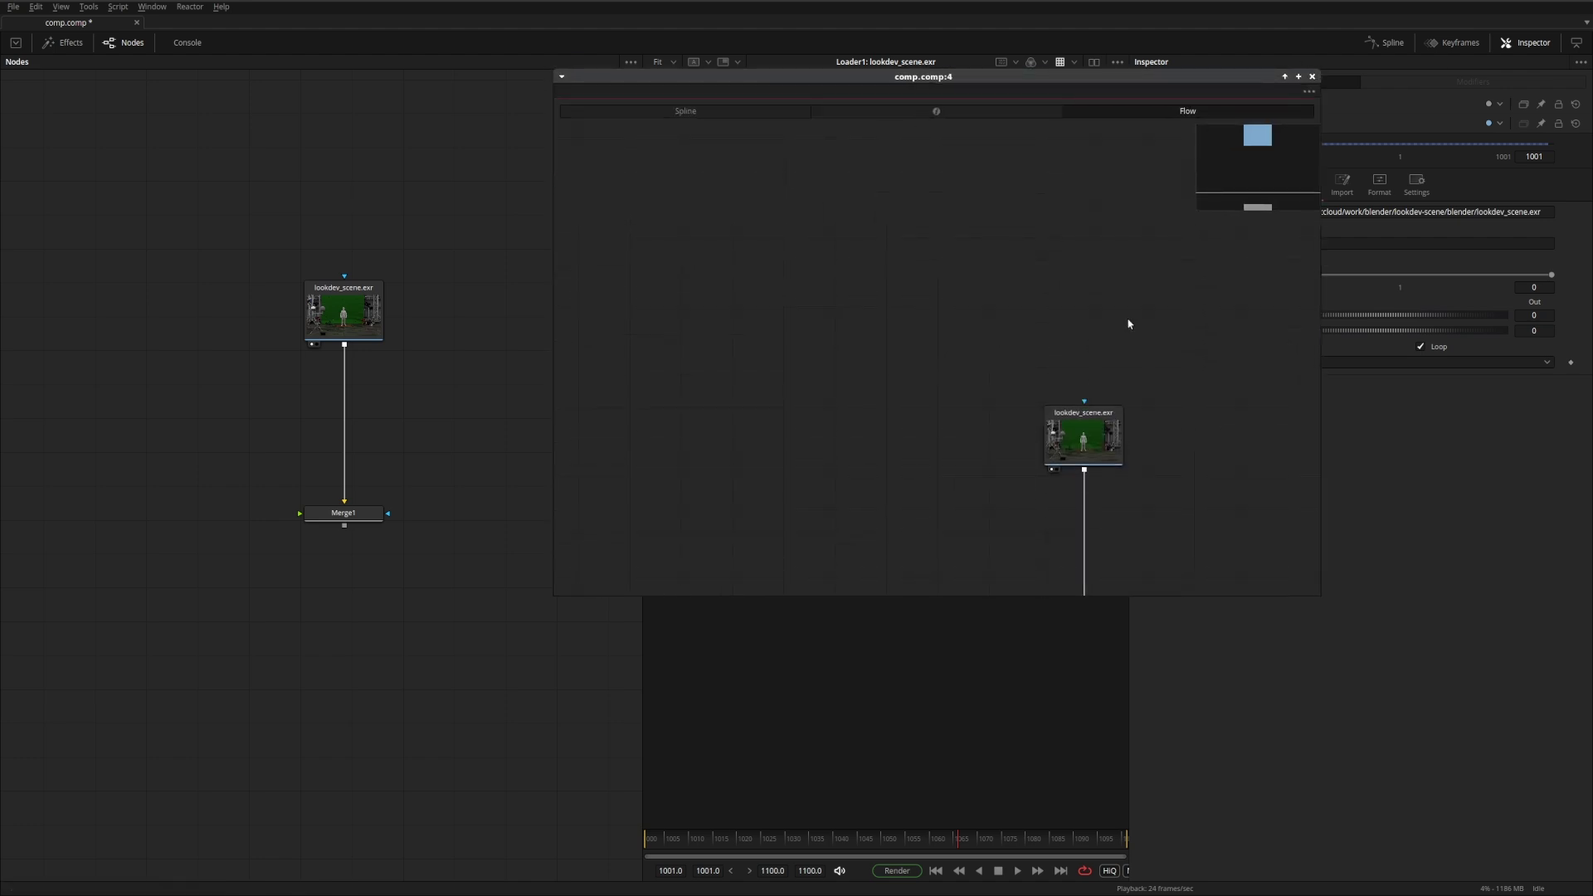
scroll(1128, 324, down, 3)
click(1312, 76)
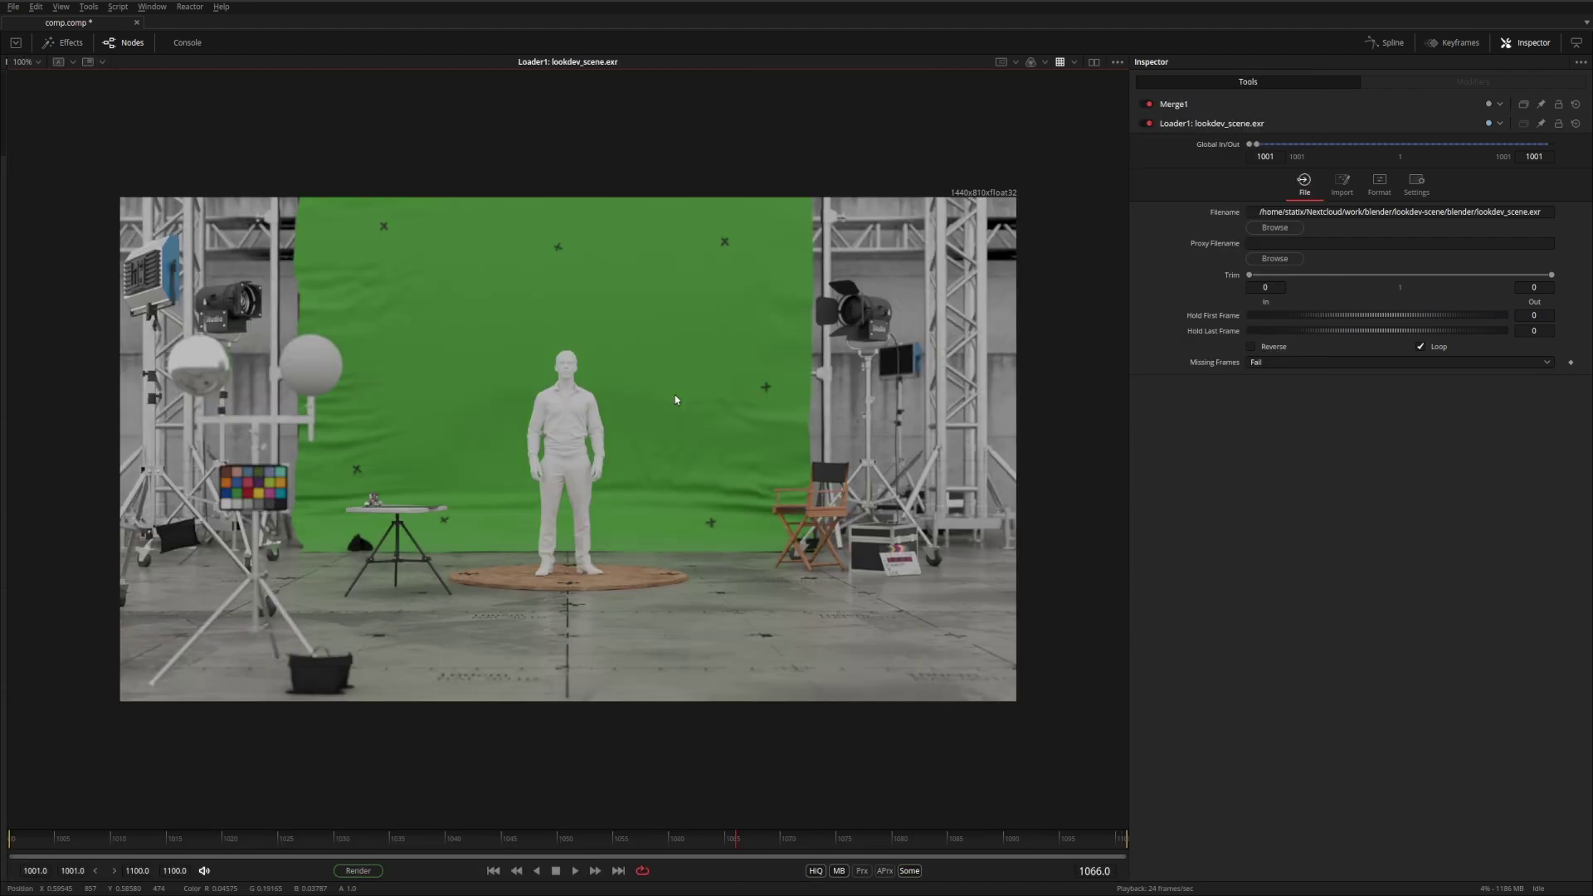